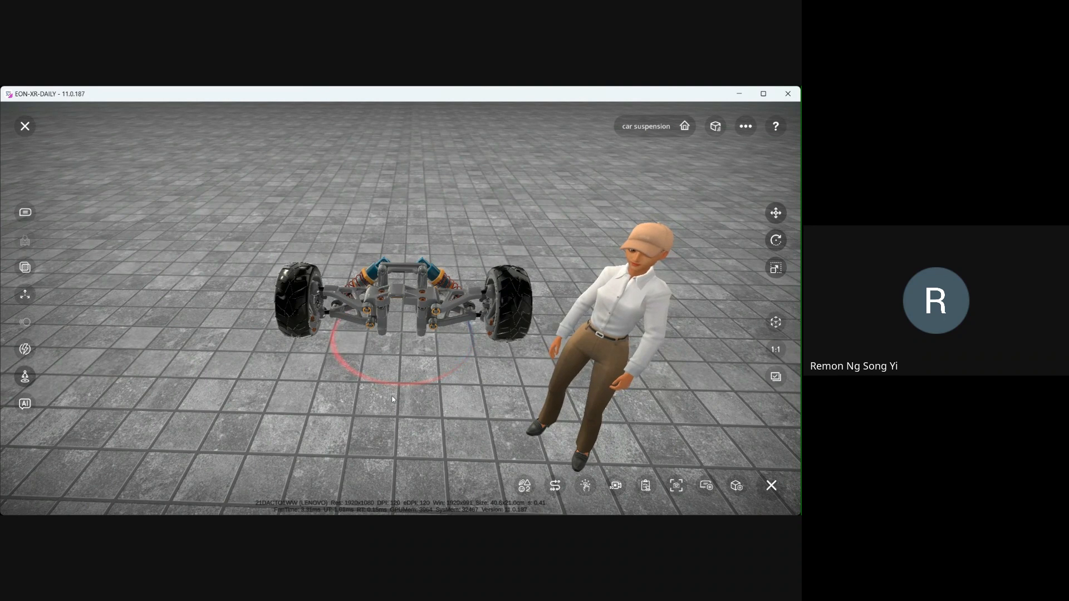
- Orbit around the car suspension model to examine it from different angles
{"action": "left_click_drag", "start_coordinate": [392, 400], "coordinate": [413, 392]}
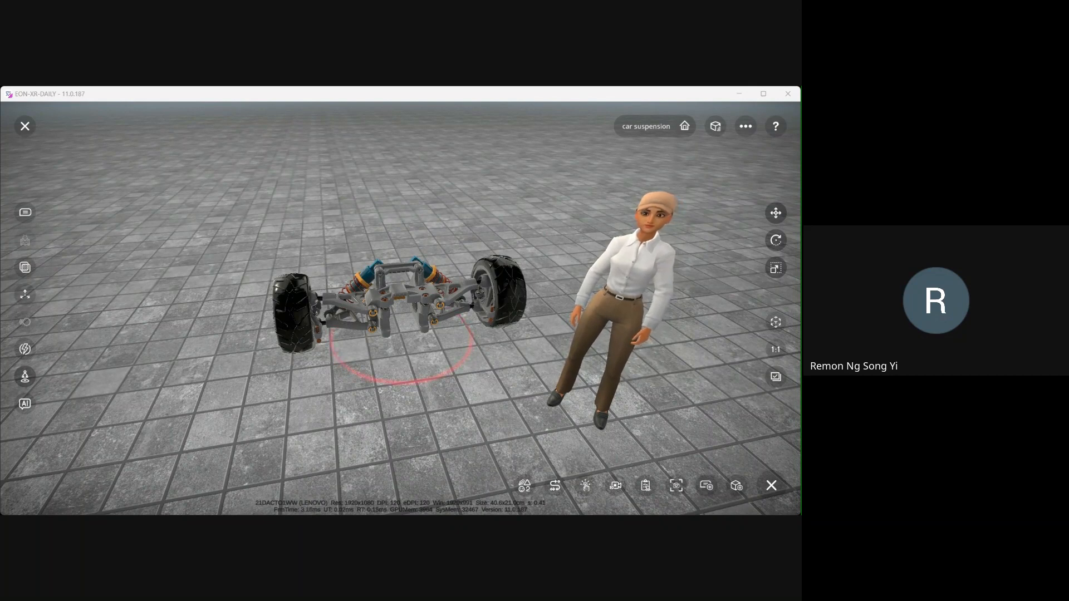
{"action": "left_click_drag", "start_coordinate": [253, 312], "coordinate": [501, 396]}
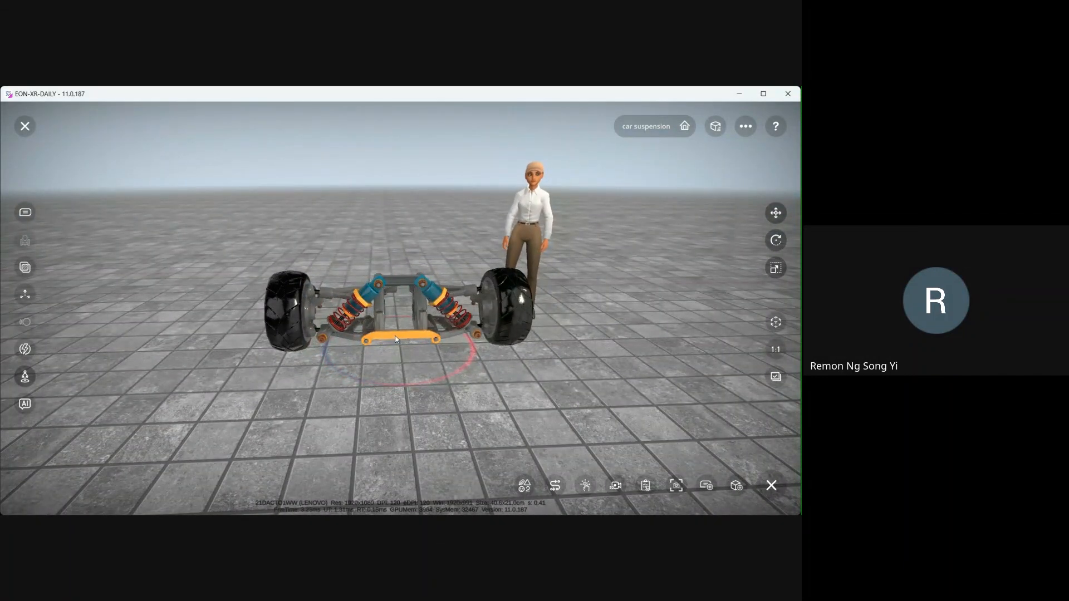
{"action": "left_click_drag", "start_coordinate": [391, 333], "coordinate": [429, 361]}
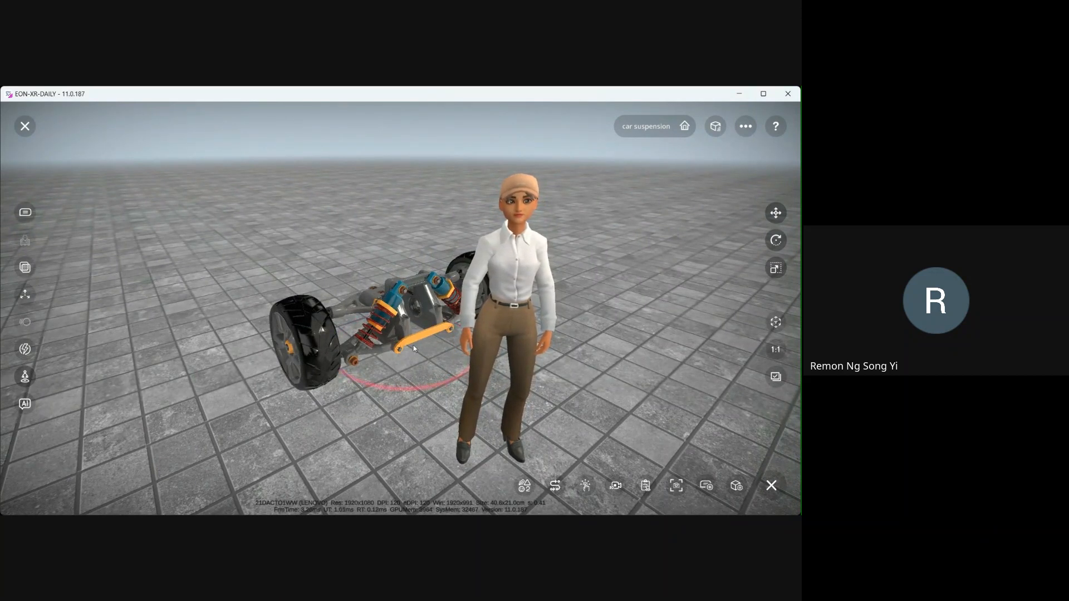
{"action": "left_click_drag", "start_coordinate": [403, 353], "coordinate": [387, 342]}
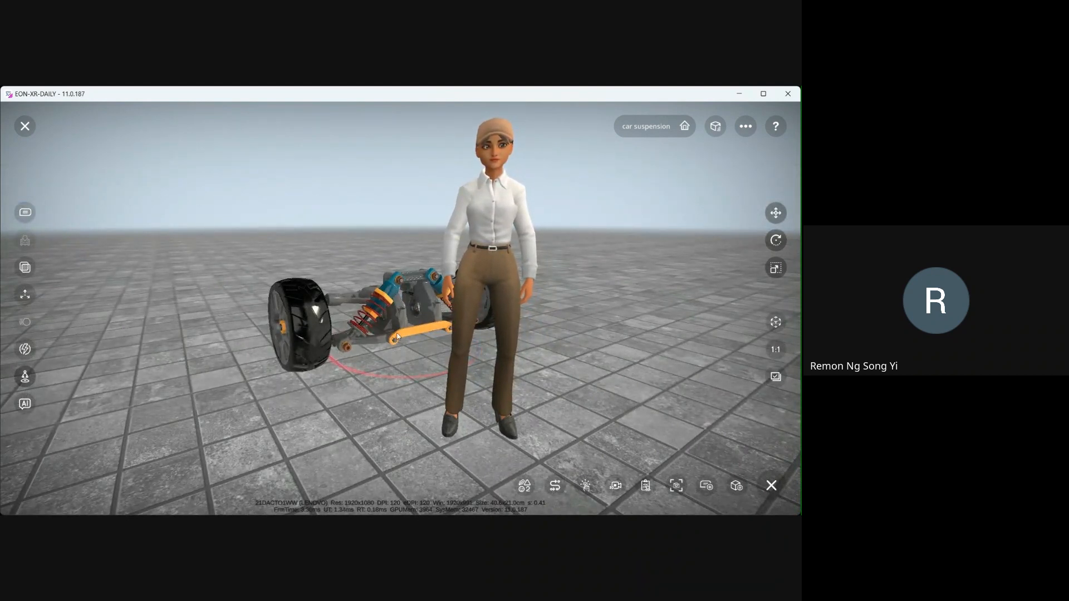
{"action": "mouse_move", "coordinate": [407, 336]}
{"action": "left_mouse_down"}
{"action": "mouse_move", "coordinate": [410, 349]}
{"action": "mouse_move", "coordinate": [389, 346]}
{"action": "left_mouse_up"}
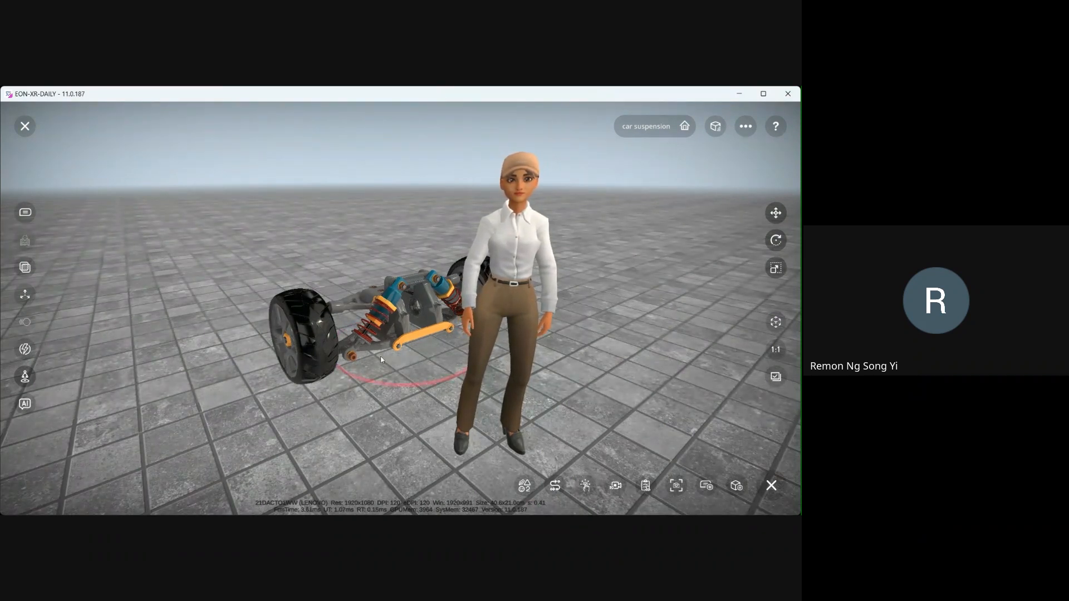
{"action": "left_click_drag", "start_coordinate": [362, 388], "coordinate": [389, 315]}
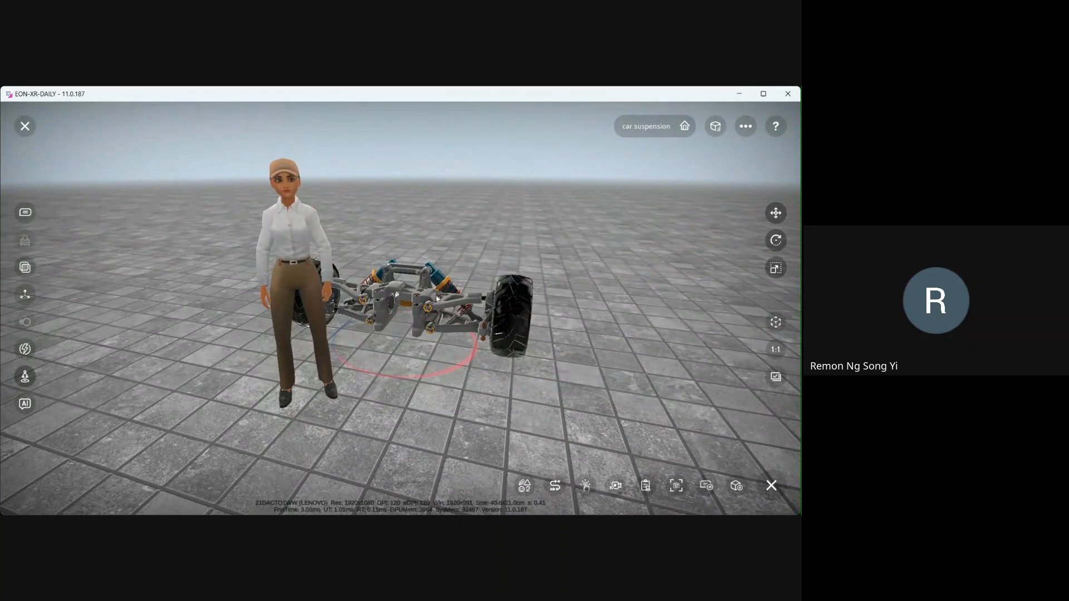
{"action": "left_click_drag", "start_coordinate": [444, 303], "coordinate": [388, 303]}
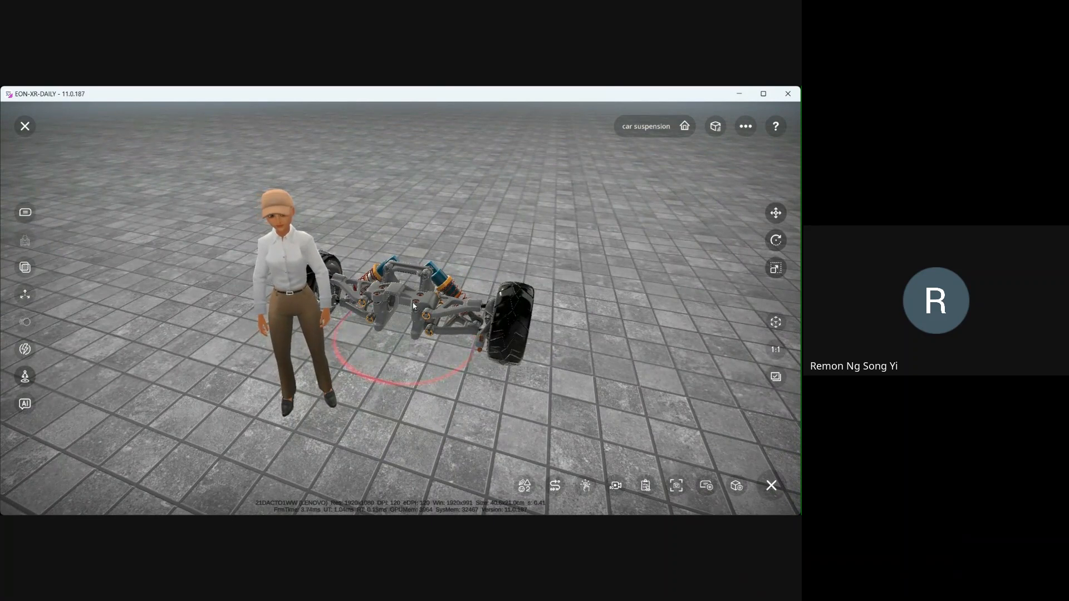
{"action": "left_click_drag", "start_coordinate": [396, 309], "coordinate": [385, 313]}
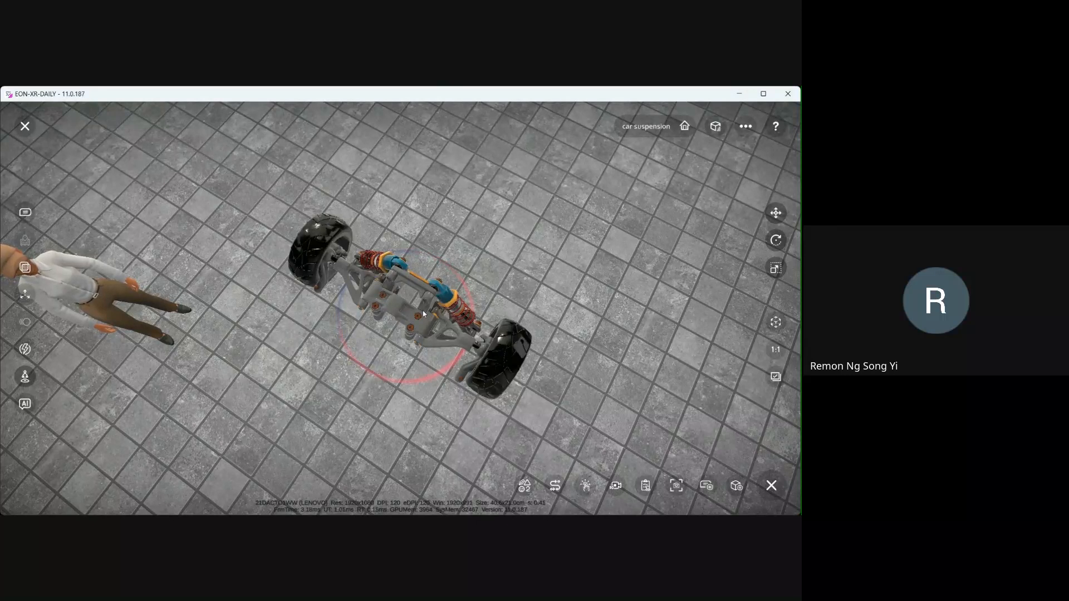
{"action": "left_click_drag", "start_coordinate": [402, 332], "coordinate": [488, 264]}
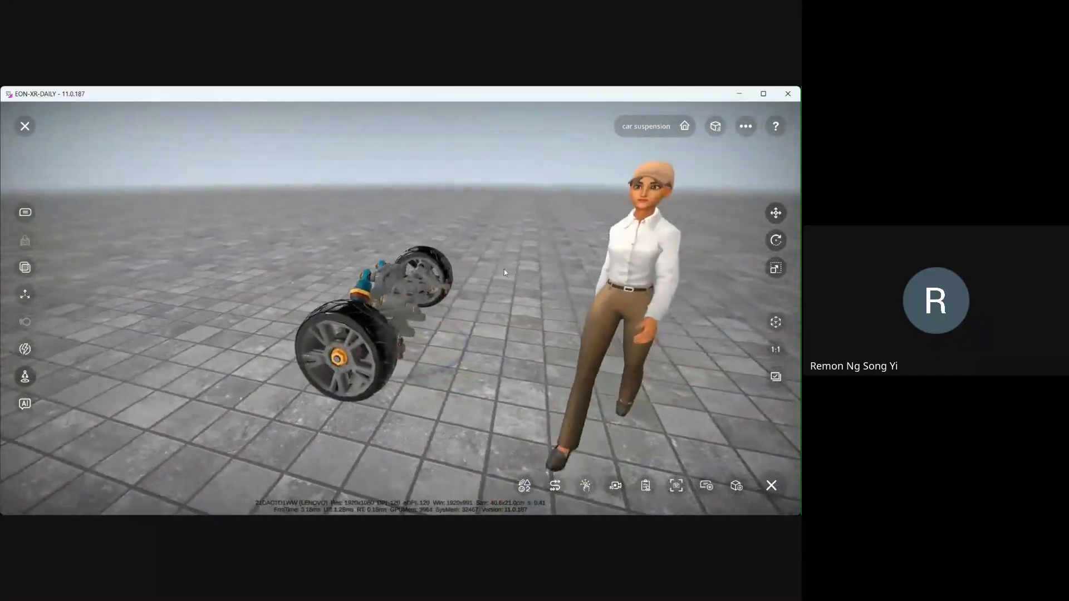
- Start a new Part trigger in the Interact Portal and select the castle nut on the front wheel
{"action": "left_click", "coordinate": [25, 350]}
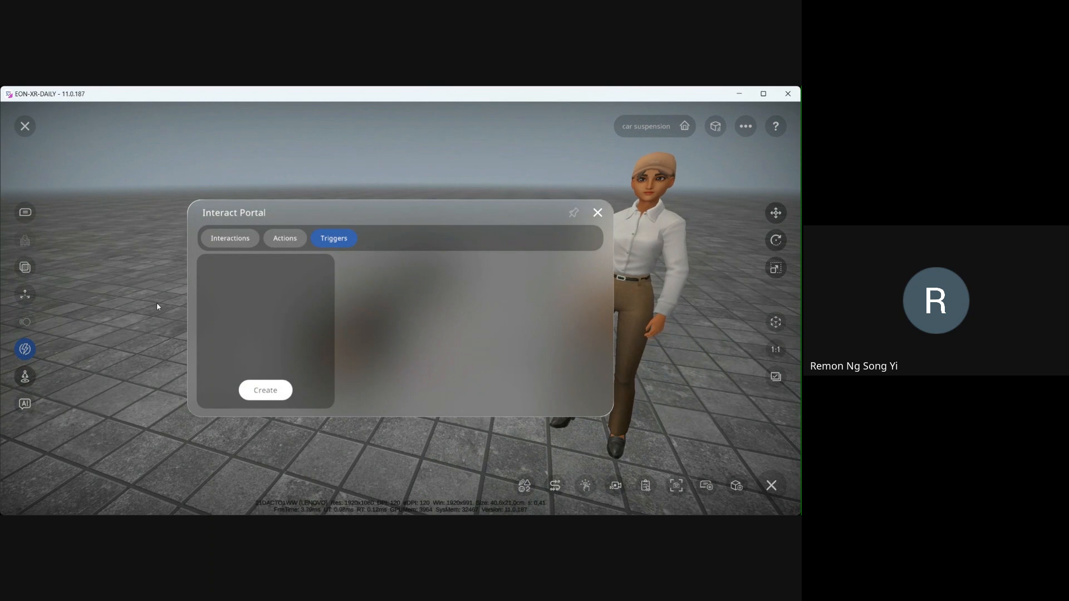
{"action": "left_click", "coordinate": [272, 394]}
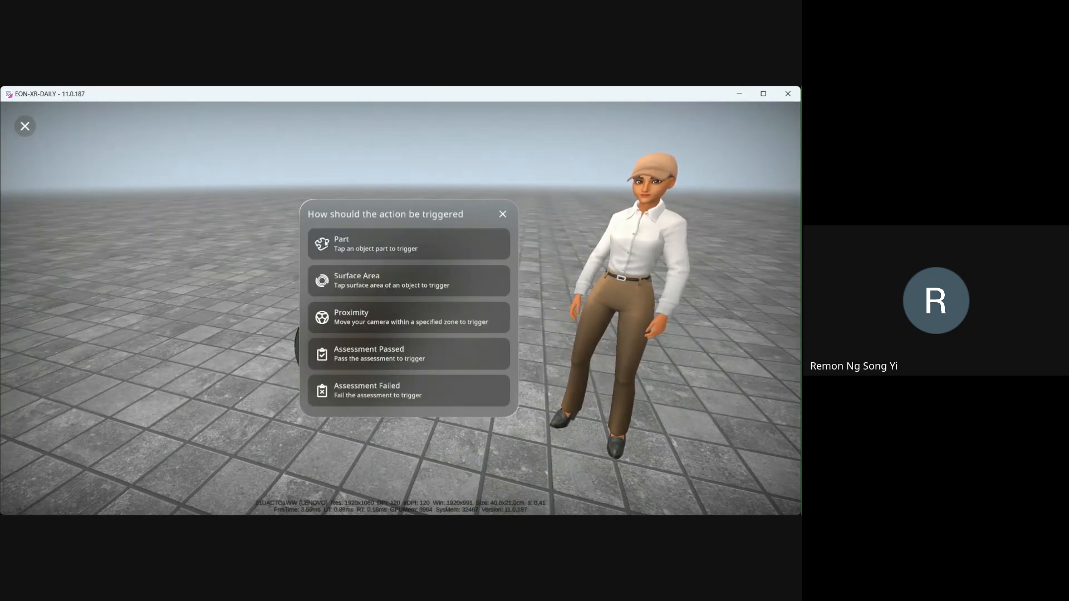
{"action": "left_click", "coordinate": [332, 251]}
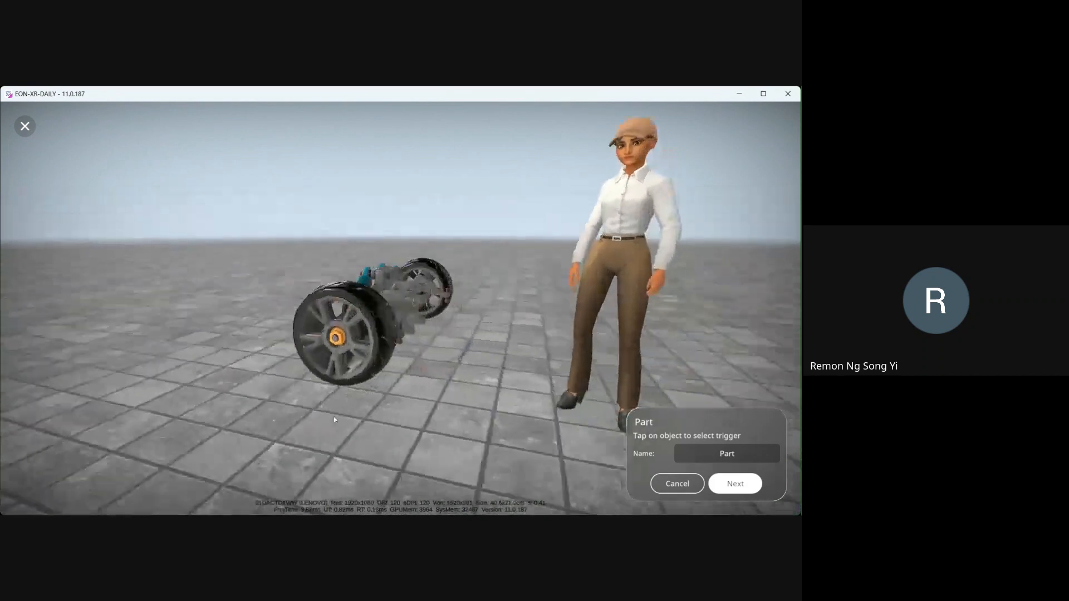
{"action": "left_click", "coordinate": [329, 341]}
{"action": "left_click", "coordinate": [330, 340]}
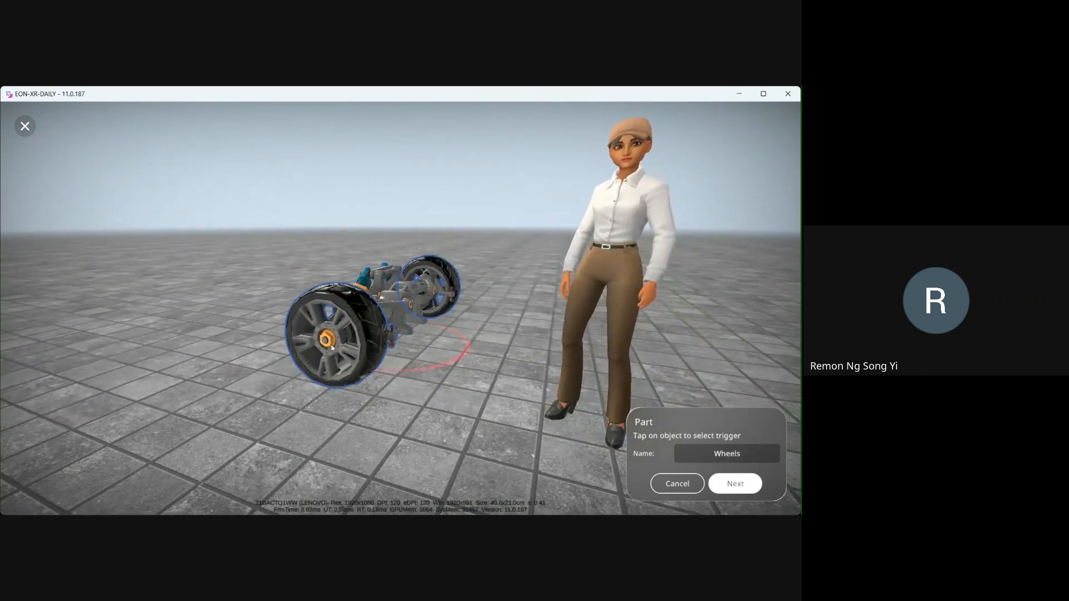
{"action": "left_click", "coordinate": [331, 336]}
{"action": "left_click", "coordinate": [331, 340]}
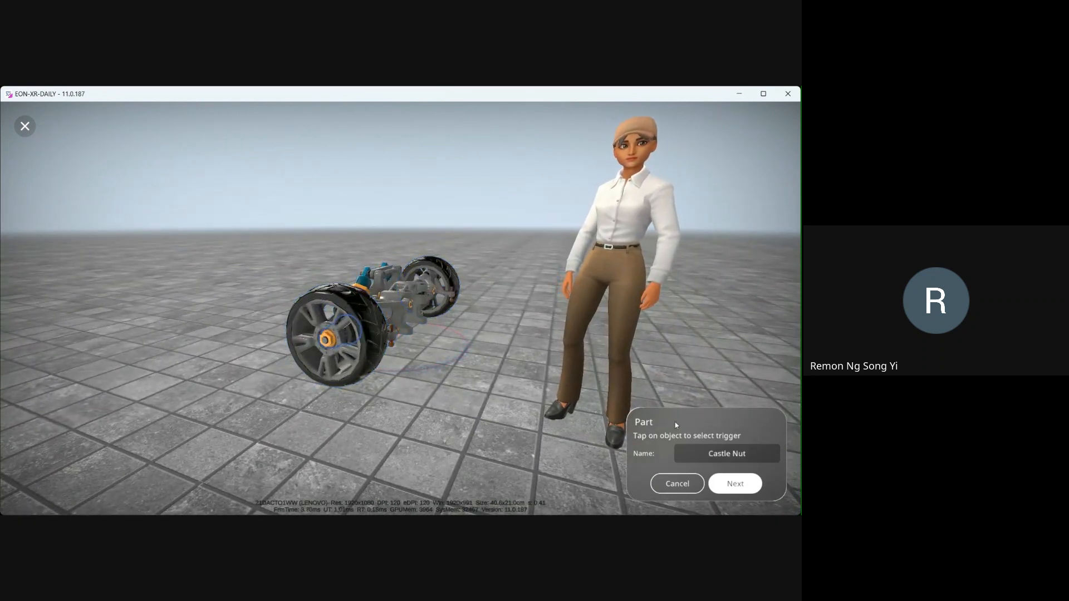
- Name the trigger Wheel Nut (Part) and confirm it
{"action": "left_click", "coordinate": [772, 457]}
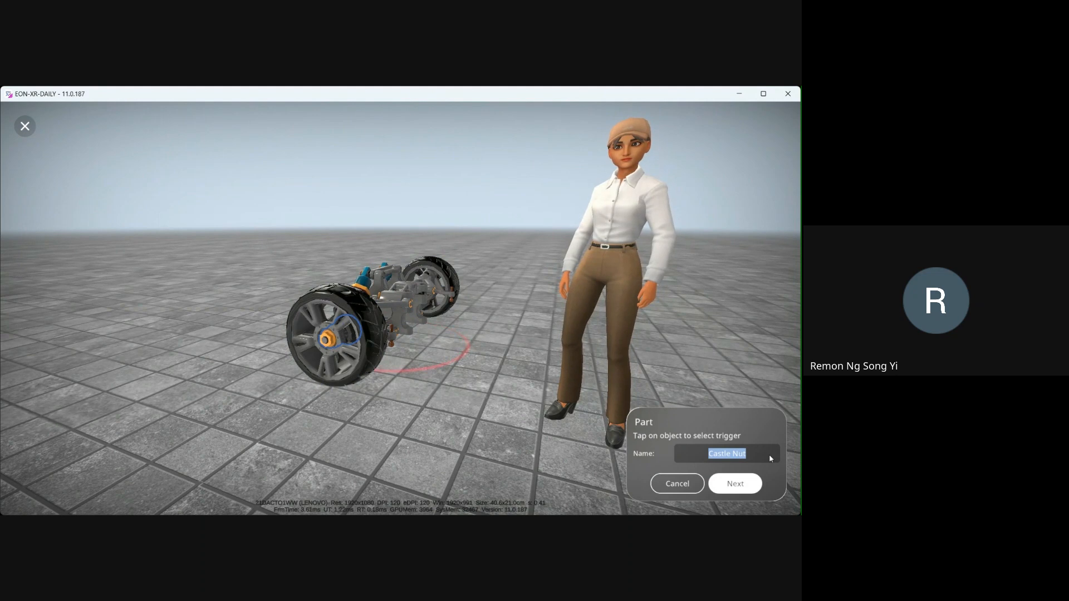
{"action": "type", "text": "Wheel Nut"}
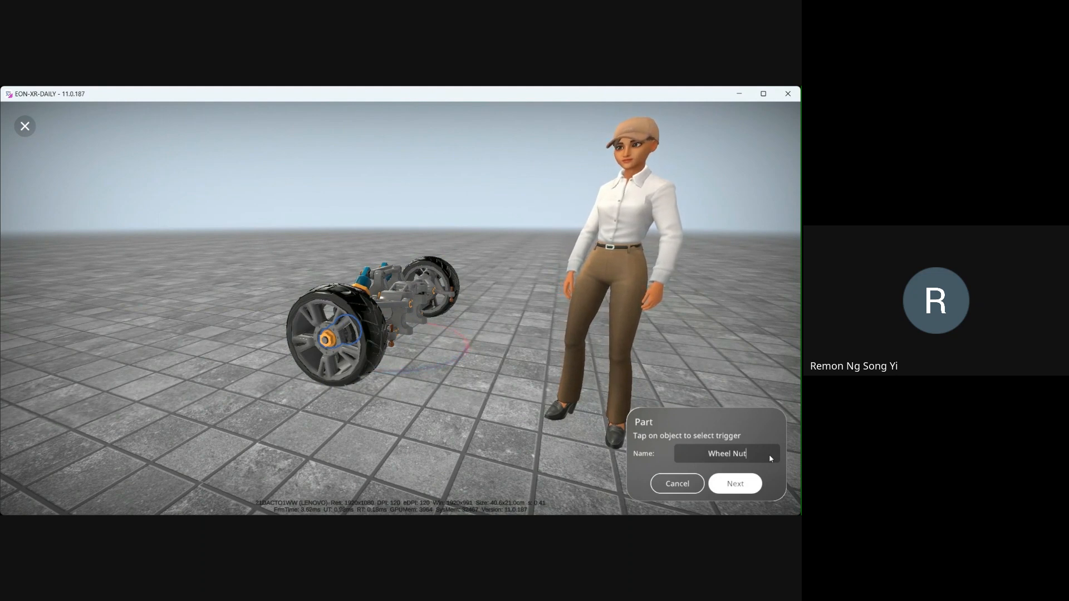
{"action": "type", "text": " (Par"}
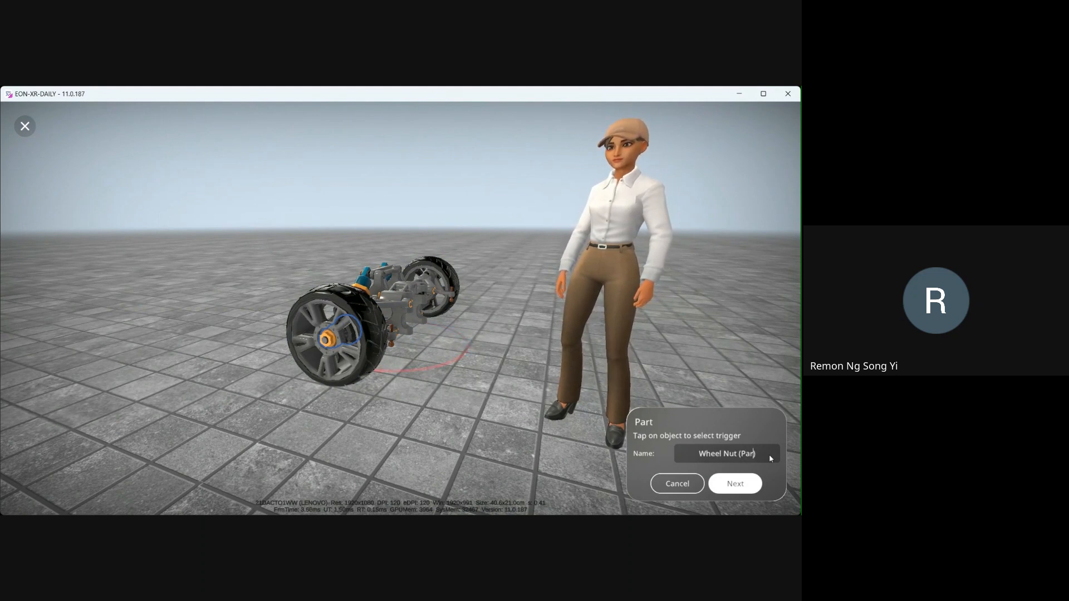
{"action": "type", "text": "t)"}
{"action": "mouse_move", "coordinate": [496, 432]}
{"action": "left_mouse_down"}
{"action": "mouse_move", "coordinate": [493, 441]}
{"action": "mouse_move", "coordinate": [483, 426]}
{"action": "left_mouse_up"}
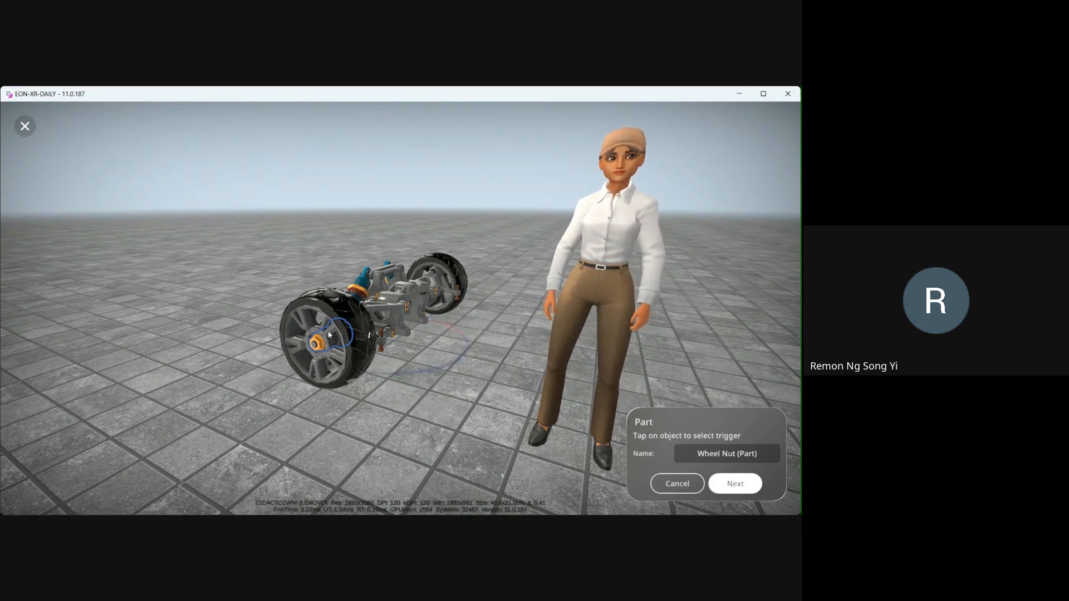
{"action": "left_click", "coordinate": [733, 484]}
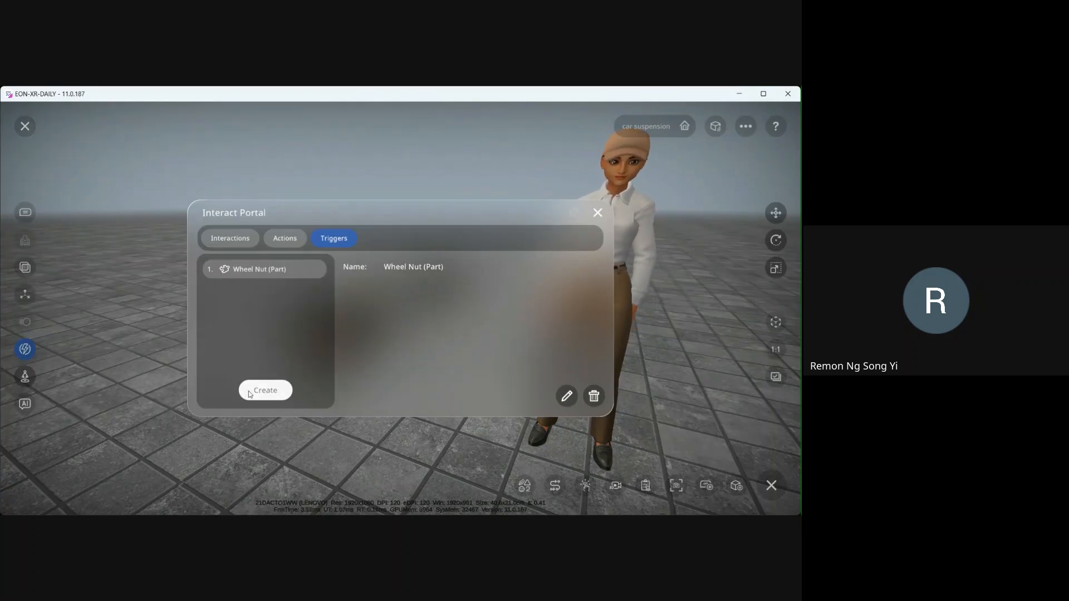
- Create a second Part trigger on the front sway bar named Front Sway Bar (Part)
{"action": "left_click", "coordinate": [266, 390]}
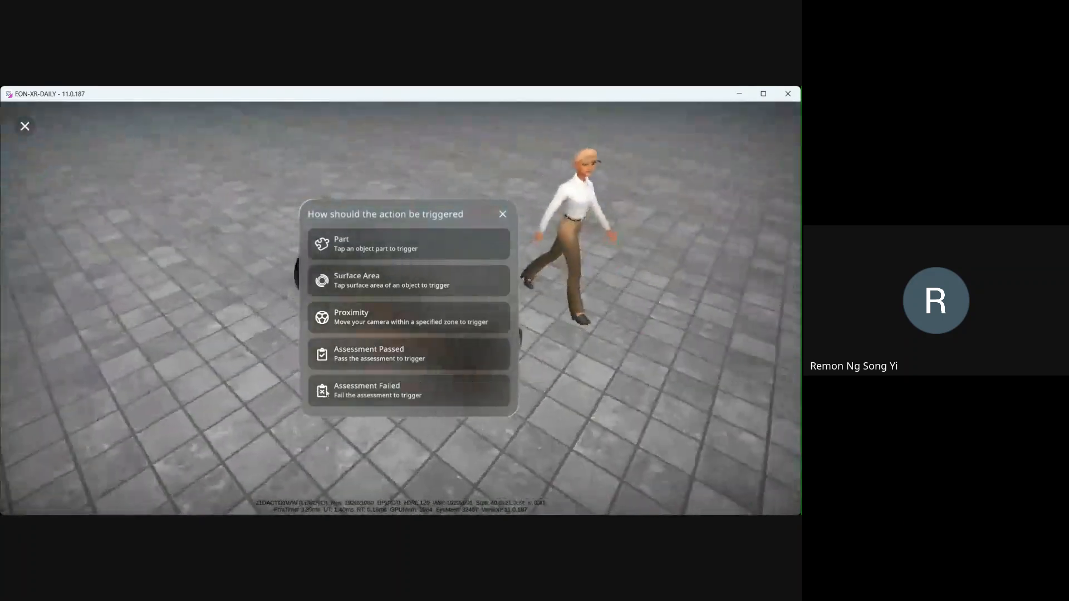
{"action": "left_click", "coordinate": [384, 248]}
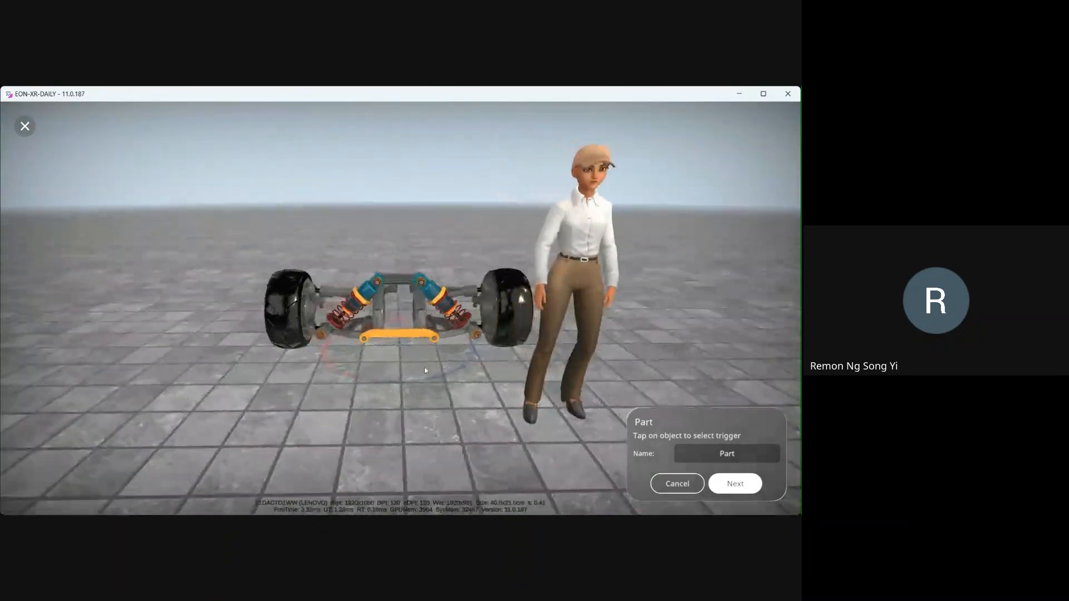
{"action": "left_click", "coordinate": [397, 340]}
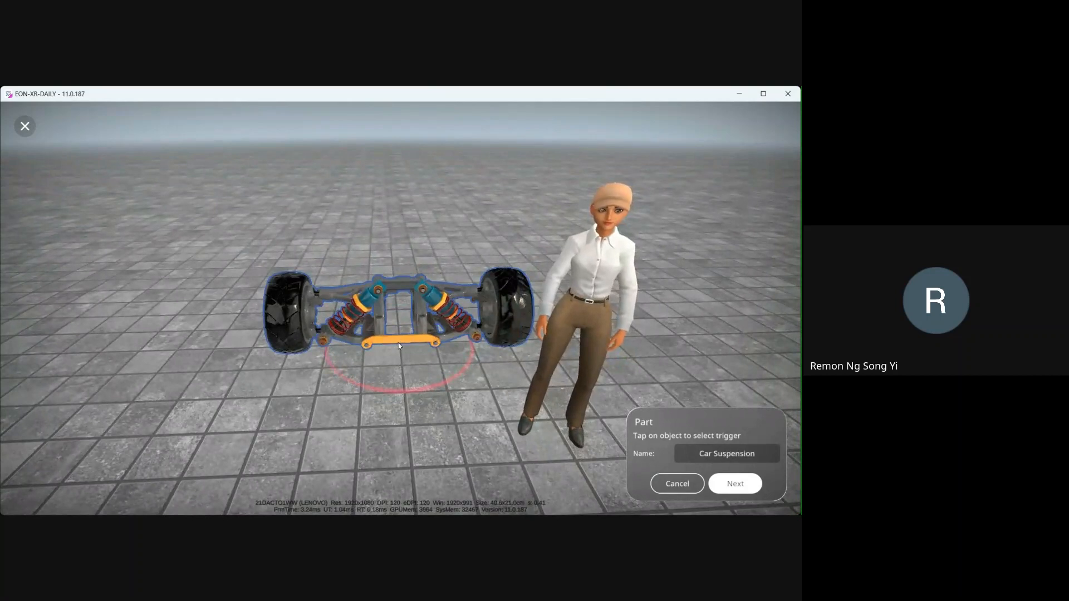
{"action": "left_click", "coordinate": [399, 341]}
{"action": "left_click", "coordinate": [763, 451]}
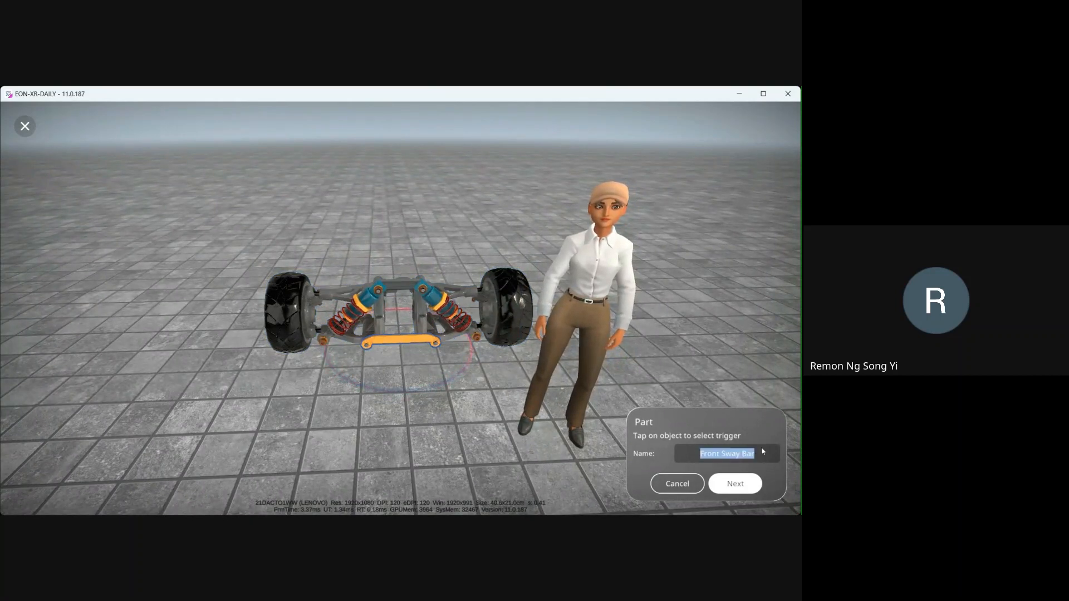
{"action": "left_click", "coordinate": [765, 455]}
{"action": "type", "text": "("}
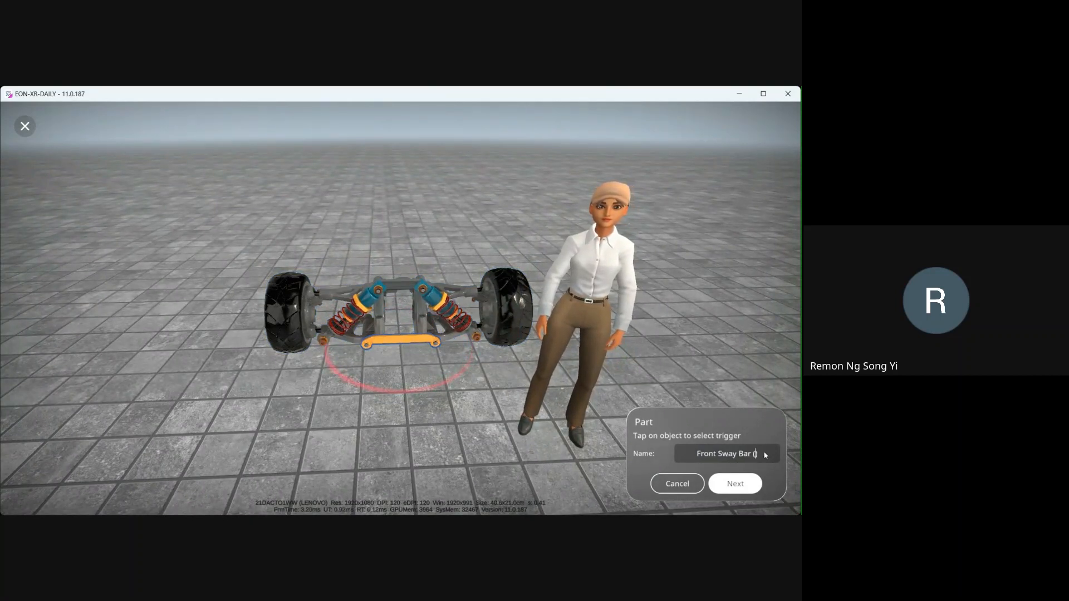
{"action": "type", "text": "Part"}
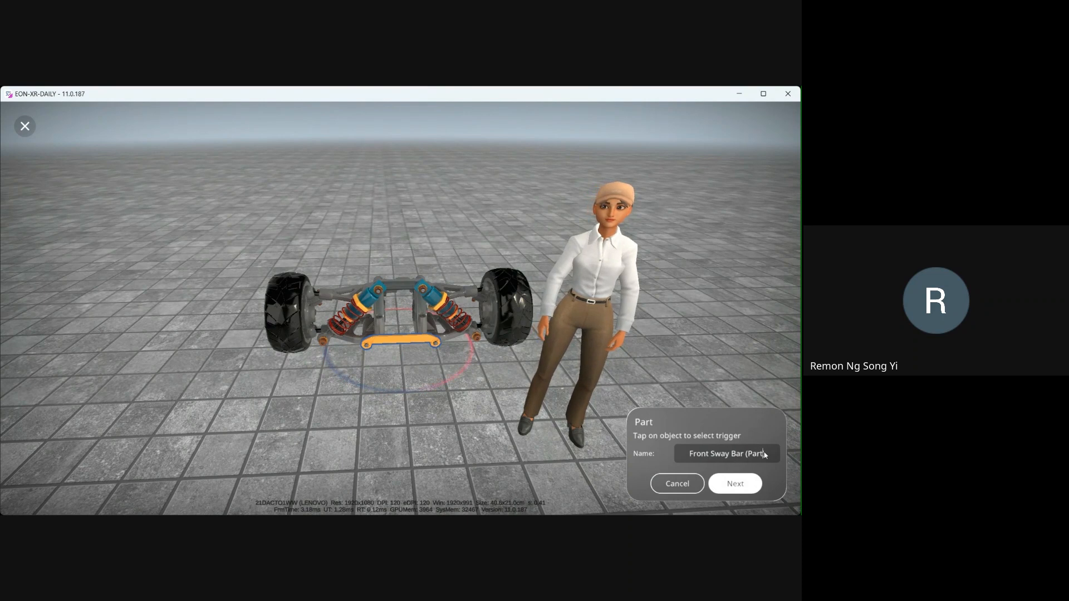
{"action": "type", "text": ")"}
{"action": "left_click", "coordinate": [735, 483]}
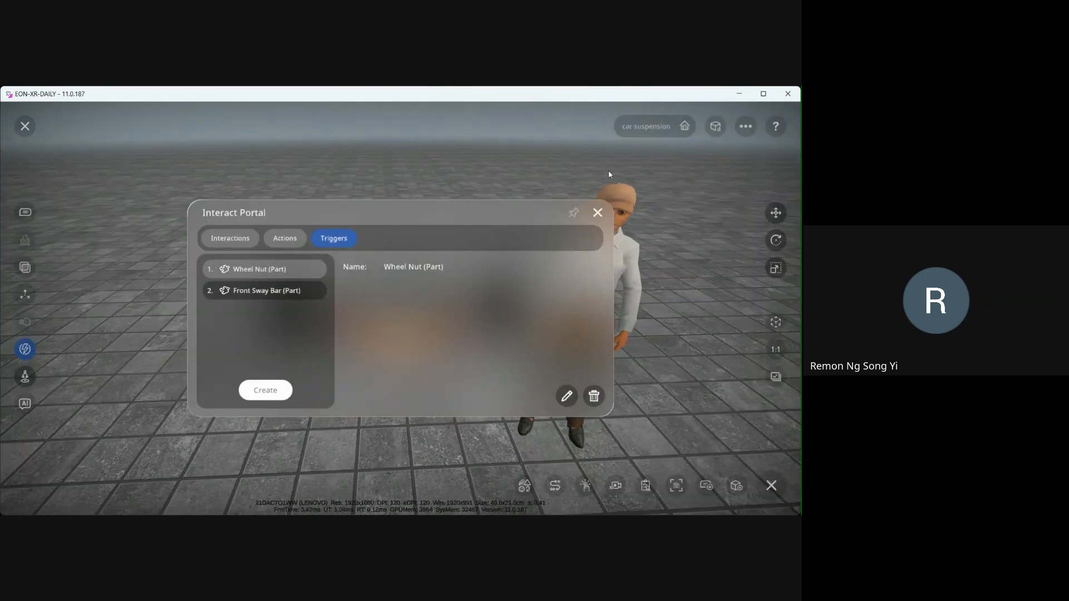
- Close the Interact Portal and review the existing Shock Absorbers quiz in the Assessment Portal
{"action": "left_click", "coordinate": [598, 214]}
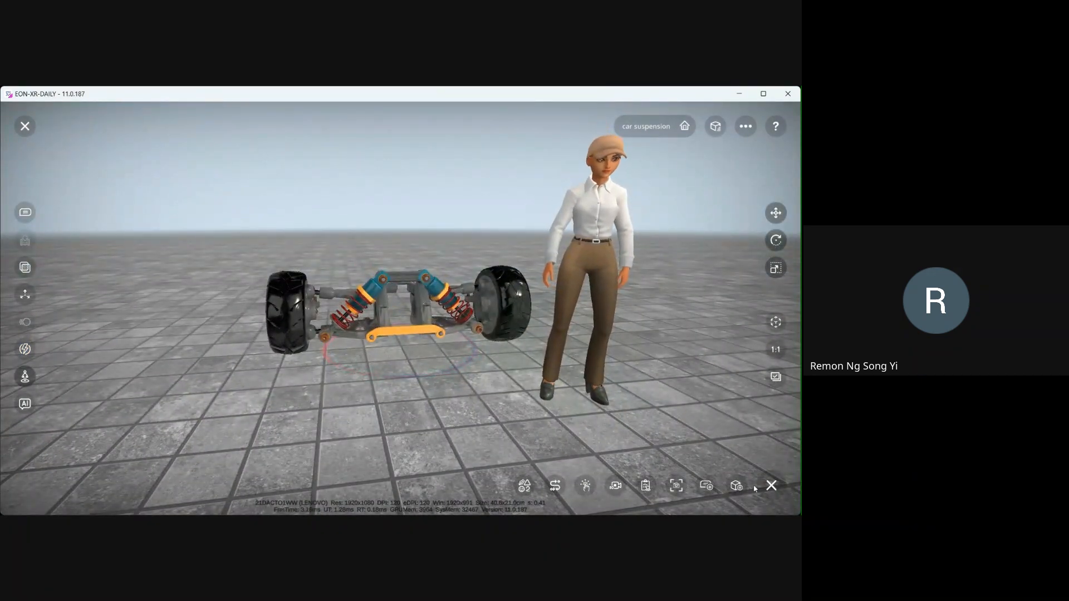
{"action": "left_click", "coordinate": [646, 488]}
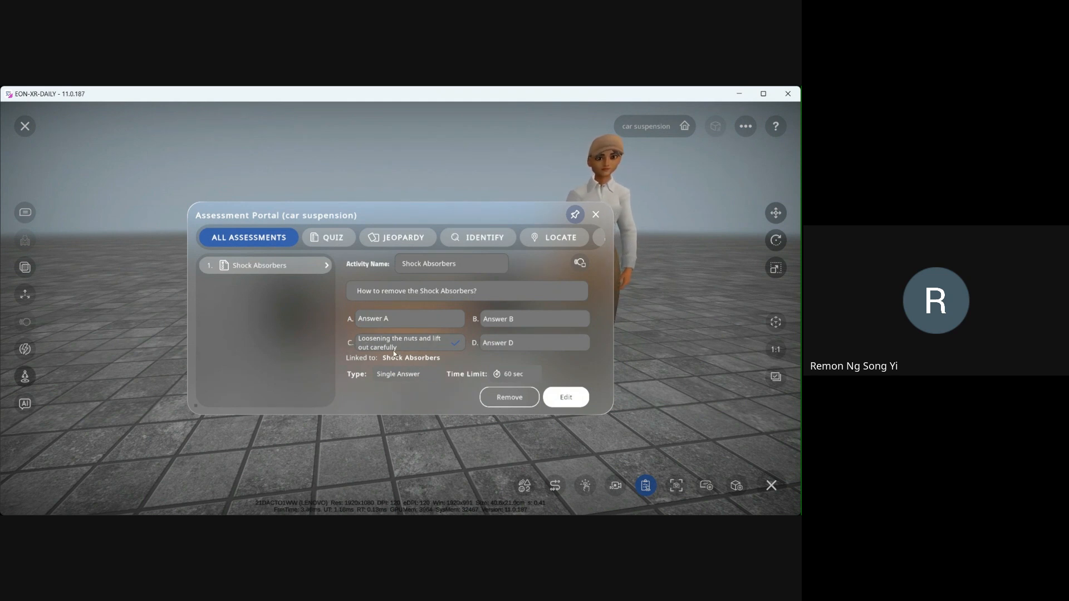
{"action": "left_click", "coordinate": [594, 215]}
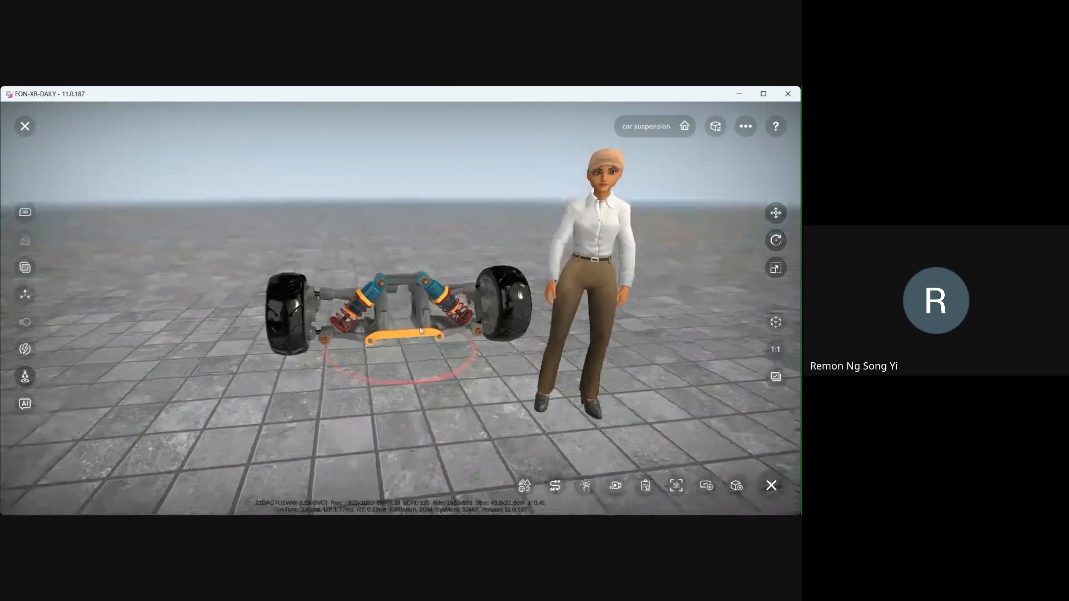
{"action": "left_click_drag", "start_coordinate": [413, 321], "coordinate": [466, 374]}
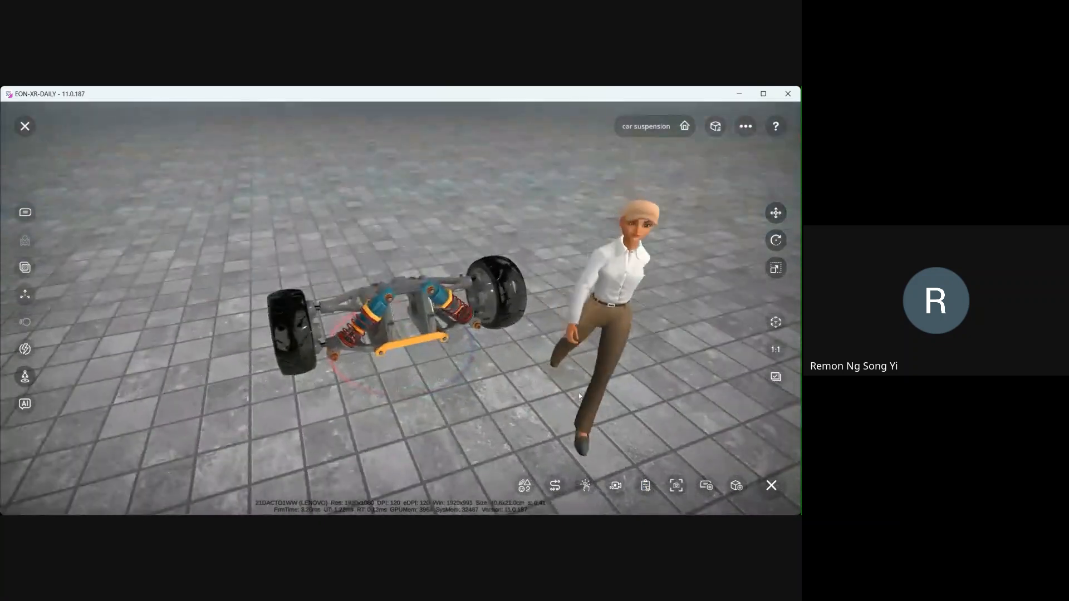
{"action": "left_click", "coordinate": [645, 490]}
{"action": "left_click", "coordinate": [595, 215]}
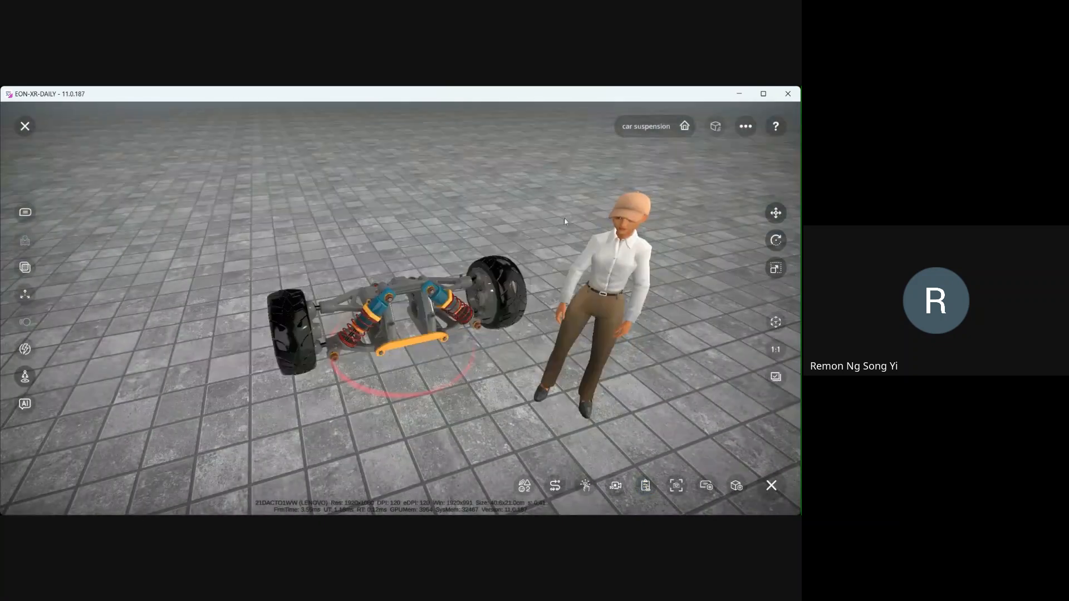
- Create an Assessment Passed trigger for the Shock Absorbers assessment and name it Quiz Passed
{"action": "left_click", "coordinate": [26, 351]}
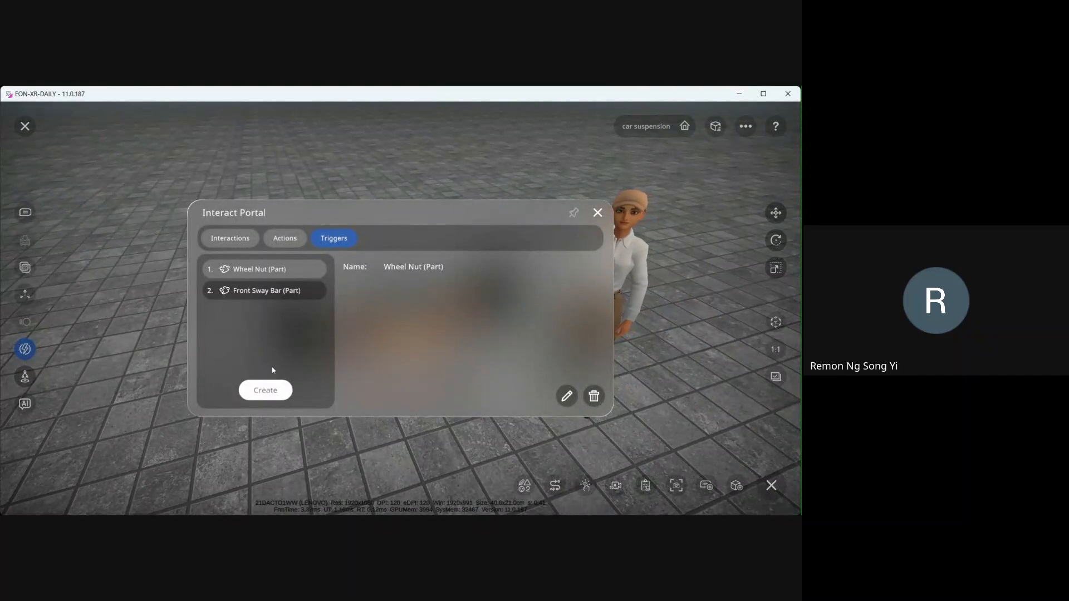
{"action": "left_click", "coordinate": [266, 392]}
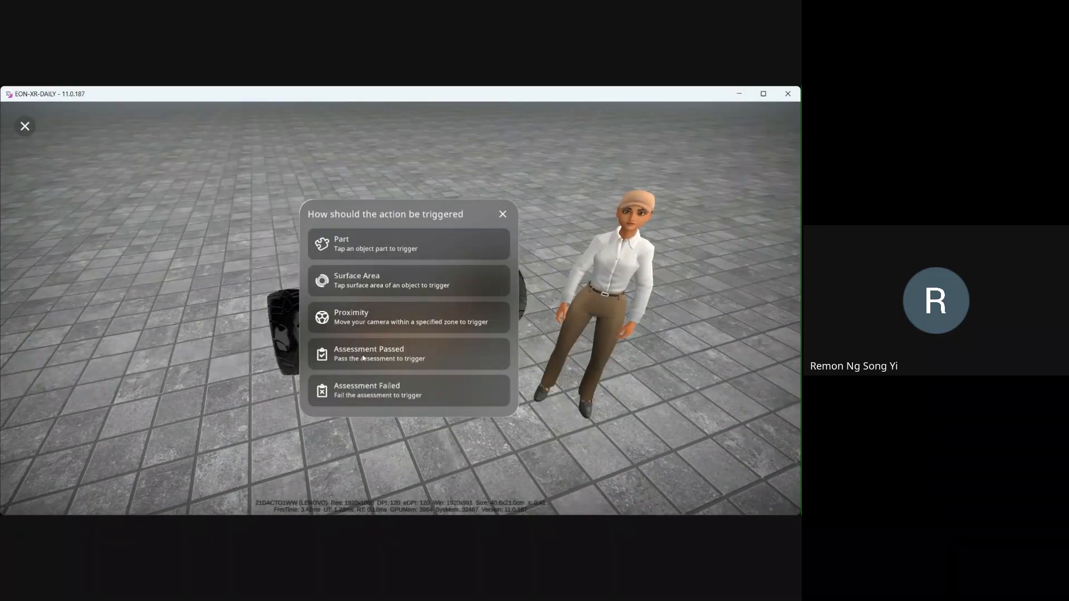
{"action": "left_click", "coordinate": [386, 356]}
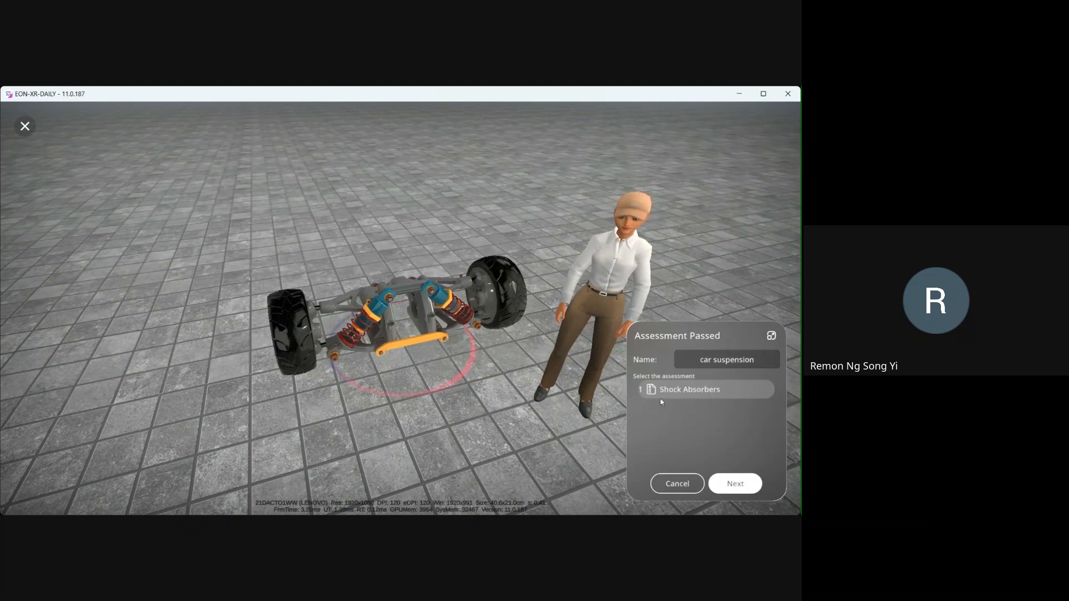
{"action": "left_click", "coordinate": [750, 359]}
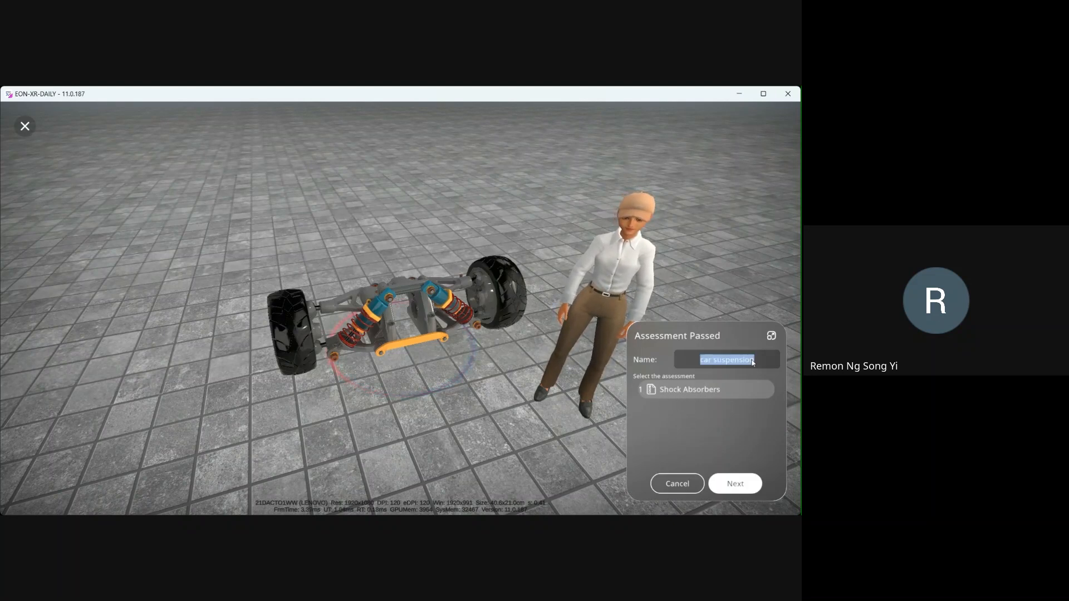
{"action": "type", "text": "Quiz Passed"}
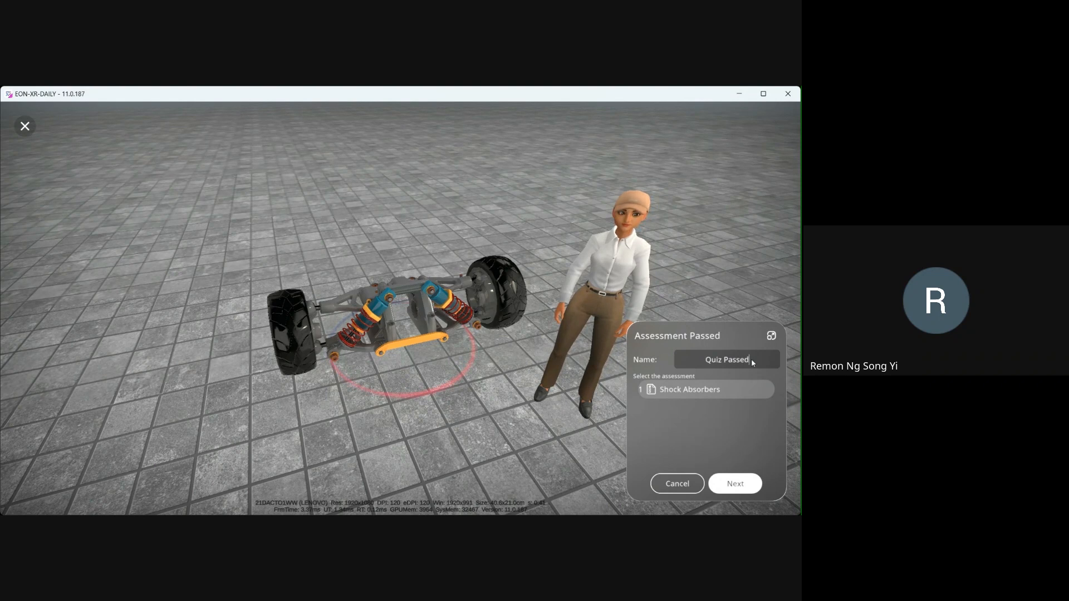
{"action": "left_click", "coordinate": [734, 484]}
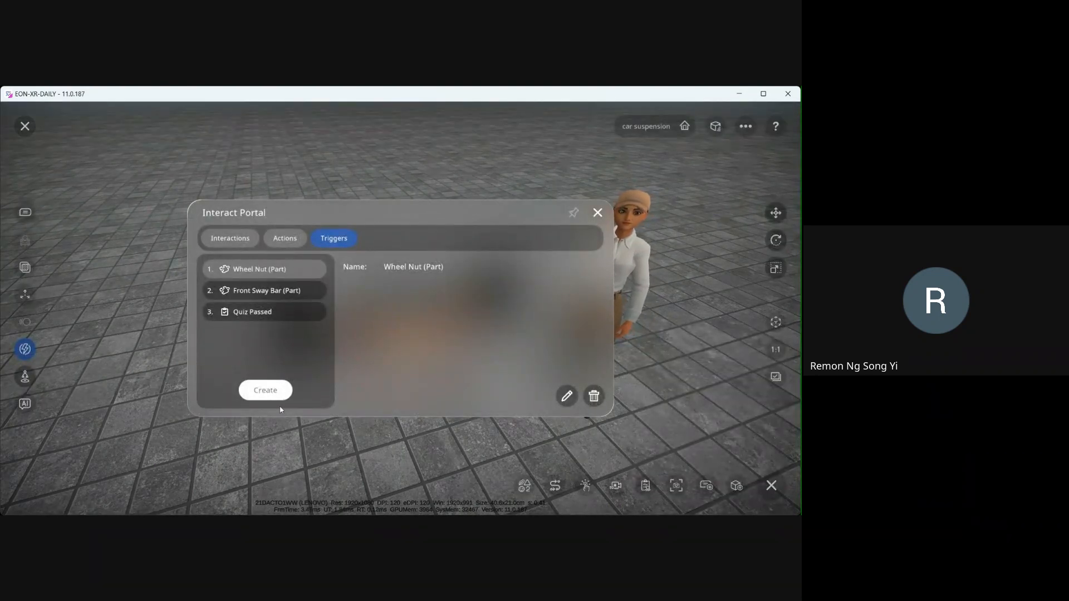
- Start a Surface Area trigger and target the area on the control arm link assembly at the axle's centre
{"action": "left_click", "coordinate": [597, 212]}
{"action": "left_click_drag", "start_coordinate": [422, 184], "coordinate": [562, 273]}
{"action": "left_click_drag", "start_coordinate": [391, 369], "coordinate": [439, 363]}
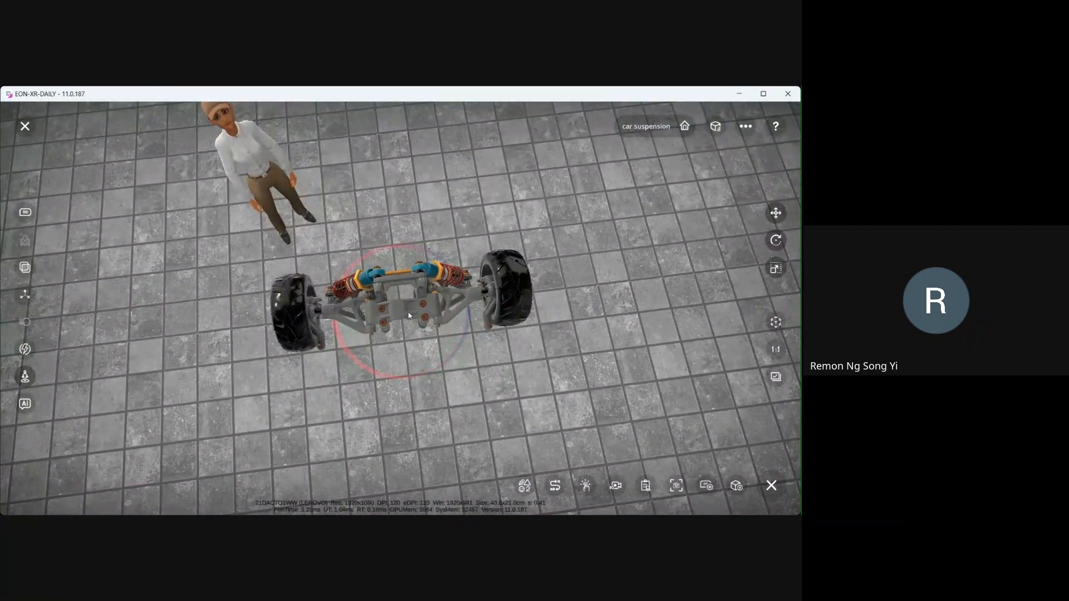
{"action": "mouse_move", "coordinate": [258, 301]}
{"action": "left_mouse_down"}
{"action": "mouse_move", "coordinate": [228, 307]}
{"action": "mouse_move", "coordinate": [244, 315]}
{"action": "left_mouse_up"}
{"action": "left_click", "coordinate": [25, 349]}
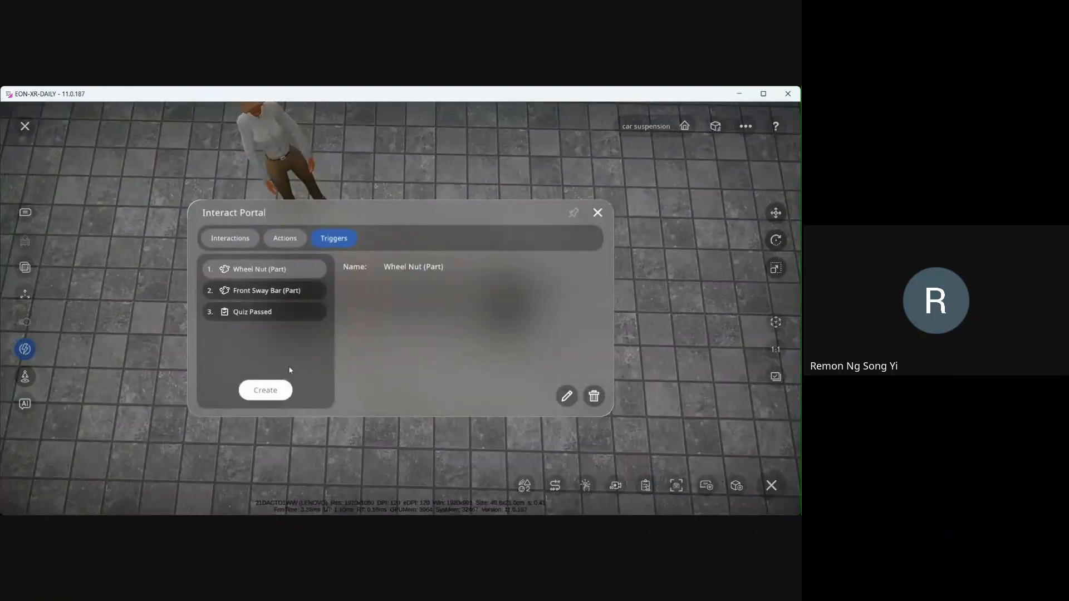
{"action": "left_click", "coordinate": [266, 391]}
{"action": "left_click", "coordinate": [490, 280]}
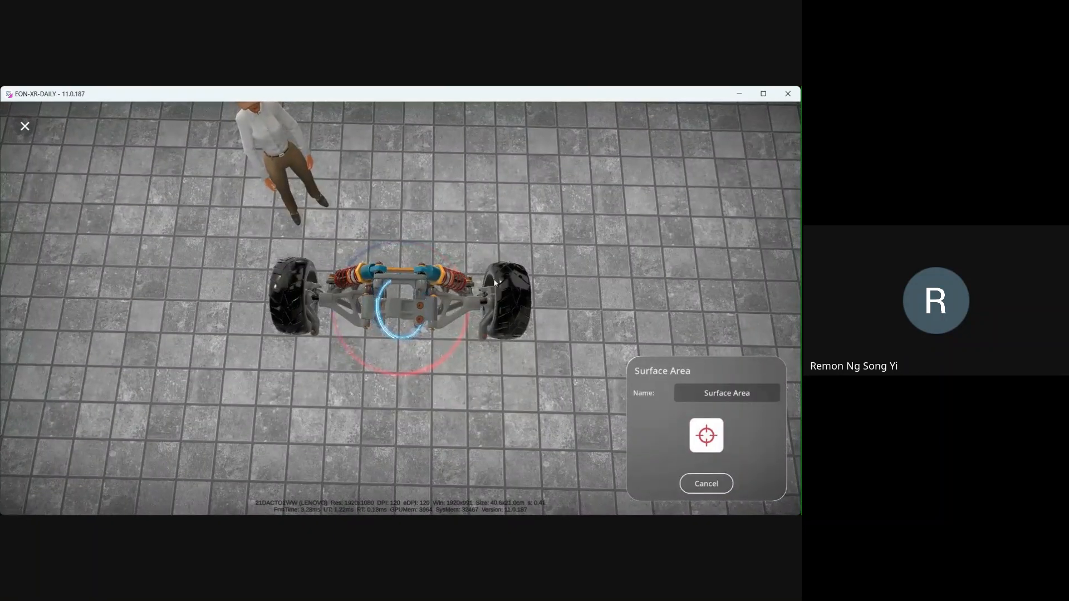
{"action": "right_click_drag", "start_coordinate": [495, 283], "coordinate": [494, 282]}
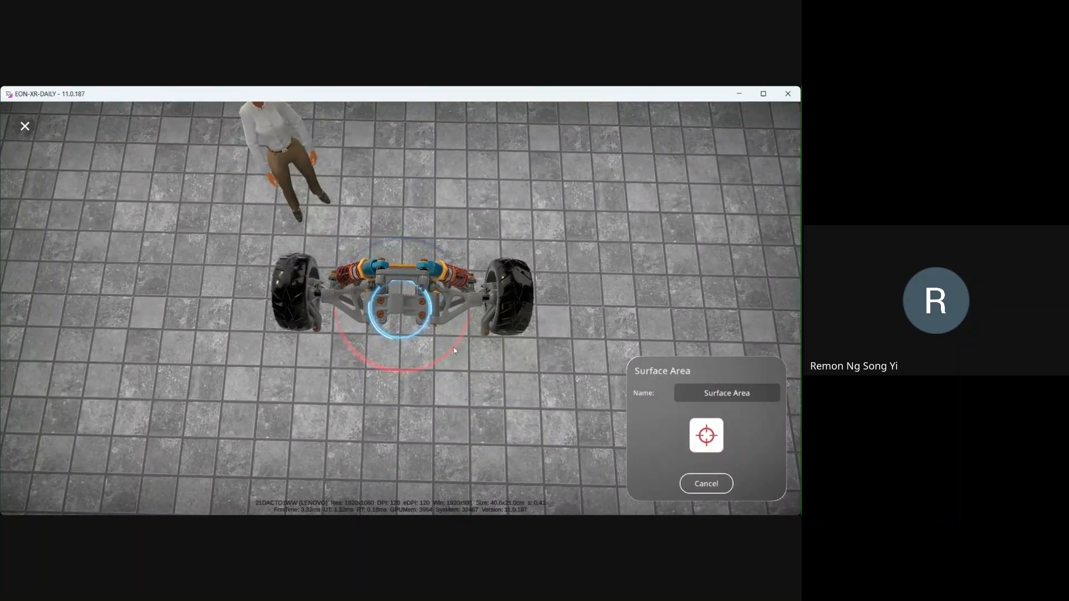
{"action": "left_click", "coordinate": [706, 436]}
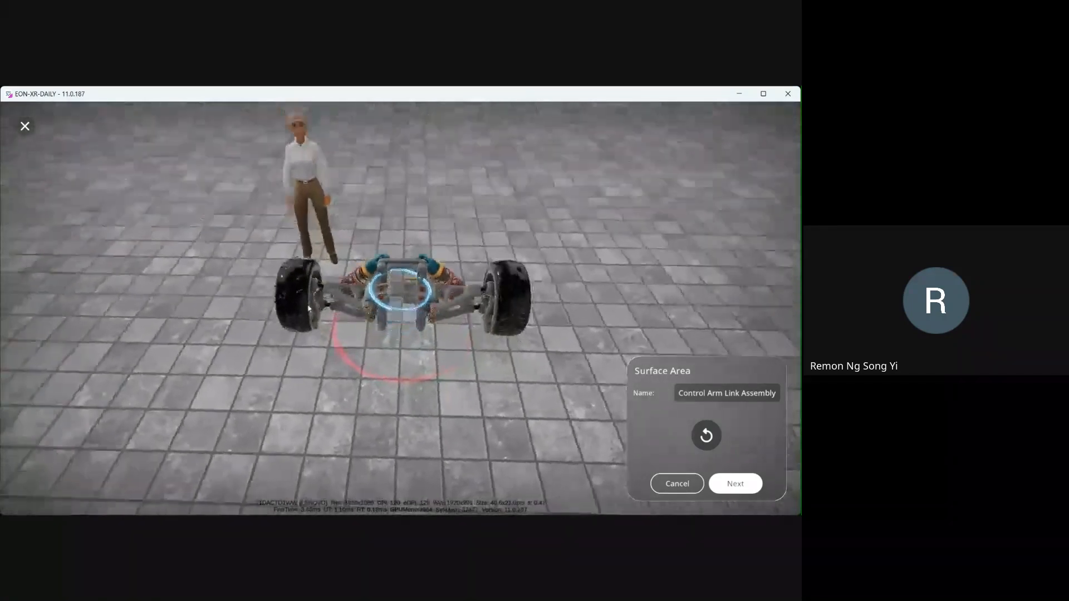
- Rename the surface area trigger Surface Area and confirm it
{"action": "left_click_drag", "start_coordinate": [308, 308], "coordinate": [296, 356]}
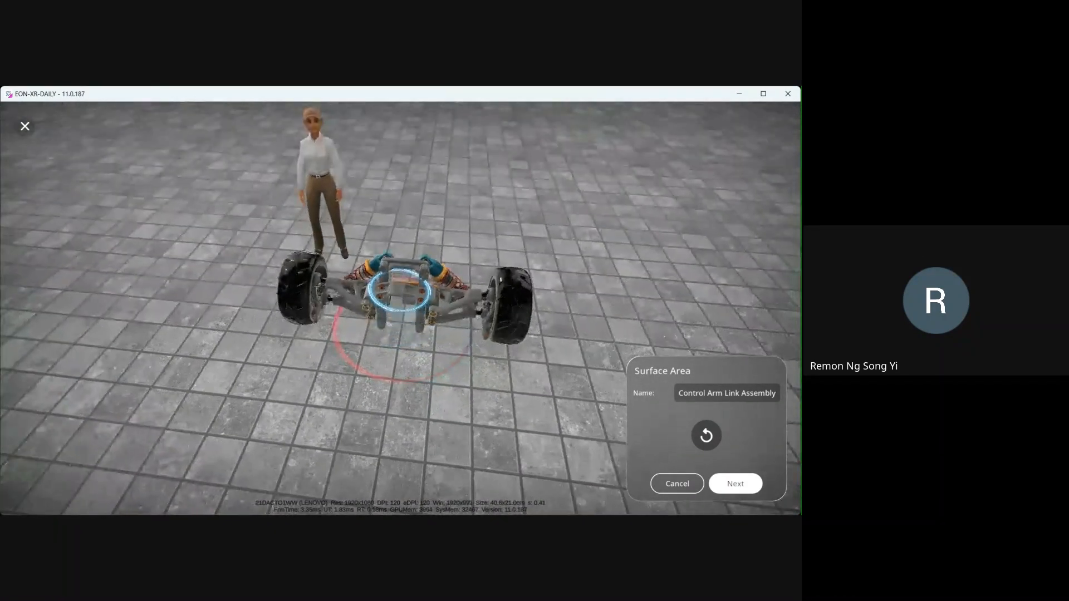
{"action": "left_click", "coordinate": [732, 395]}
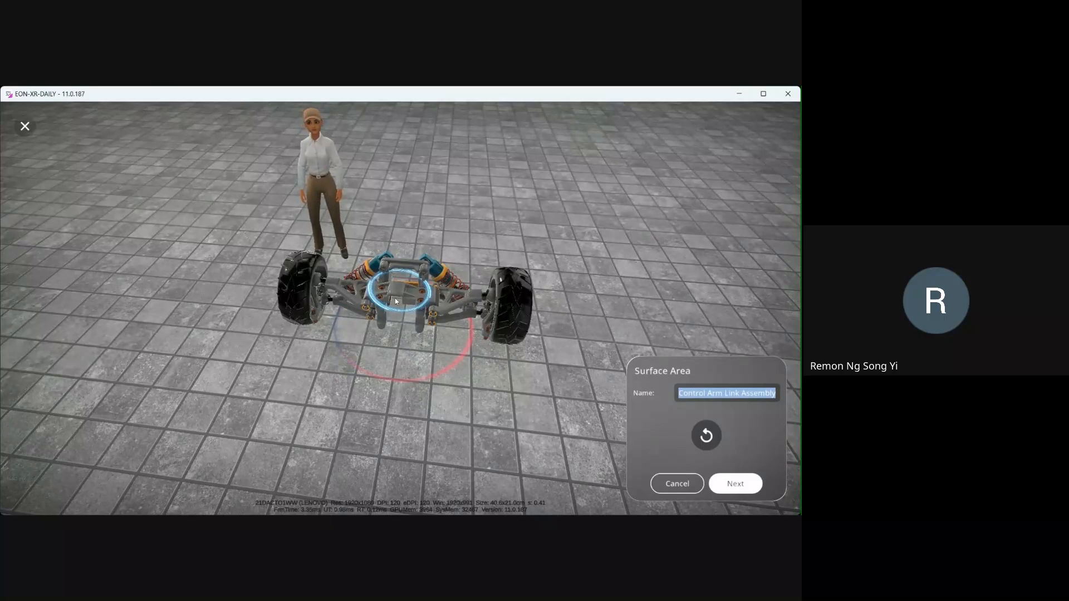
{"action": "left_click_drag", "start_coordinate": [451, 366], "coordinate": [411, 297]}
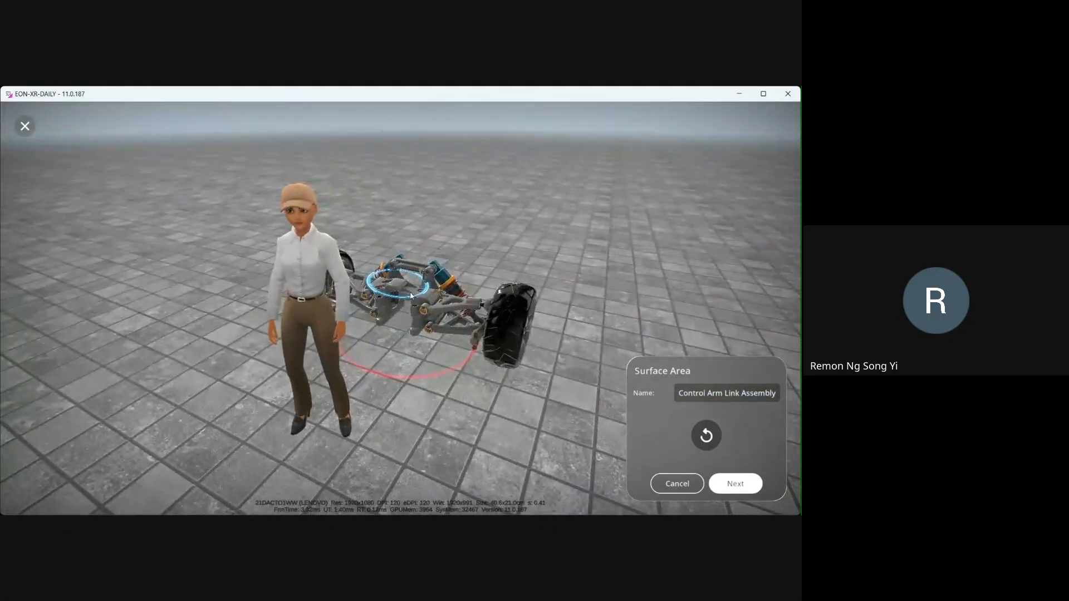
{"action": "left_click", "coordinate": [740, 396]}
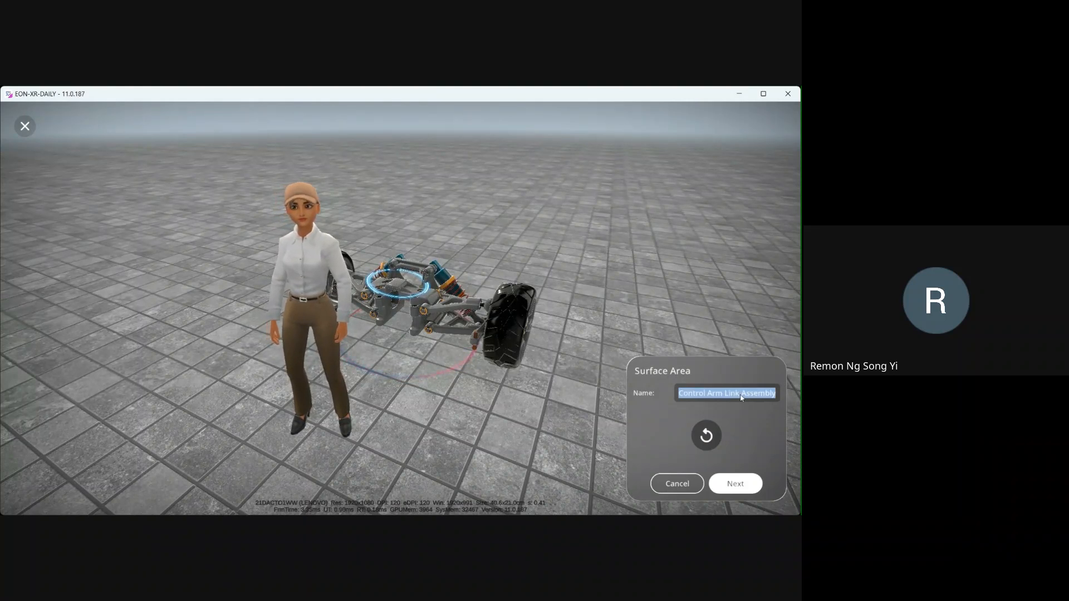
{"action": "type", "text": "Sur"}
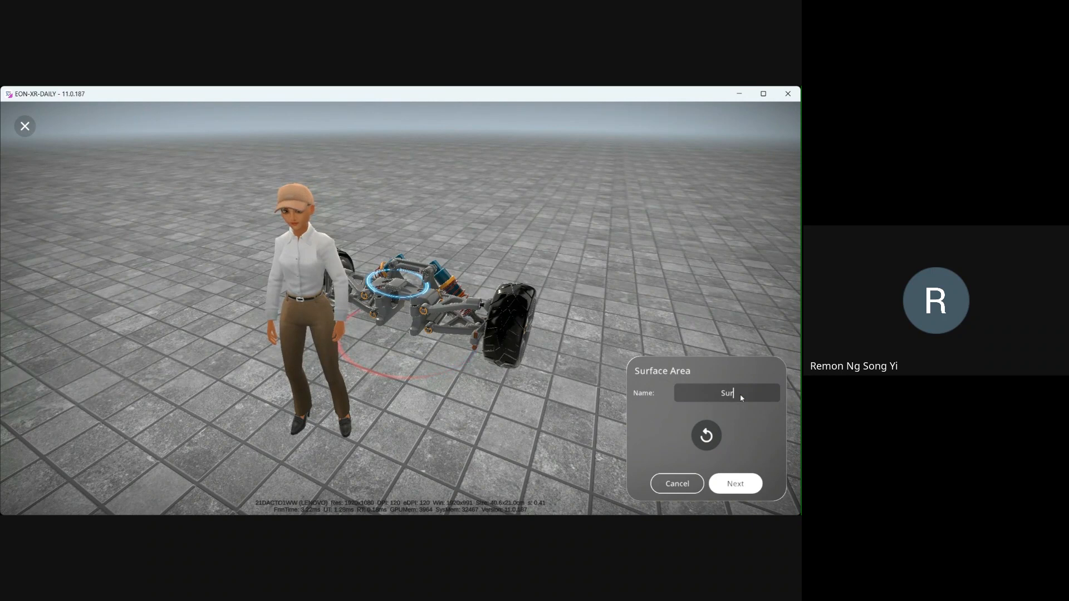
{"action": "type", "text": "face Area"}
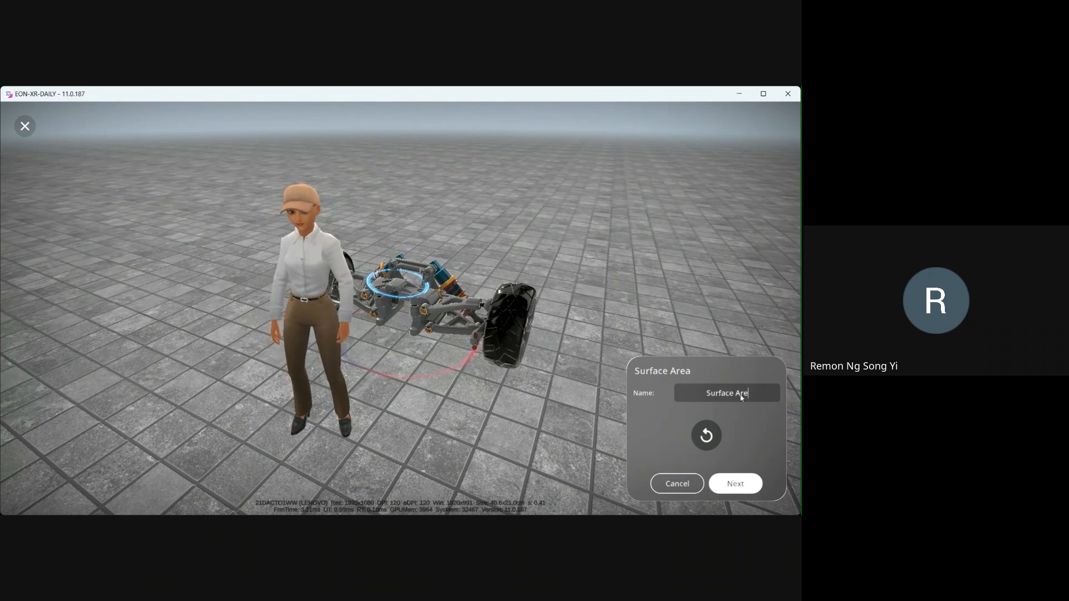
{"action": "left_click", "coordinate": [736, 483]}
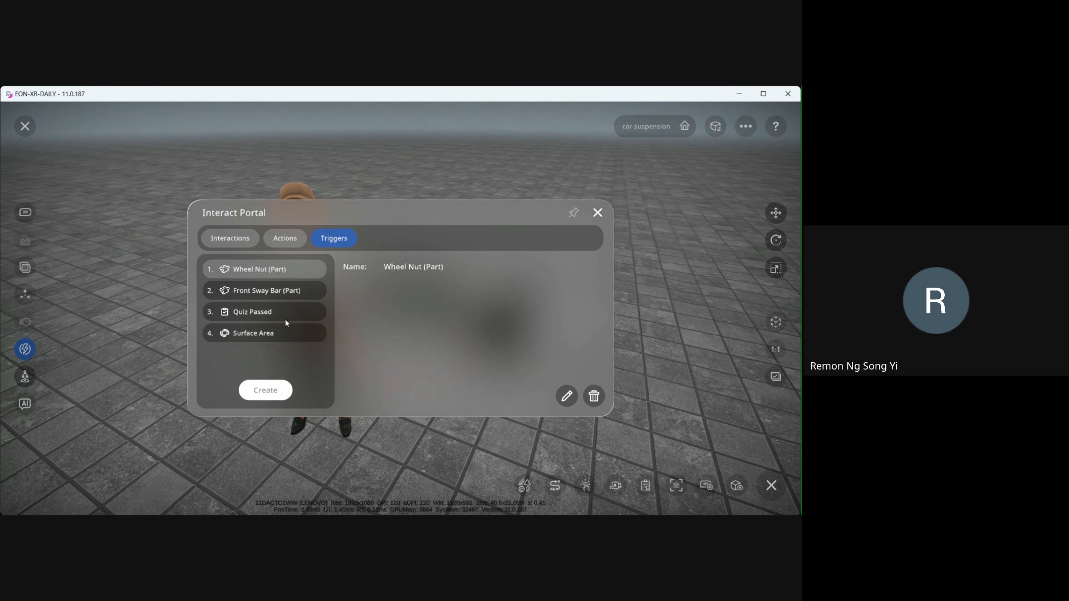
- Create a new Move action and drag the front wheel outward away from the axle
{"action": "left_click", "coordinate": [287, 241]}
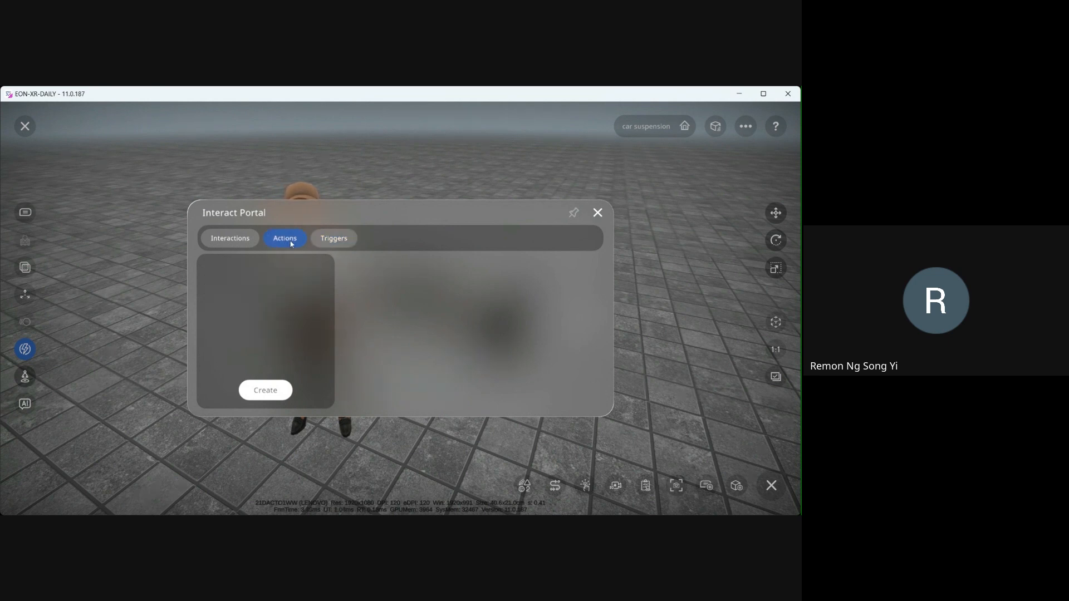
{"action": "left_click", "coordinate": [330, 243]}
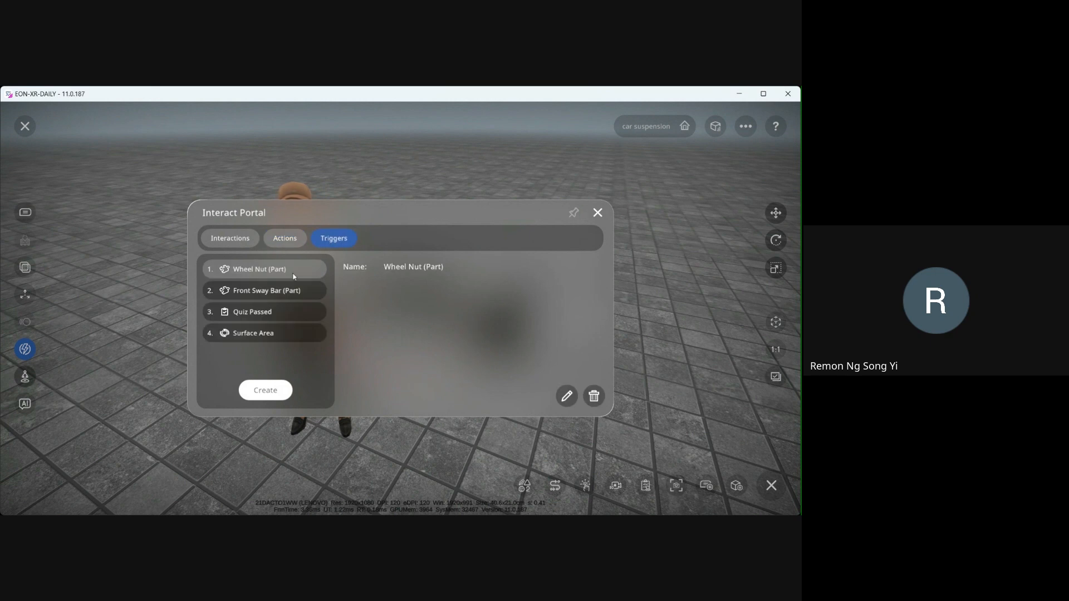
{"action": "left_click", "coordinate": [280, 242]}
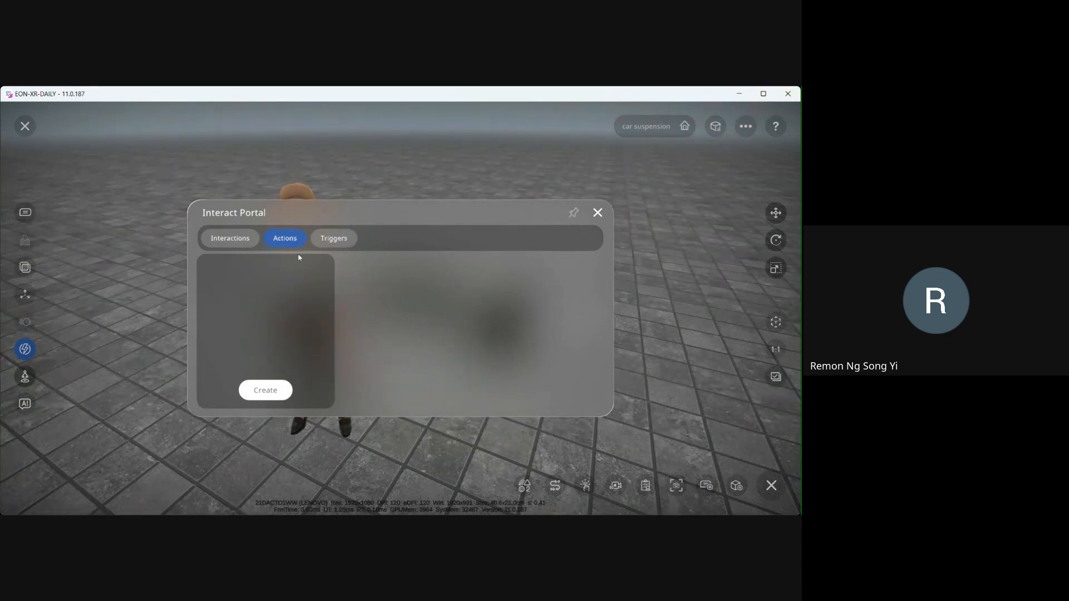
{"action": "left_click", "coordinate": [266, 390]}
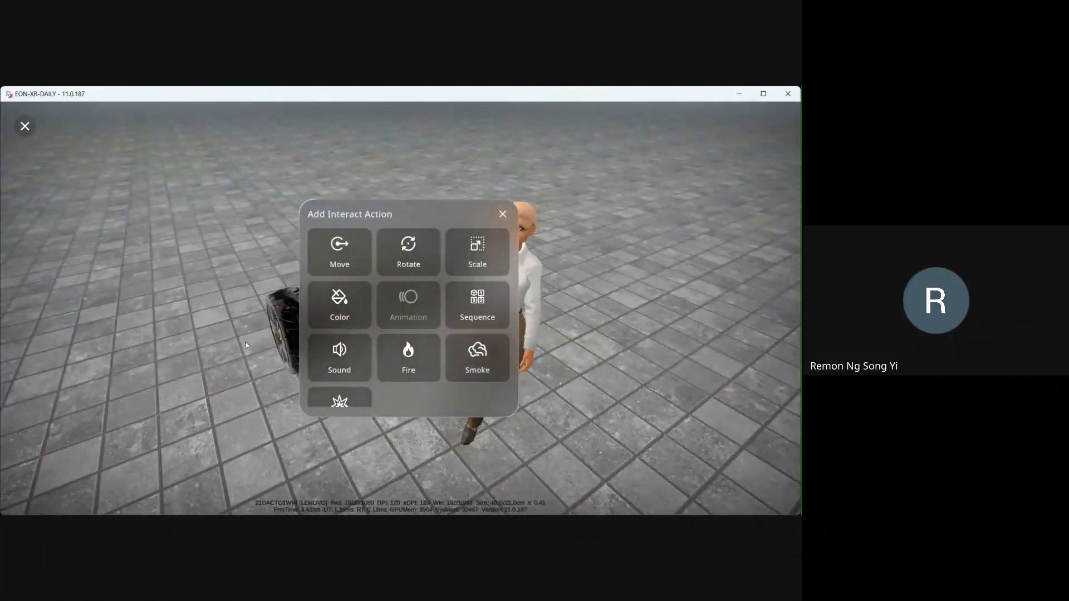
{"action": "left_click", "coordinate": [341, 247]}
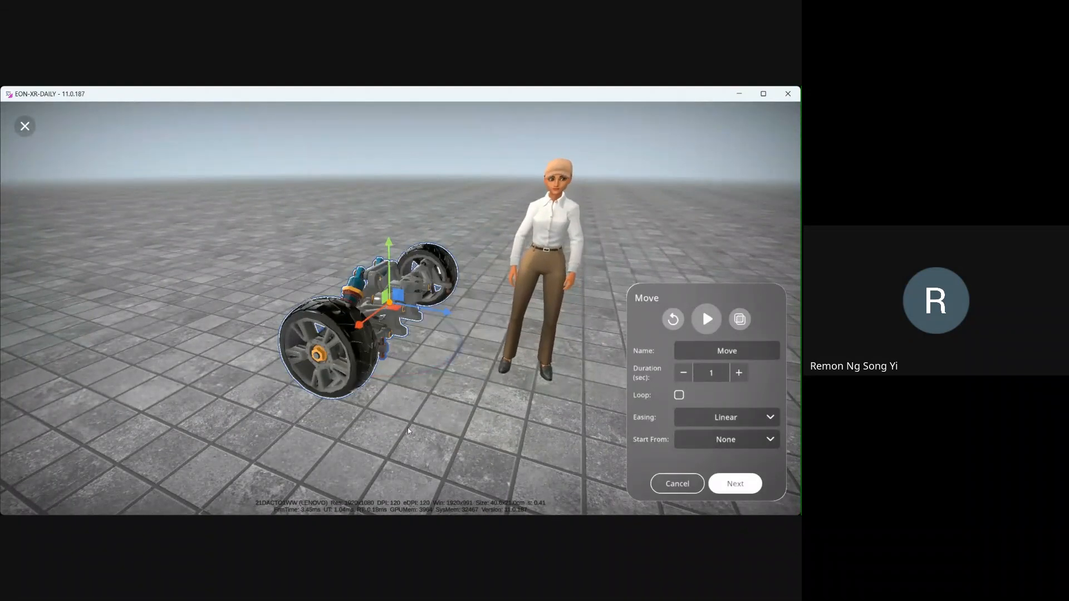
{"action": "left_click", "coordinate": [394, 337]}
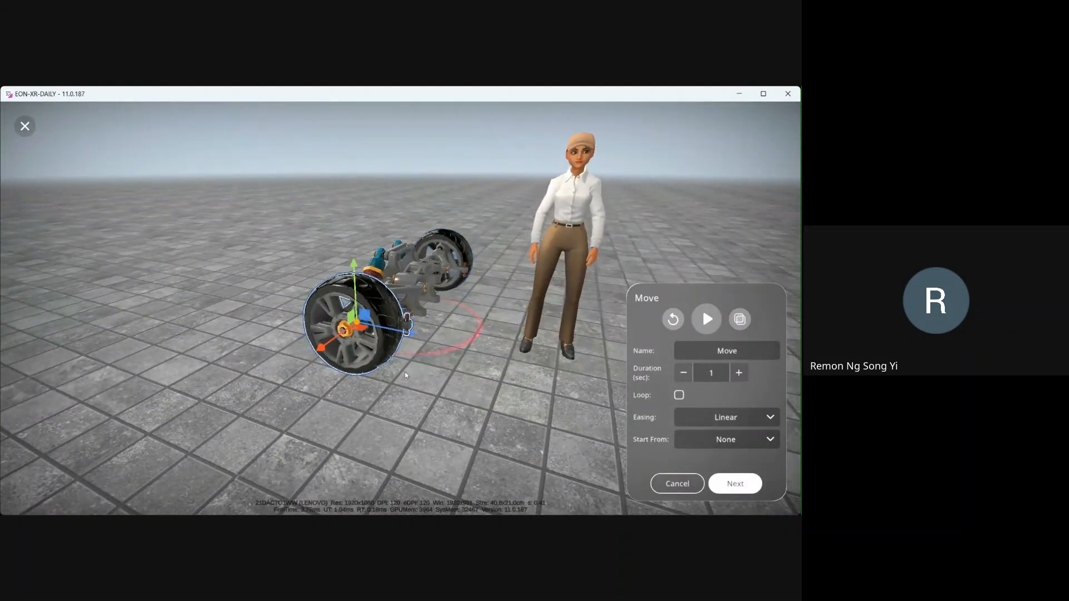
{"action": "left_click_drag", "start_coordinate": [281, 357], "coordinate": [188, 388]}
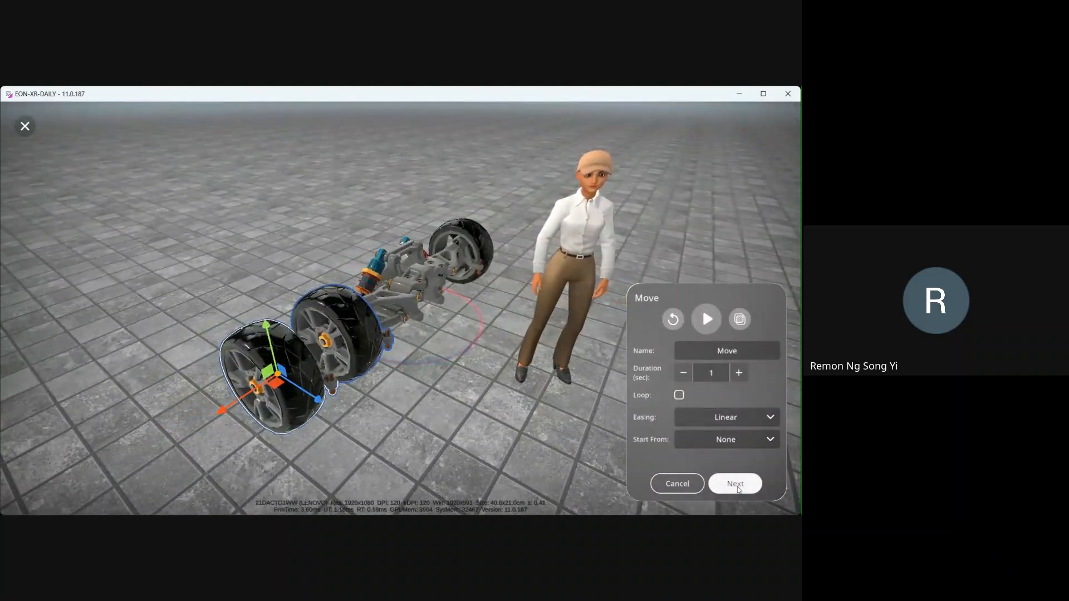
- Name the move action Pull Wheel, preview it, confirm it, and close the Interact Portal
{"action": "type", "text": "he"}
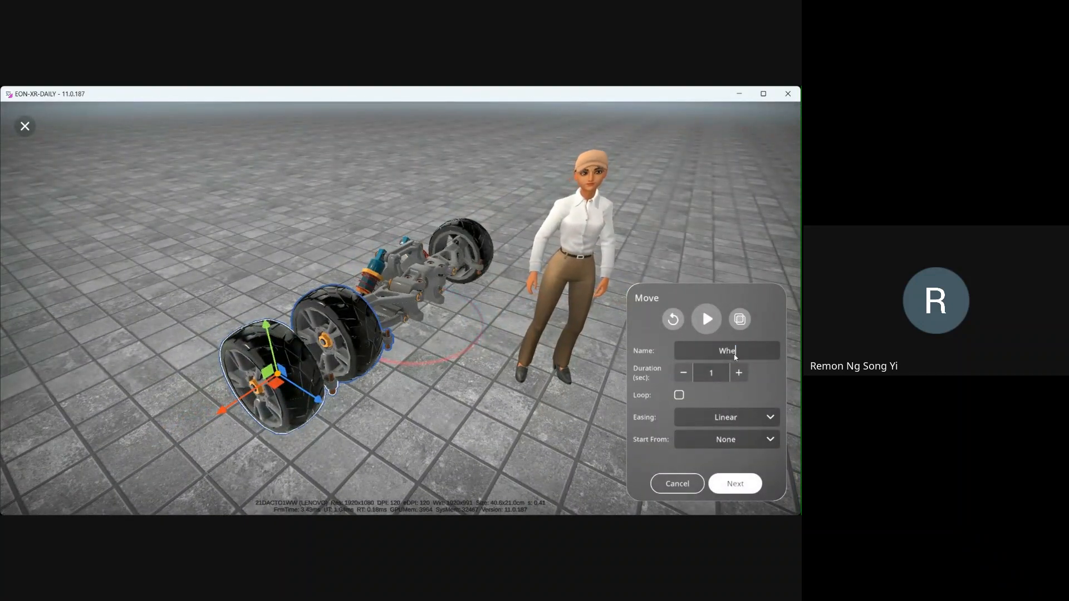
{"action": "type", "text": "Pull"}
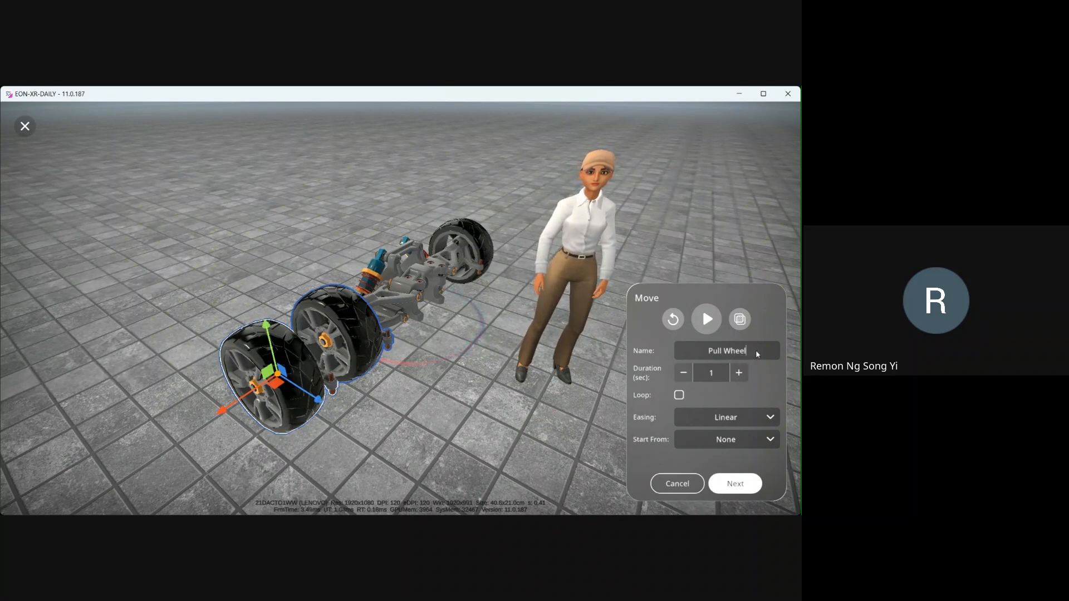
{"action": "left_click", "coordinate": [719, 377]}
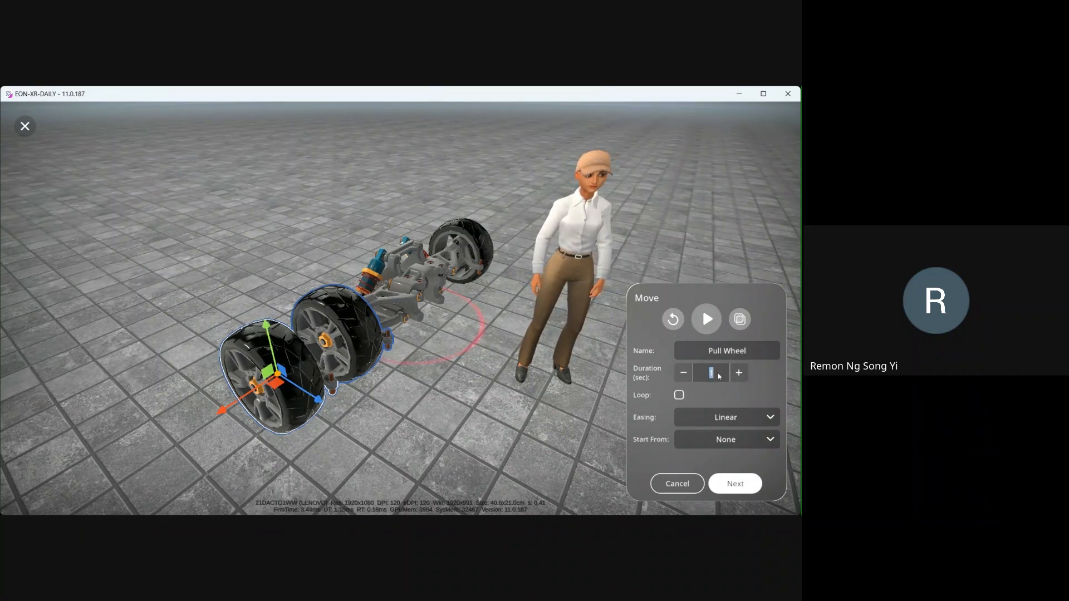
{"action": "left_click", "coordinate": [707, 320]}
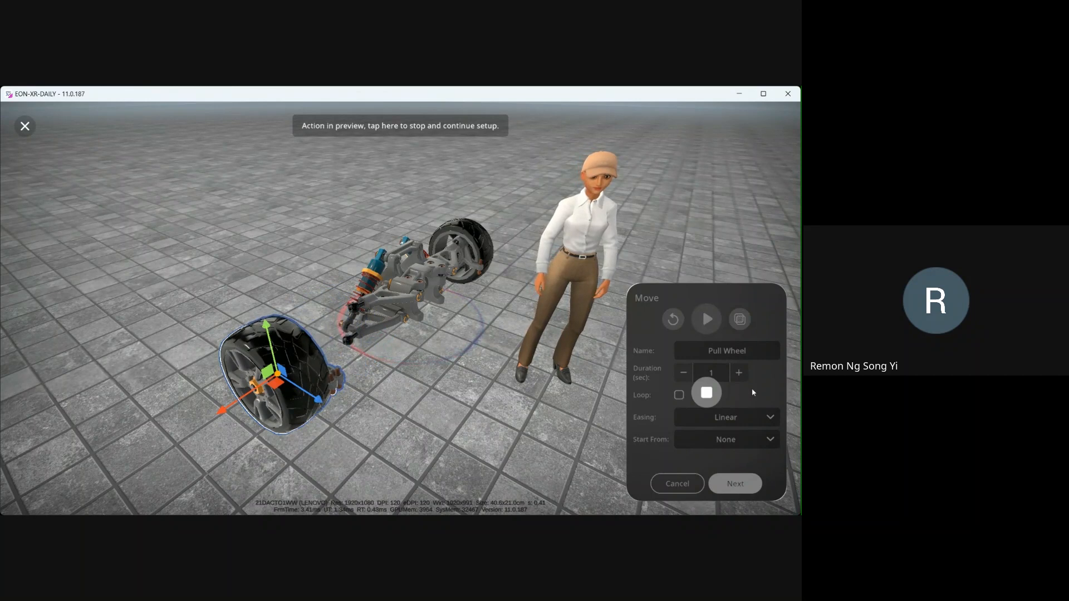
{"action": "left_click", "coordinate": [738, 484]}
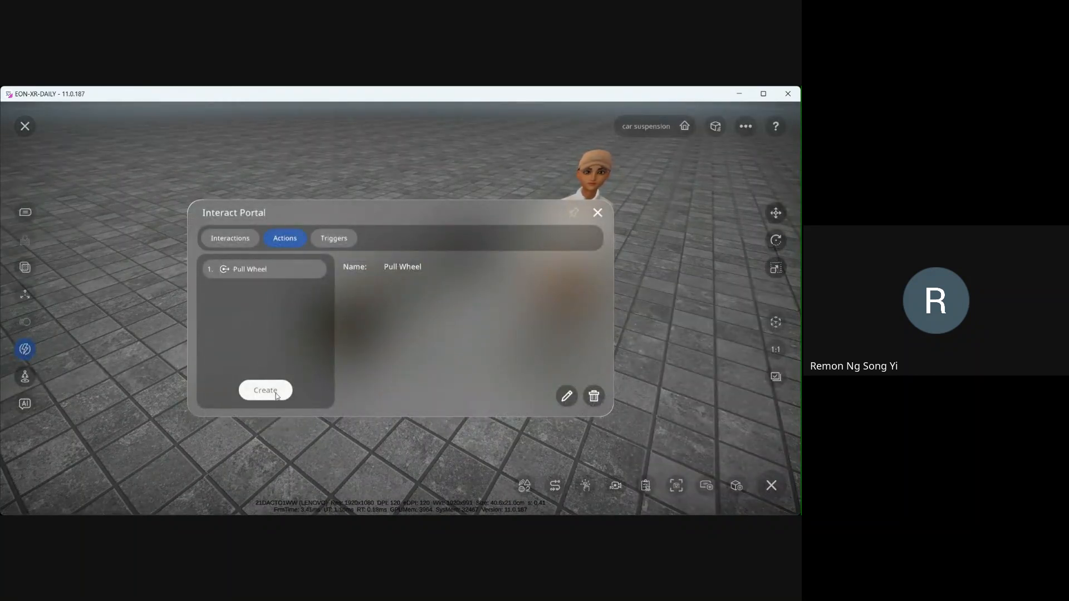
{"action": "left_click", "coordinate": [330, 240]}
{"action": "left_click", "coordinate": [295, 243]}
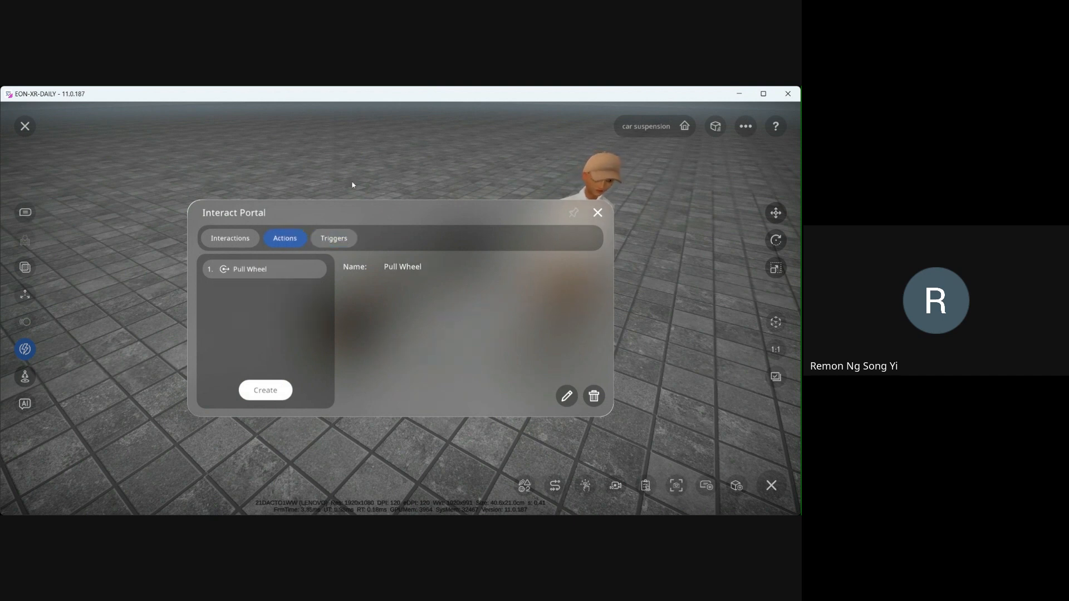
{"action": "left_click", "coordinate": [597, 213]}
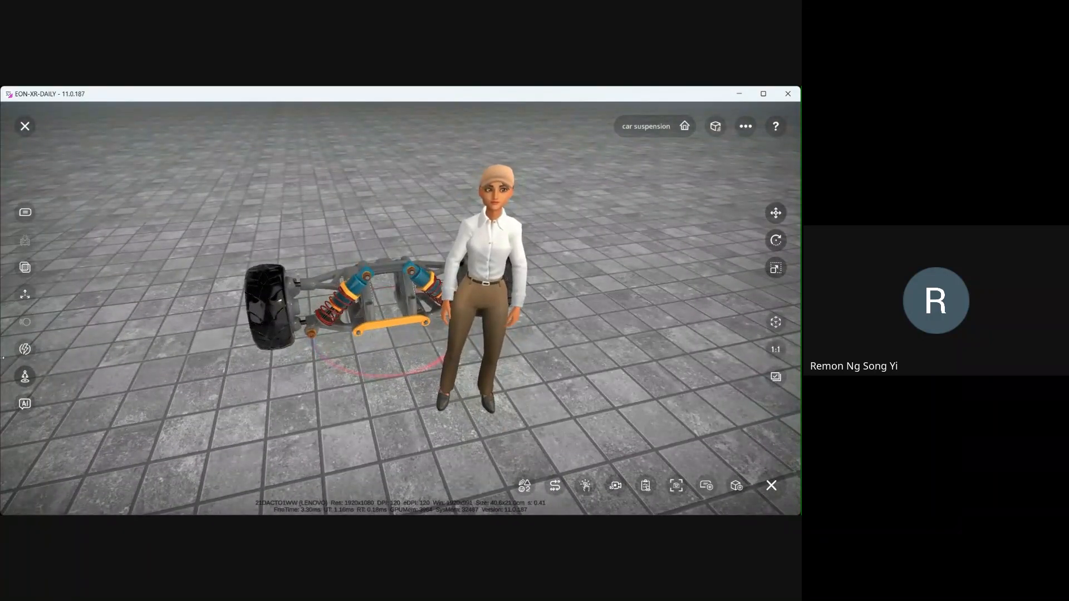
- Create a new Move action, drag the orange sway bar outward from the axle, and preview the movement
{"action": "left_click", "coordinate": [27, 348]}
{"action": "left_click", "coordinate": [269, 394]}
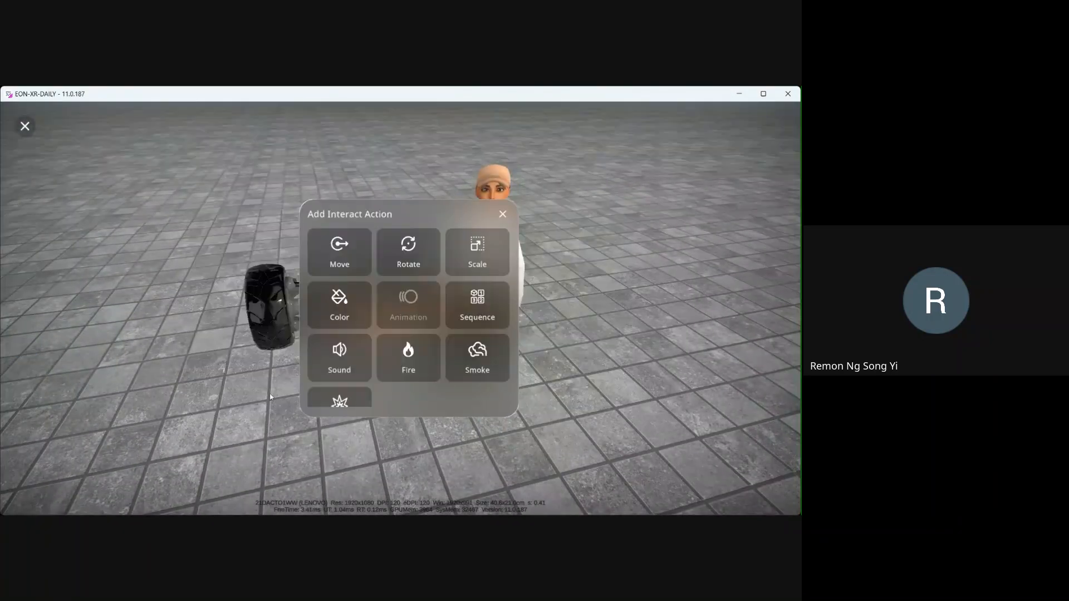
{"action": "left_click", "coordinate": [339, 256]}
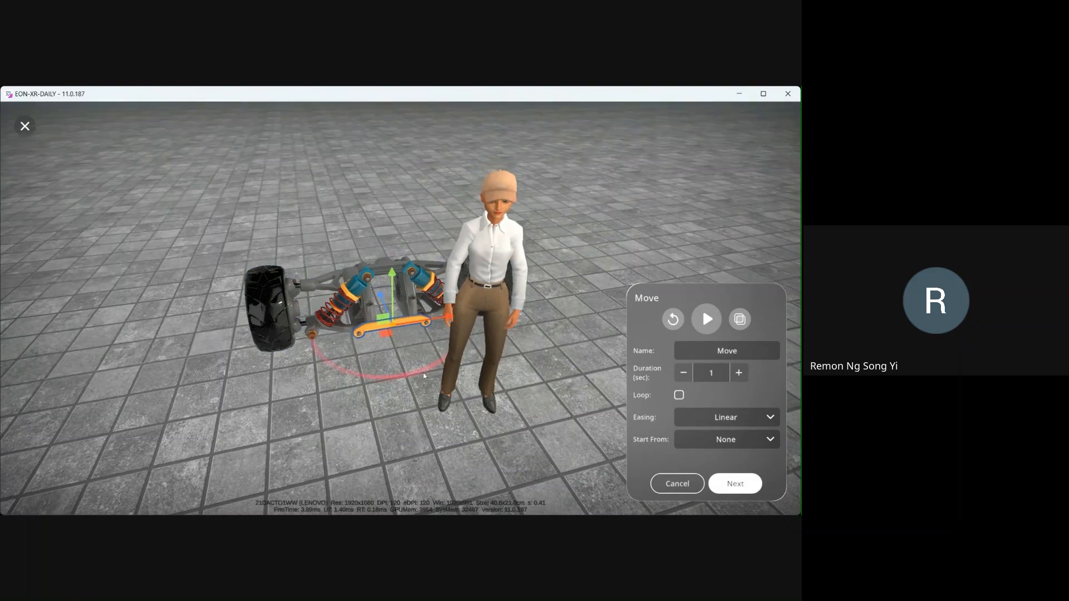
{"action": "left_click_drag", "start_coordinate": [423, 374], "coordinate": [459, 395]}
{"action": "left_click_drag", "start_coordinate": [392, 319], "coordinate": [421, 358]}
{"action": "left_click", "coordinate": [707, 319]}
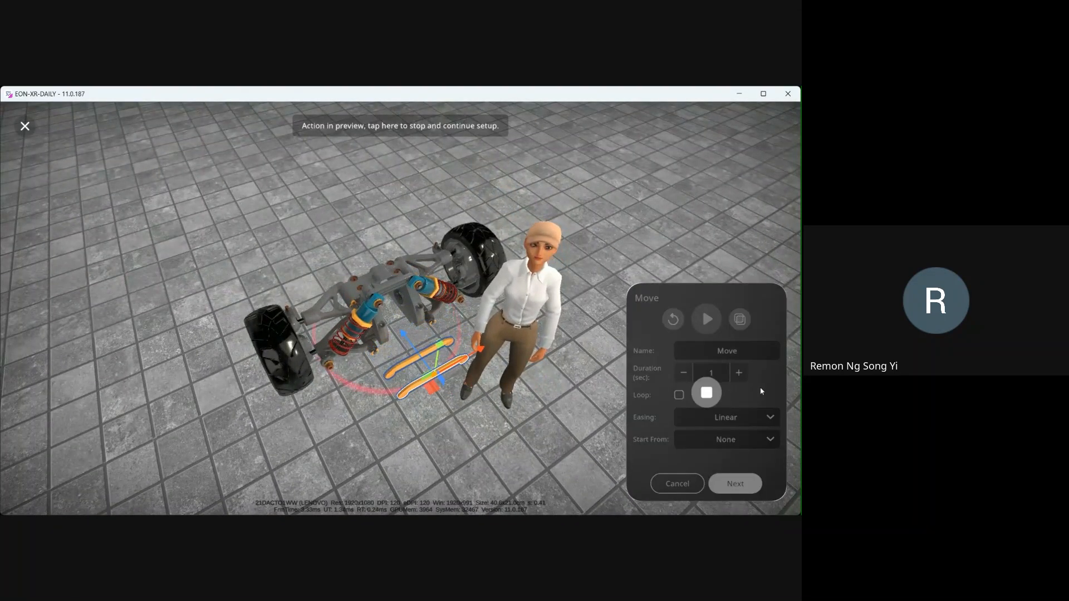
- Name the move action Pull Sway Bar, confirm it, and close the Interact Portal
{"action": "type", "text": "Pu"}
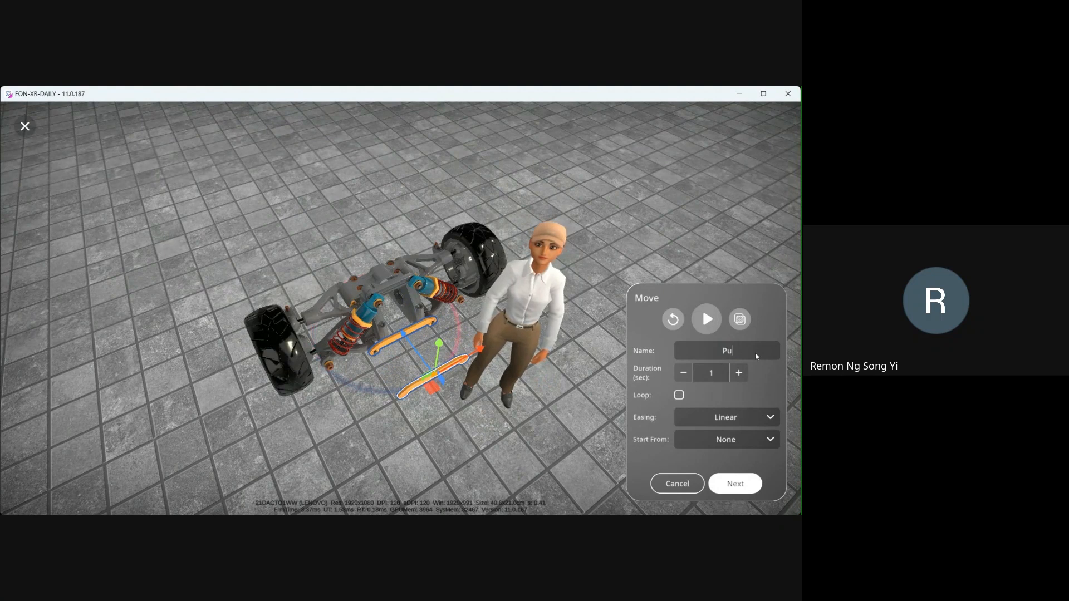
{"action": "type", "text": "ll Sway Bar"}
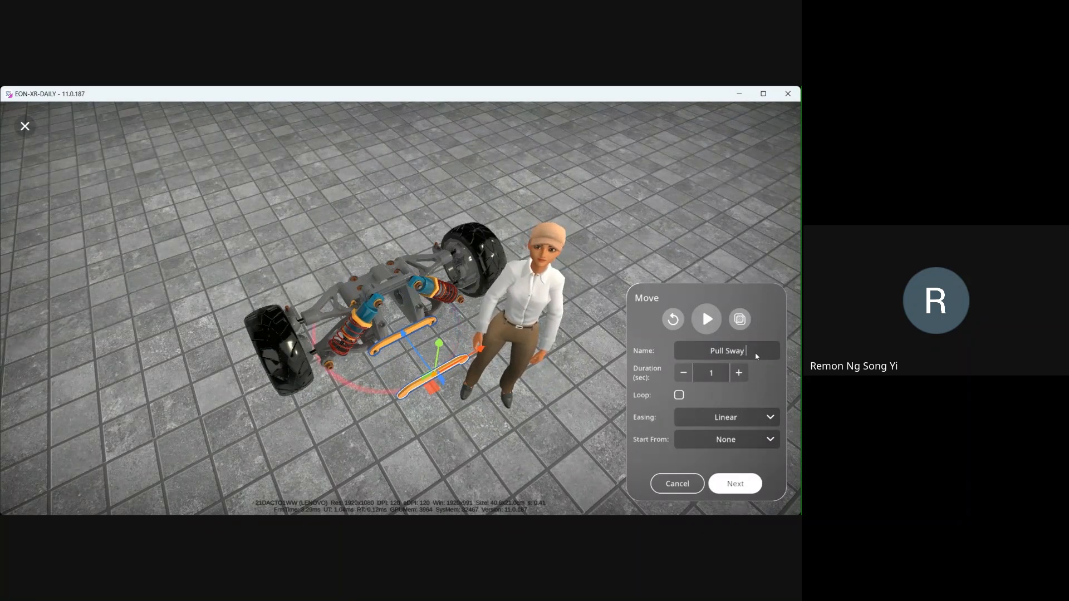
{"action": "left_click", "coordinate": [735, 484]}
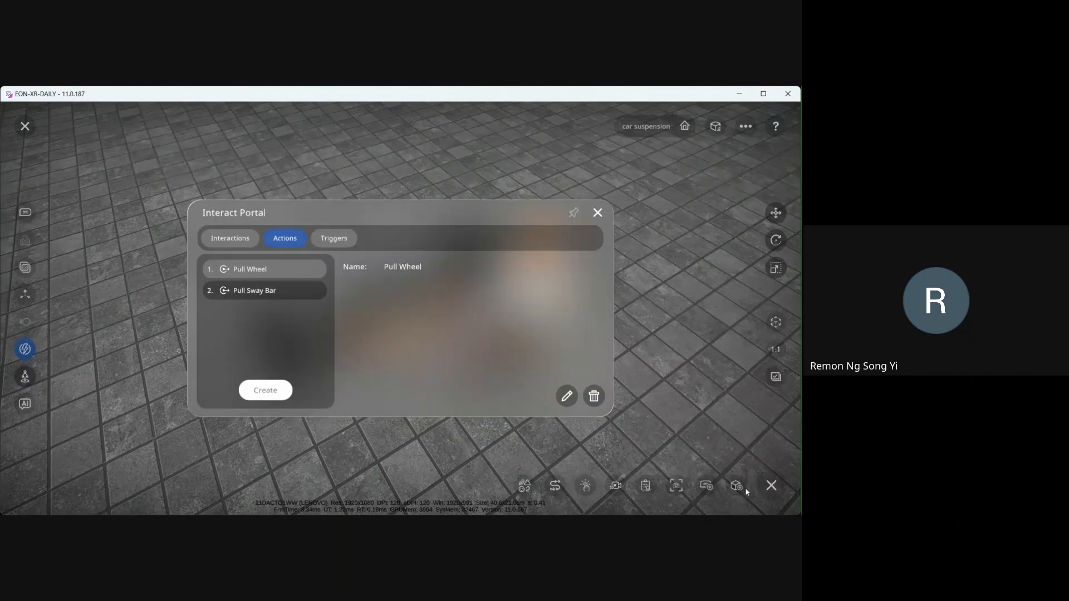
{"action": "left_click", "coordinate": [322, 242]}
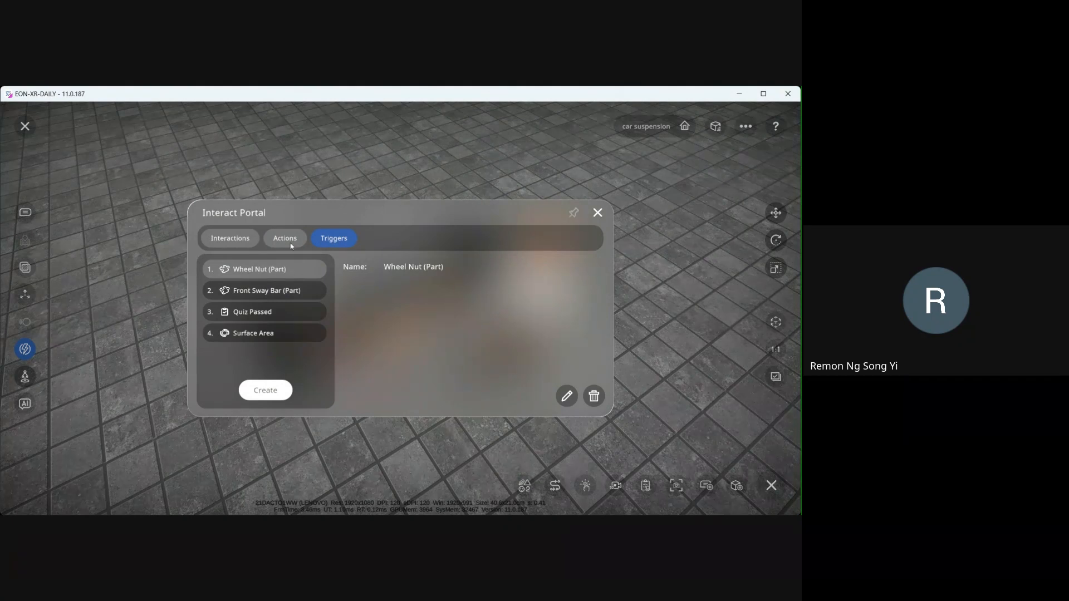
{"action": "left_click", "coordinate": [596, 216]}
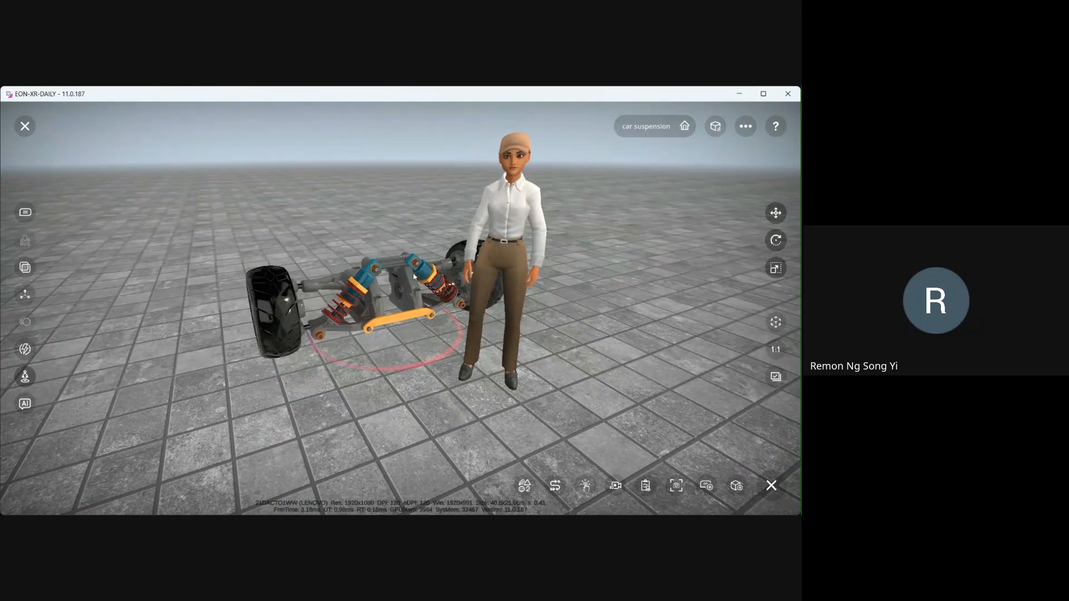
- Create another Move action and drag the shock absorber outward and upward away from the axle
{"action": "left_click", "coordinate": [25, 350]}
{"action": "left_click", "coordinate": [285, 239]}
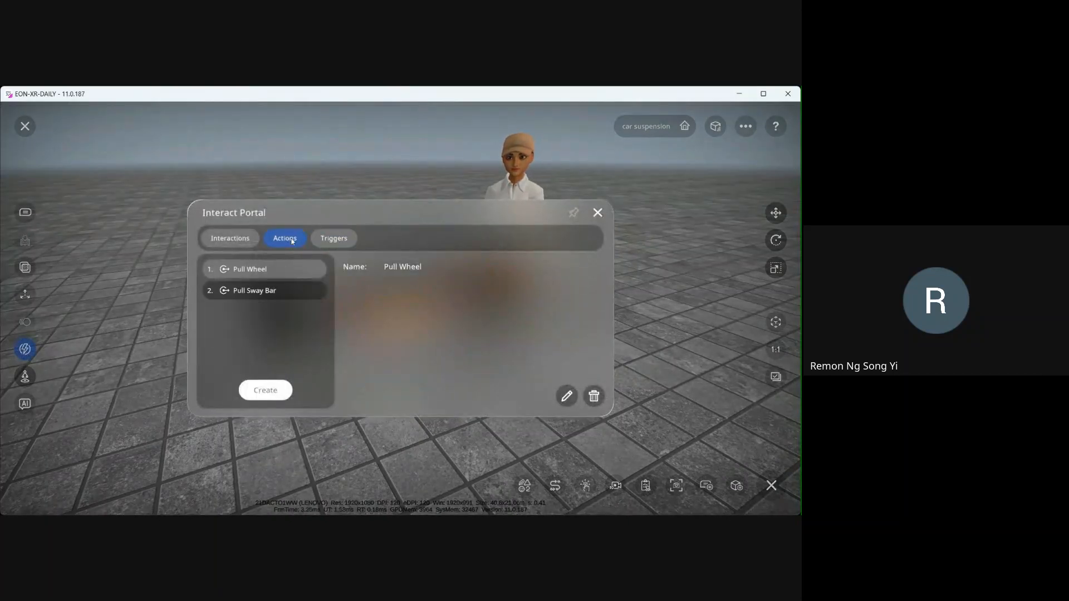
{"action": "left_click", "coordinate": [265, 390]}
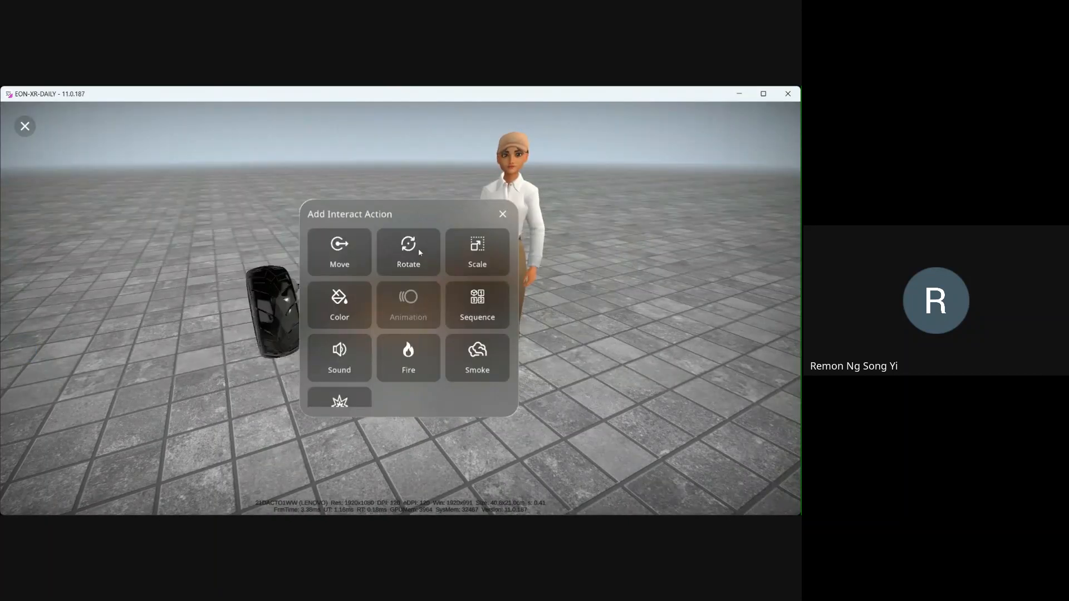
{"action": "left_click", "coordinate": [351, 264]}
{"action": "left_click", "coordinate": [359, 298]}
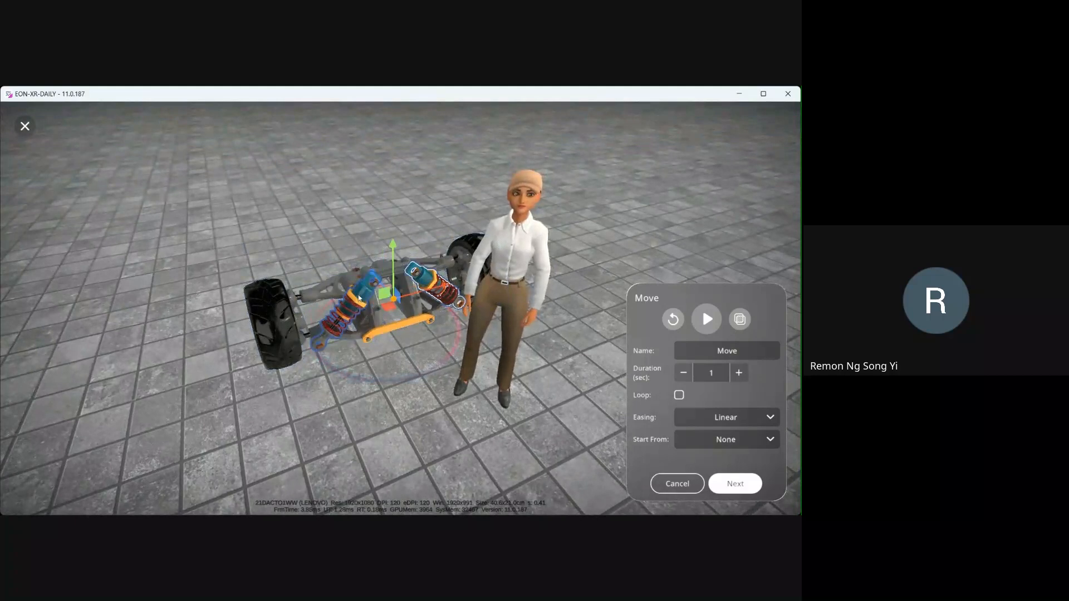
{"action": "left_click_drag", "start_coordinate": [372, 273], "coordinate": [430, 356]}
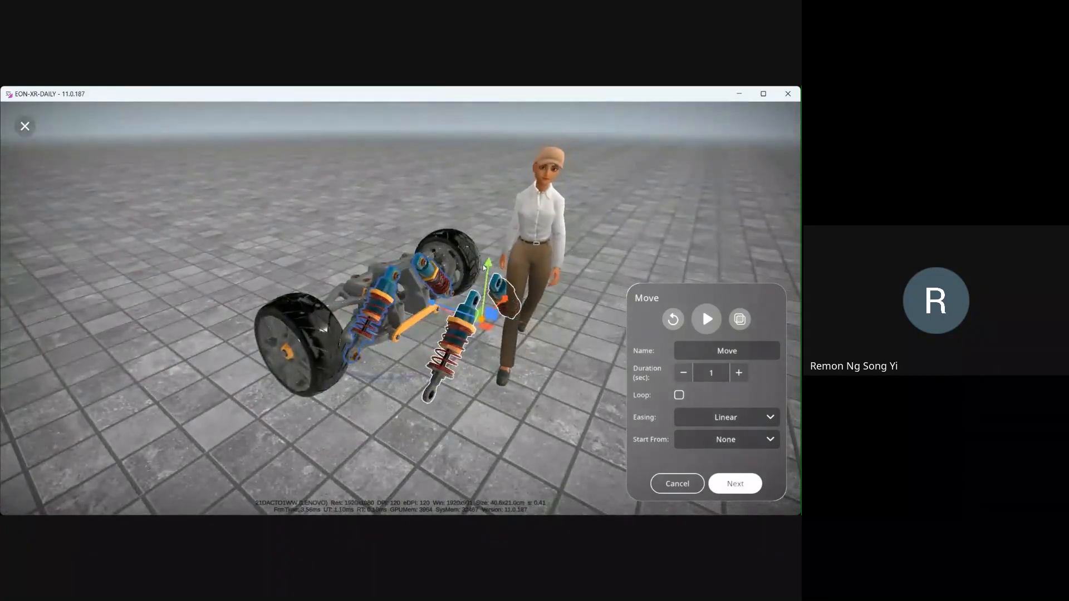
{"action": "left_click_drag", "start_coordinate": [486, 270], "coordinate": [469, 235]}
{"action": "left_click_drag", "start_coordinate": [437, 271], "coordinate": [416, 266]}
- Preview the shock absorber move action, stop it, and play it again
{"action": "left_click", "coordinate": [706, 317]}
{"action": "left_click_drag", "start_coordinate": [432, 339], "coordinate": [524, 294]}
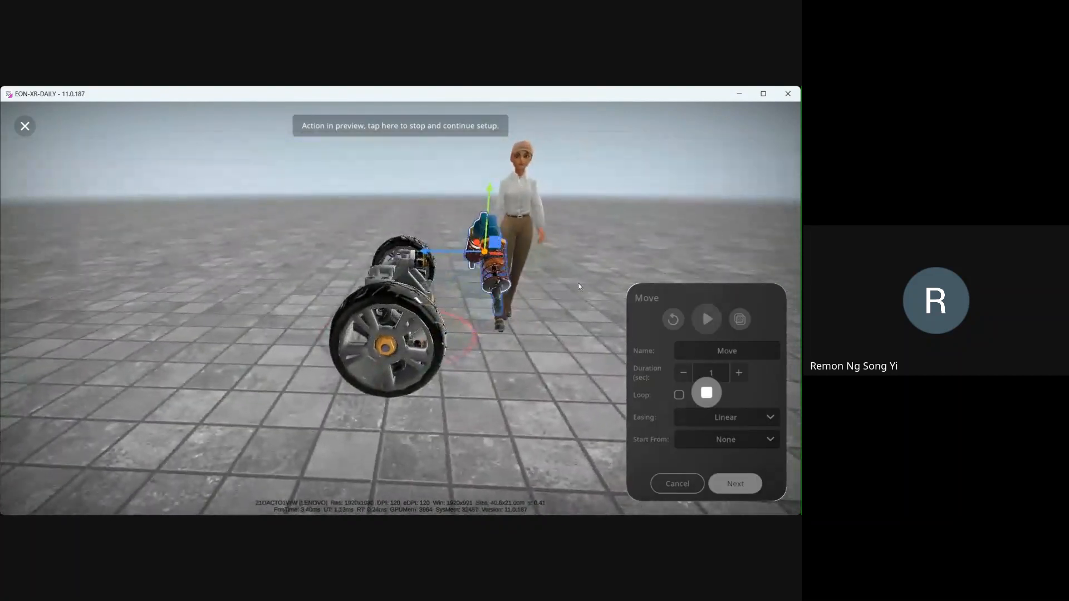
{"action": "left_click", "coordinate": [712, 393]}
{"action": "left_click", "coordinate": [708, 318]}
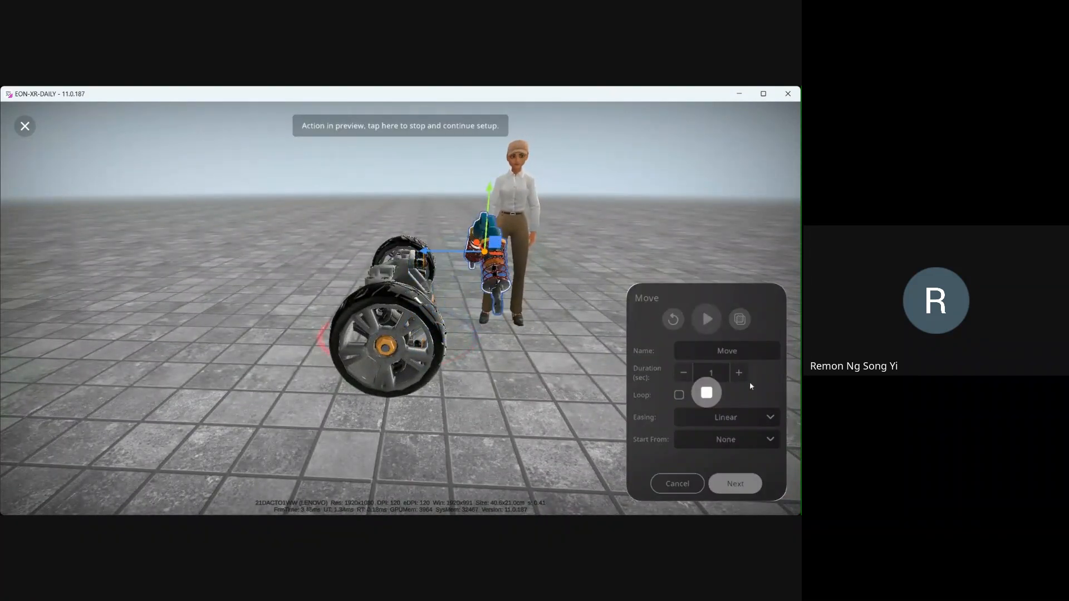
- Name the move action Lift Shock Absorber, confirm it, and close the Interact Portal
{"action": "left_click", "coordinate": [737, 350]}
{"action": "type", "text": "Lift"}
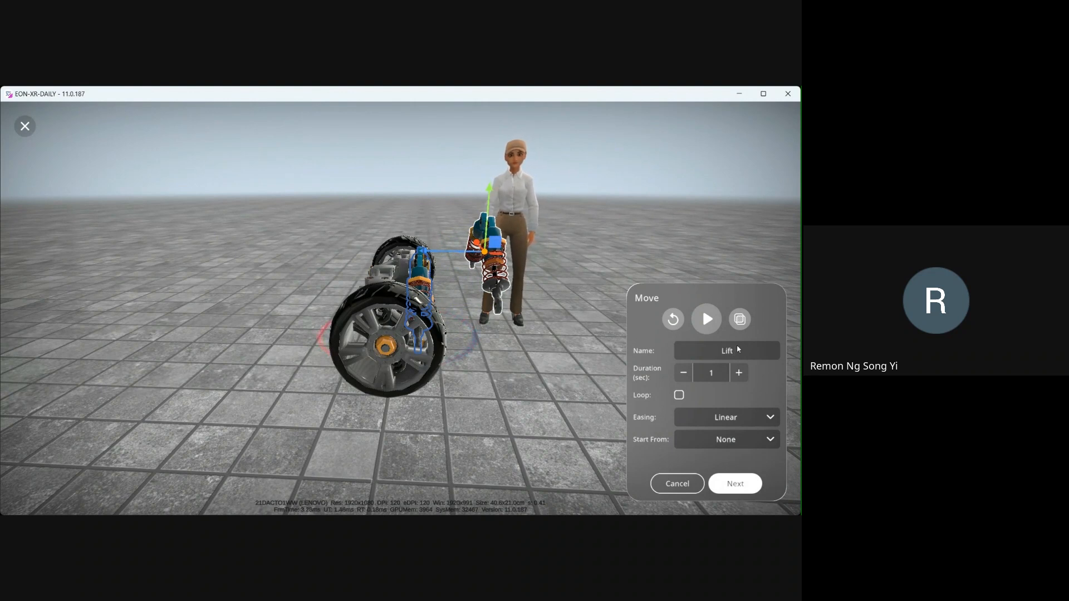
{"action": "type", "text": " U"}
{"action": "key", "text": "BackSpace"}
{"action": "type", "text": "Shock"}
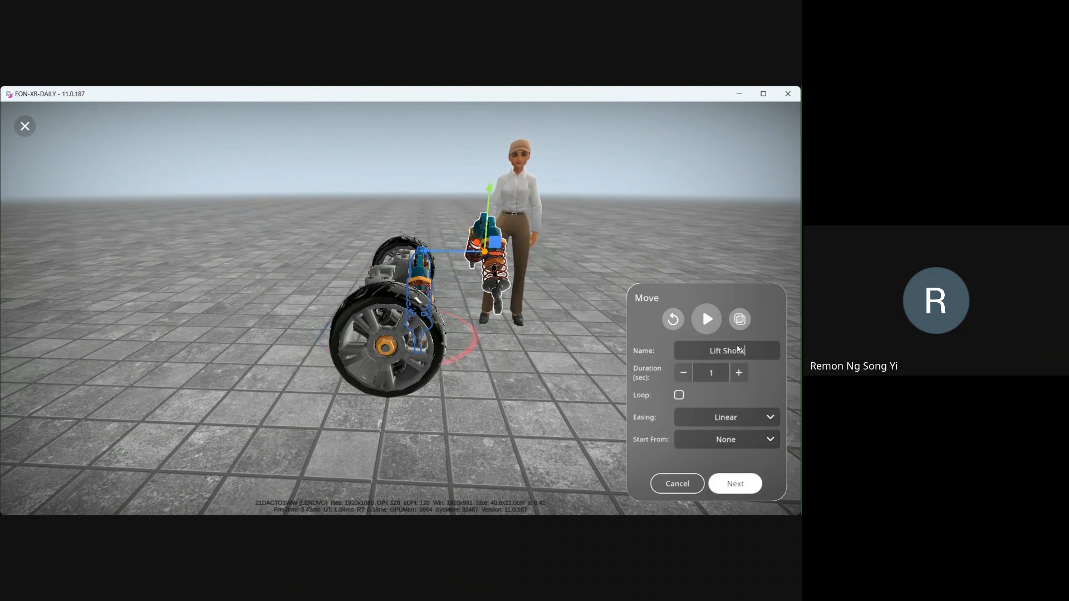
{"action": "type", "text": " Absor"}
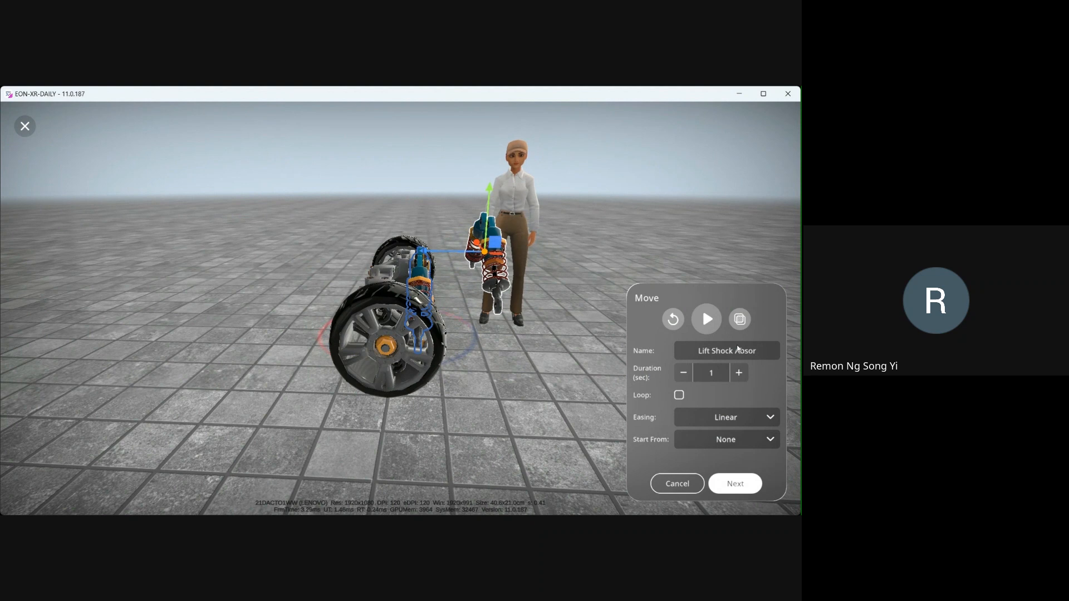
{"action": "type", "text": "ber"}
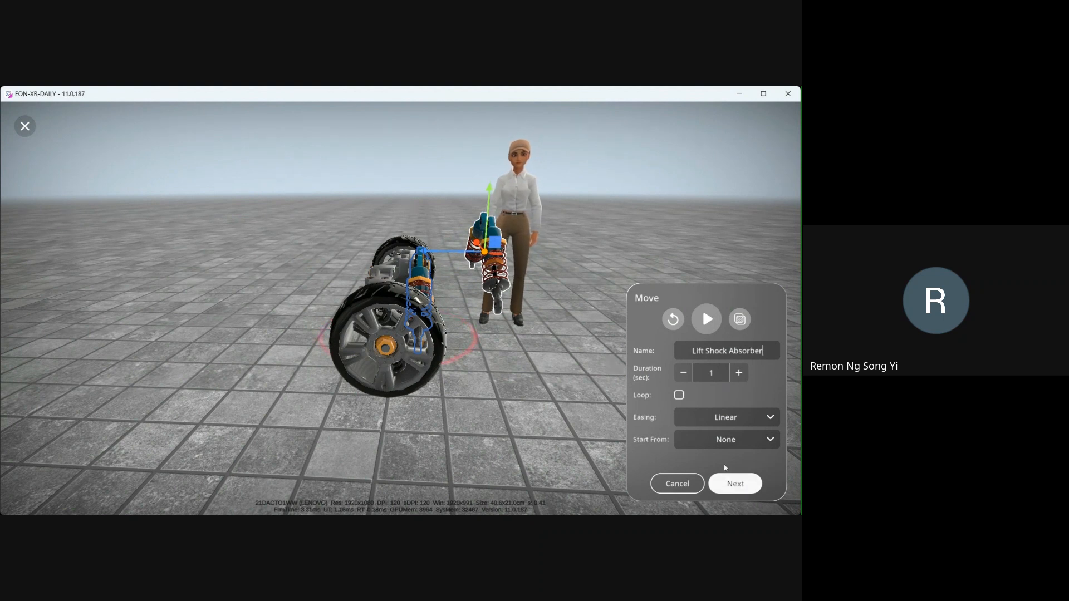
{"action": "left_click", "coordinate": [736, 485]}
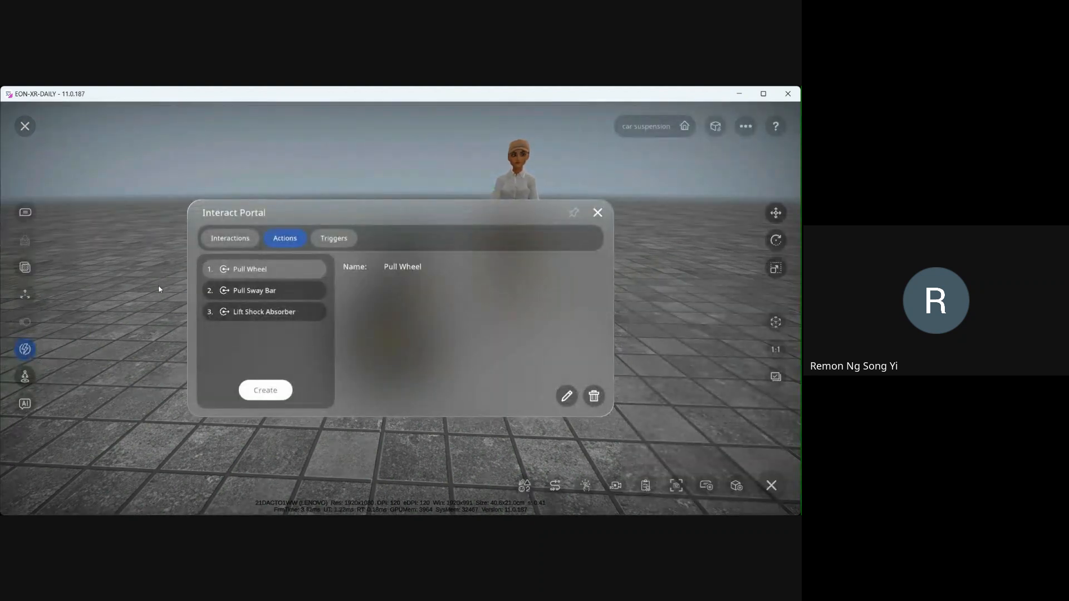
{"action": "left_click", "coordinate": [336, 240]}
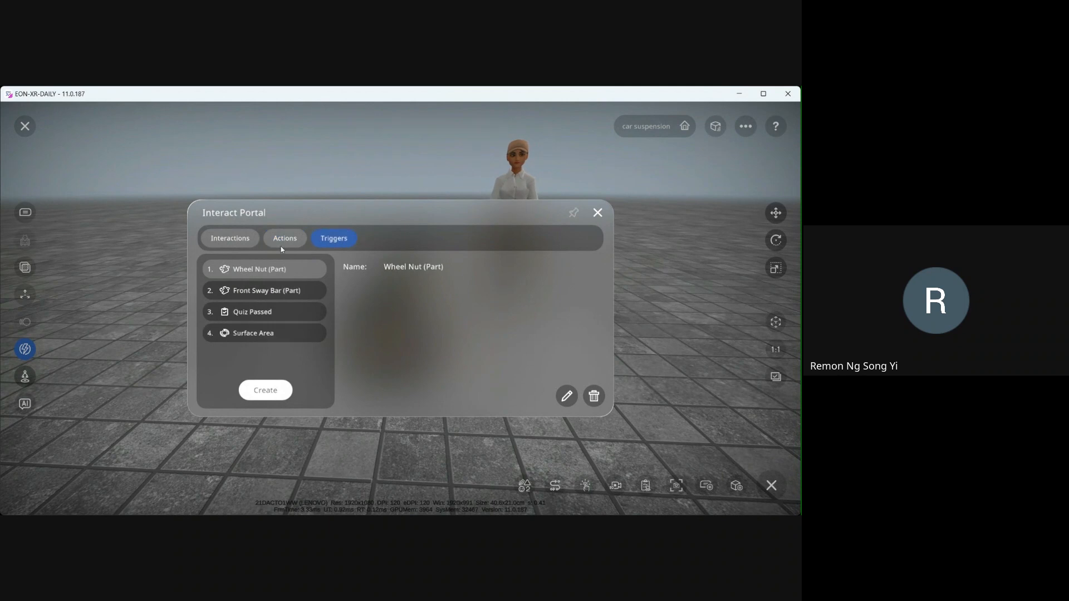
{"action": "left_click", "coordinate": [600, 212]}
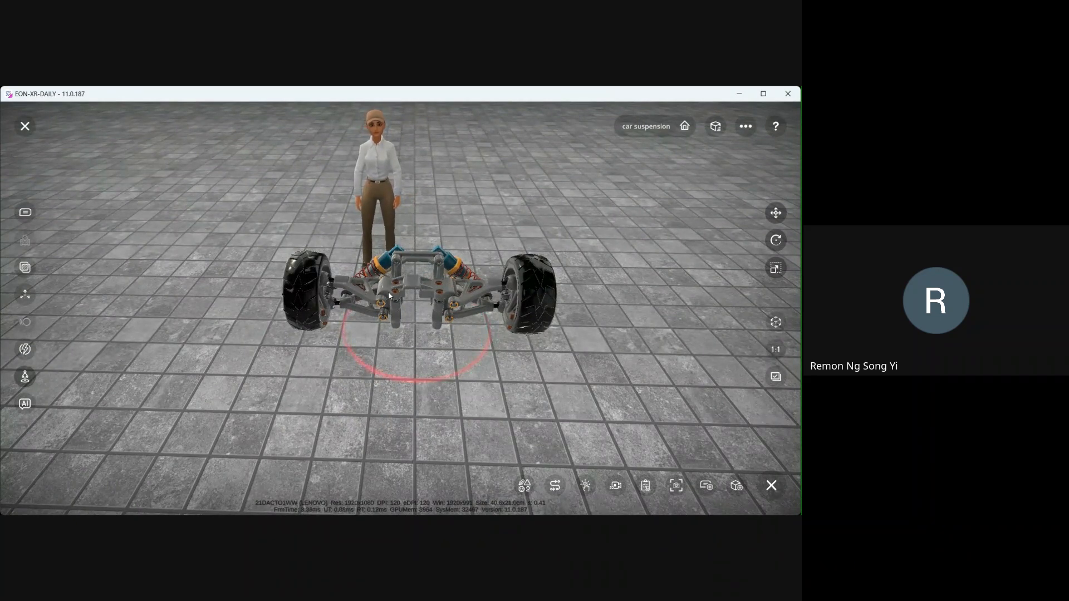
- Create a new Move action and select the central bracket kit on the axle
{"action": "left_click", "coordinate": [25, 349]}
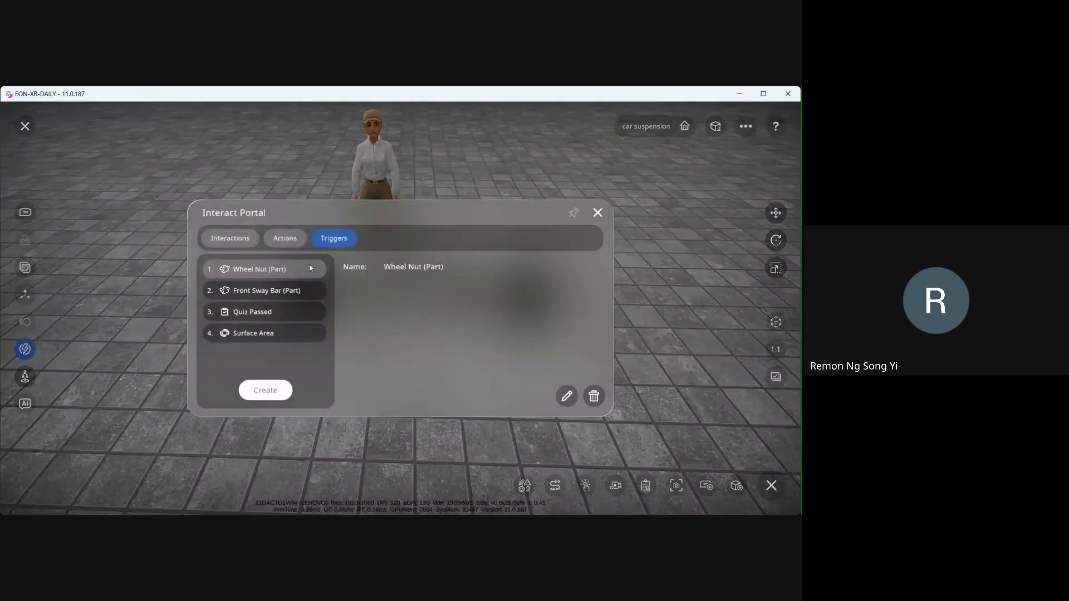
{"action": "left_click", "coordinate": [291, 247]}
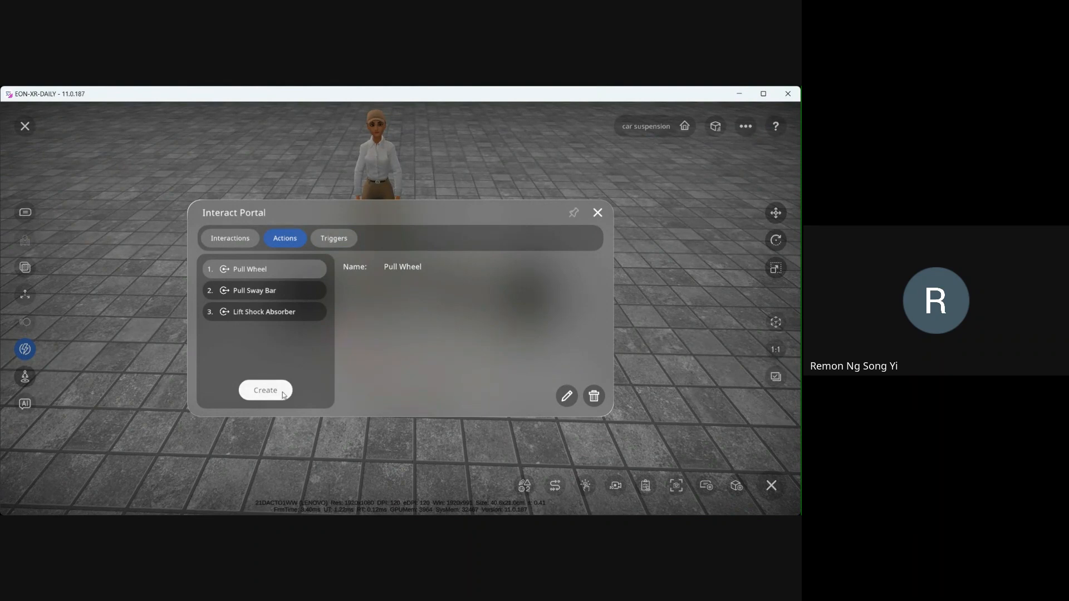
{"action": "left_click", "coordinate": [265, 390]}
{"action": "left_click", "coordinate": [340, 249]}
{"action": "left_click_drag", "start_coordinate": [436, 372], "coordinate": [403, 375]}
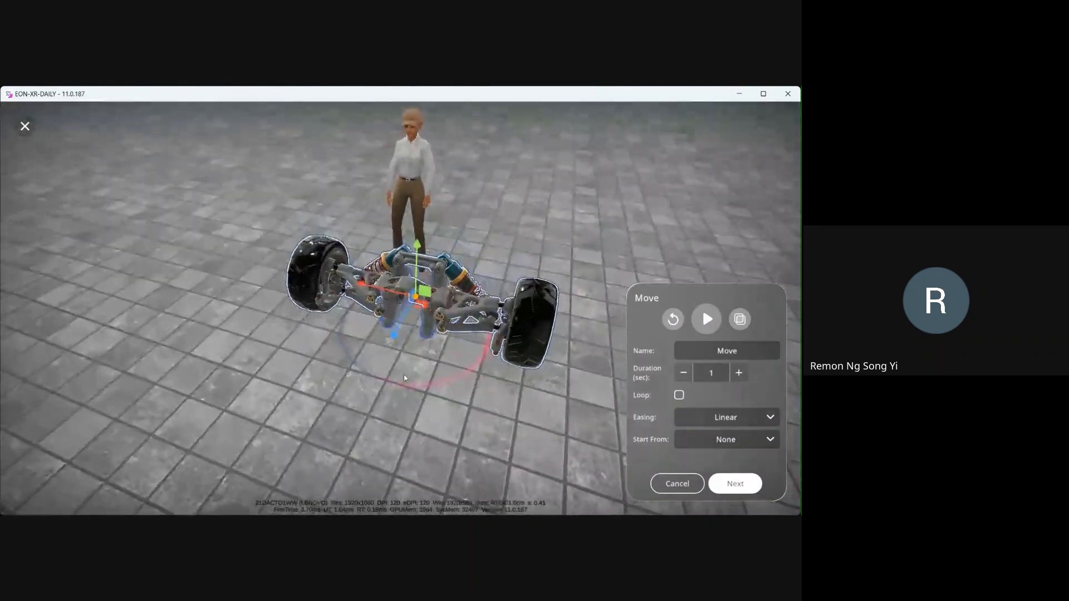
{"action": "scroll", "coordinate": [507, 352], "scroll_direction": "up", "scroll_amount": 6}
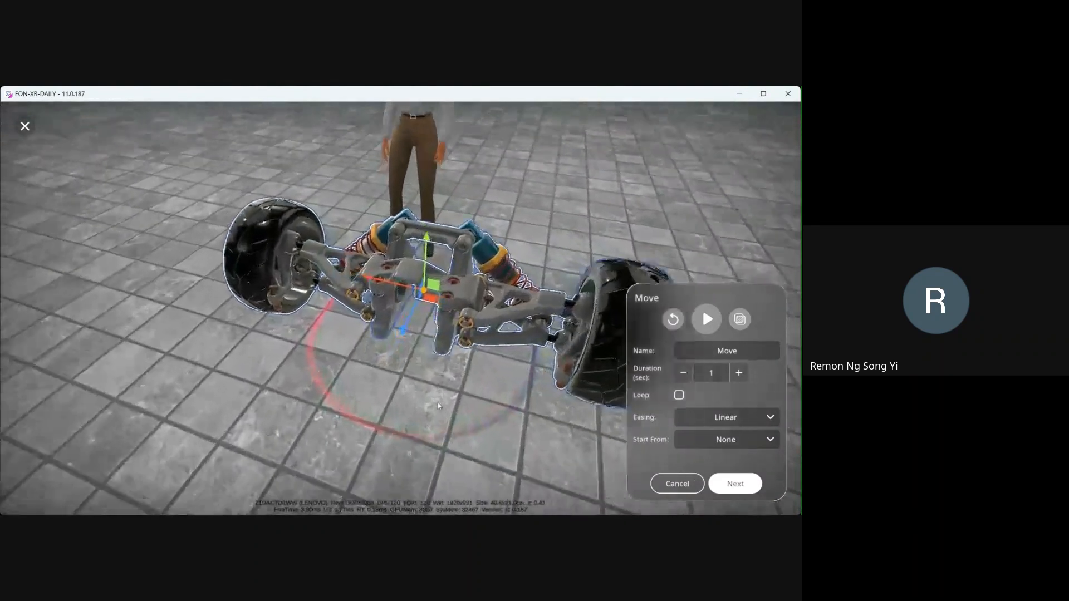
{"action": "left_click", "coordinate": [486, 296]}
{"action": "left_click_drag", "start_coordinate": [481, 305], "coordinate": [434, 338]}
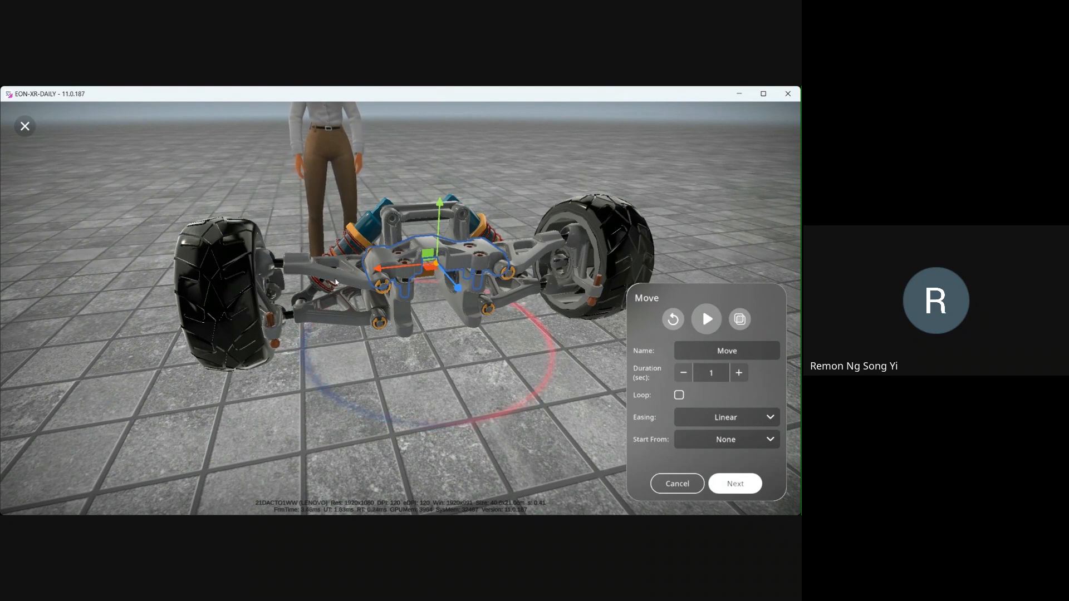
{"action": "left_click", "coordinate": [357, 279]}
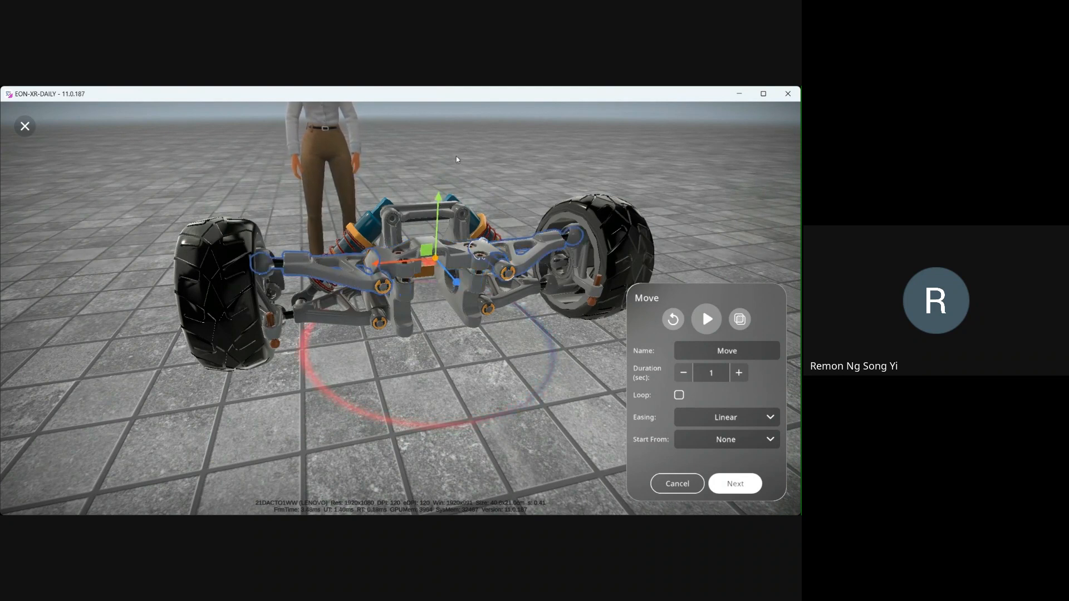
{"action": "left_click_drag", "start_coordinate": [456, 181], "coordinate": [446, 317]}
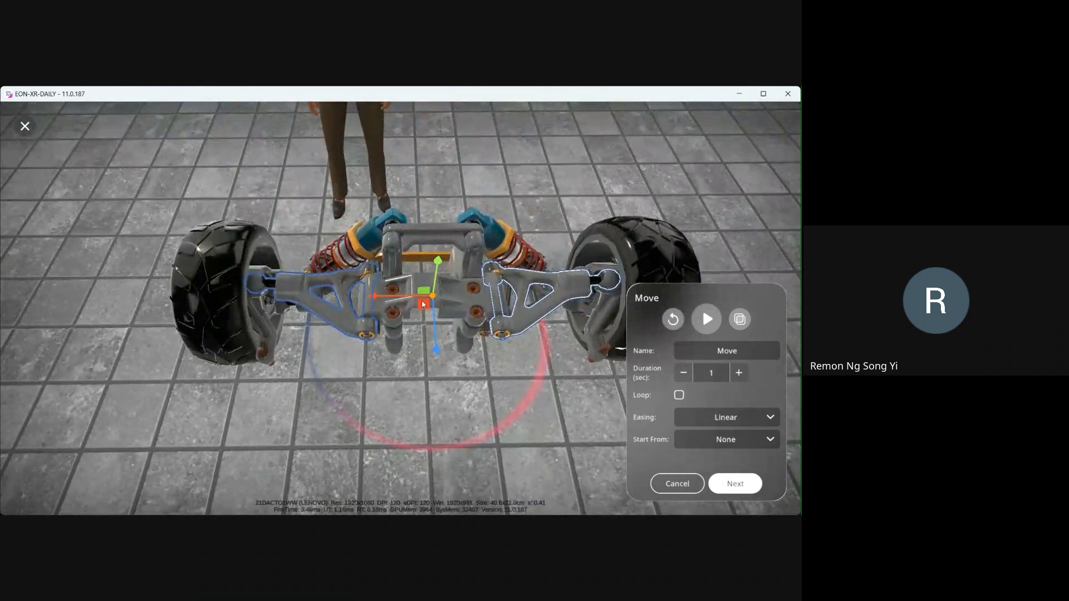
{"action": "left_click_drag", "start_coordinate": [486, 395], "coordinate": [497, 362]}
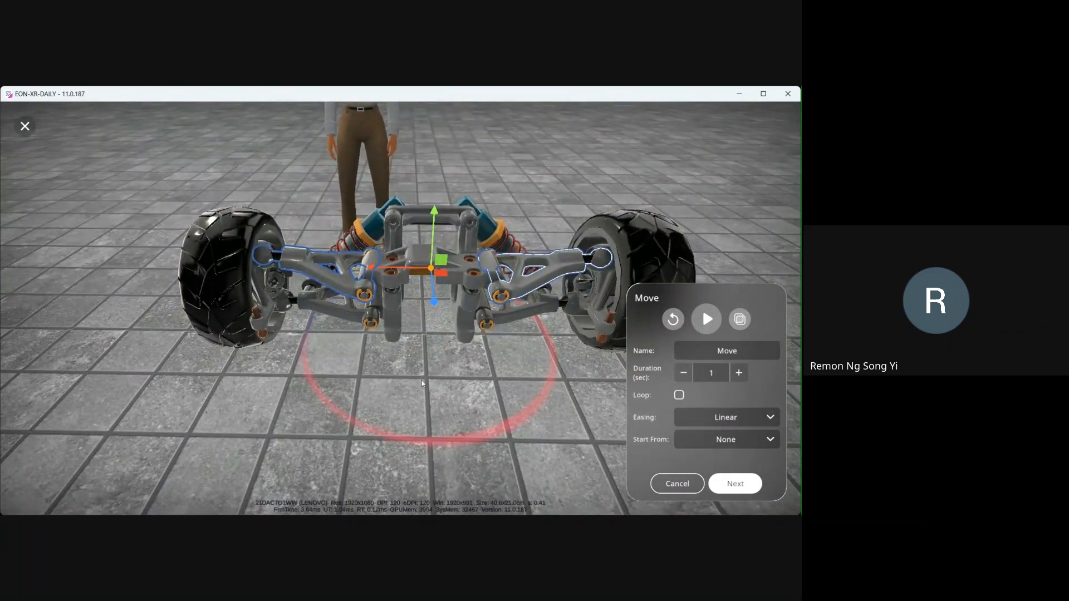
{"action": "left_click_drag", "start_coordinate": [422, 383], "coordinate": [428, 335]}
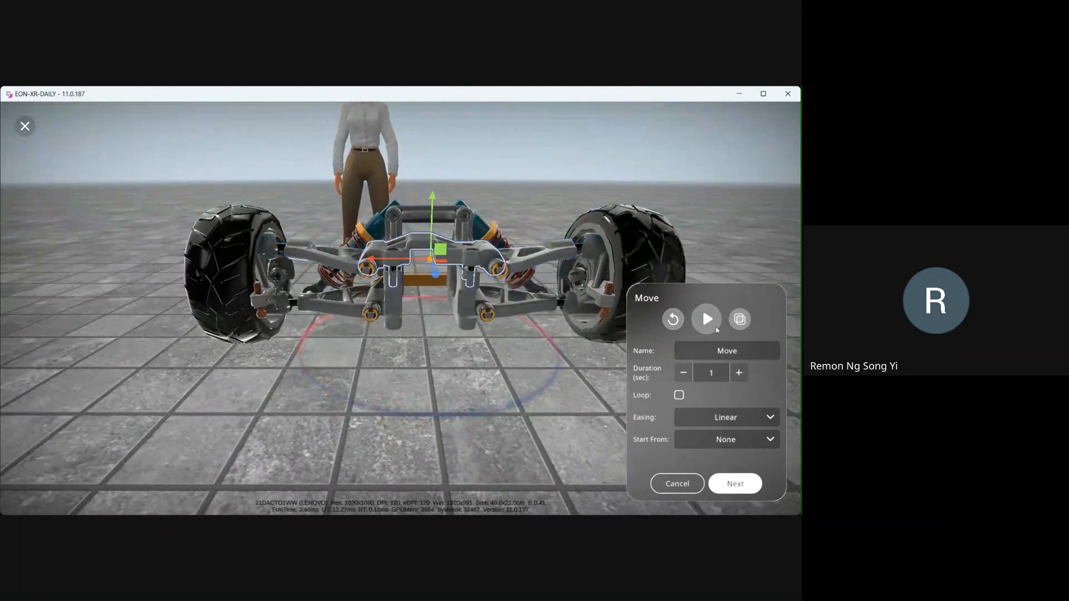
- Name the move action Lift Bracket Kit
{"action": "left_click", "coordinate": [755, 352]}
{"action": "type", "text": "Brack"}
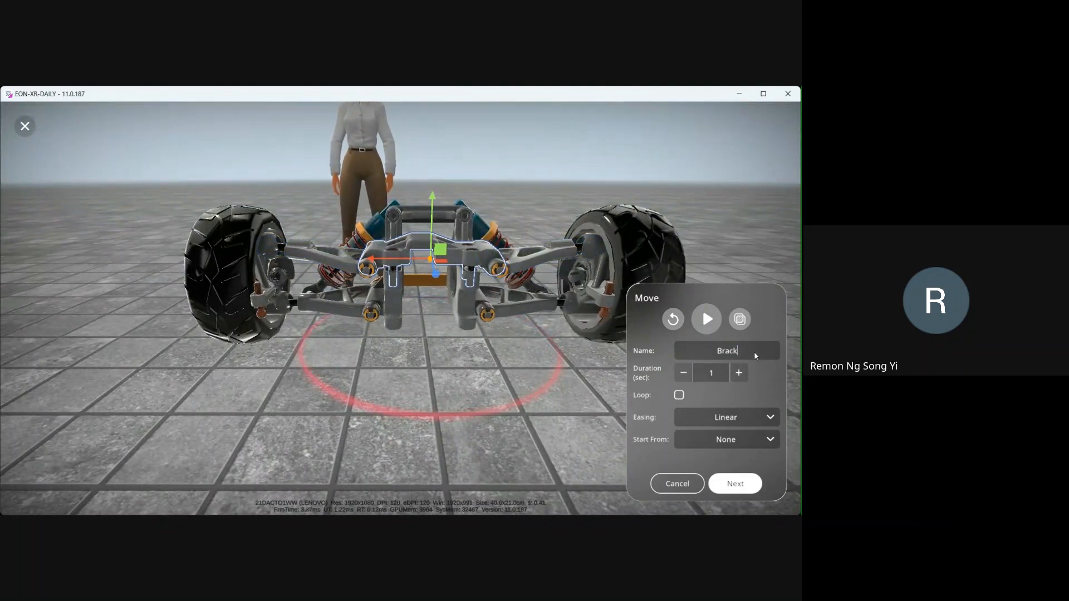
{"action": "type", "text": "et Kit"}
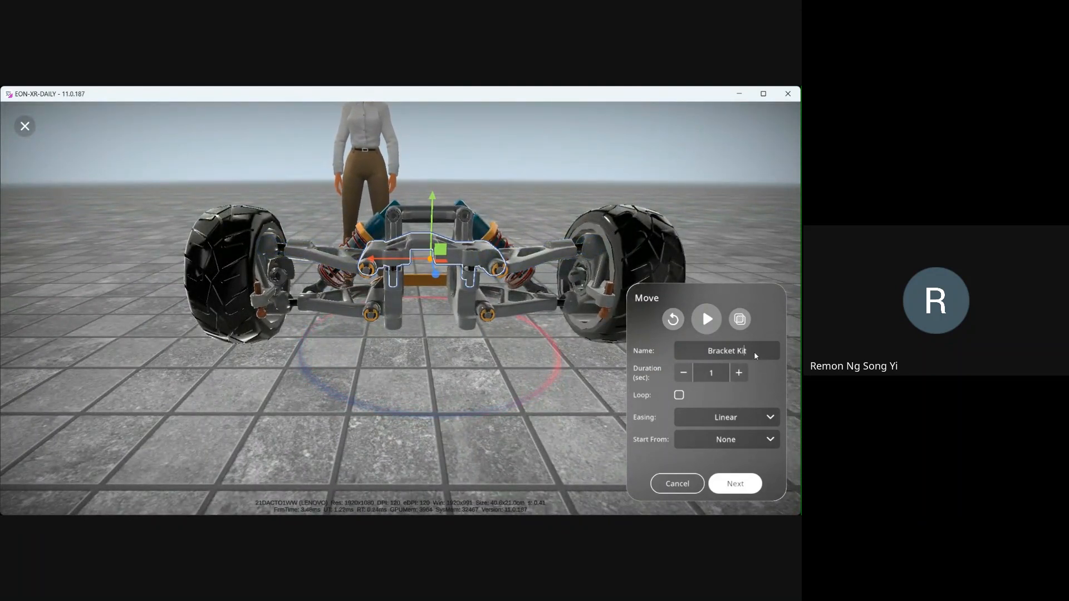
{"action": "key", "text": "Home"}
{"action": "type", "text": "Lift"}
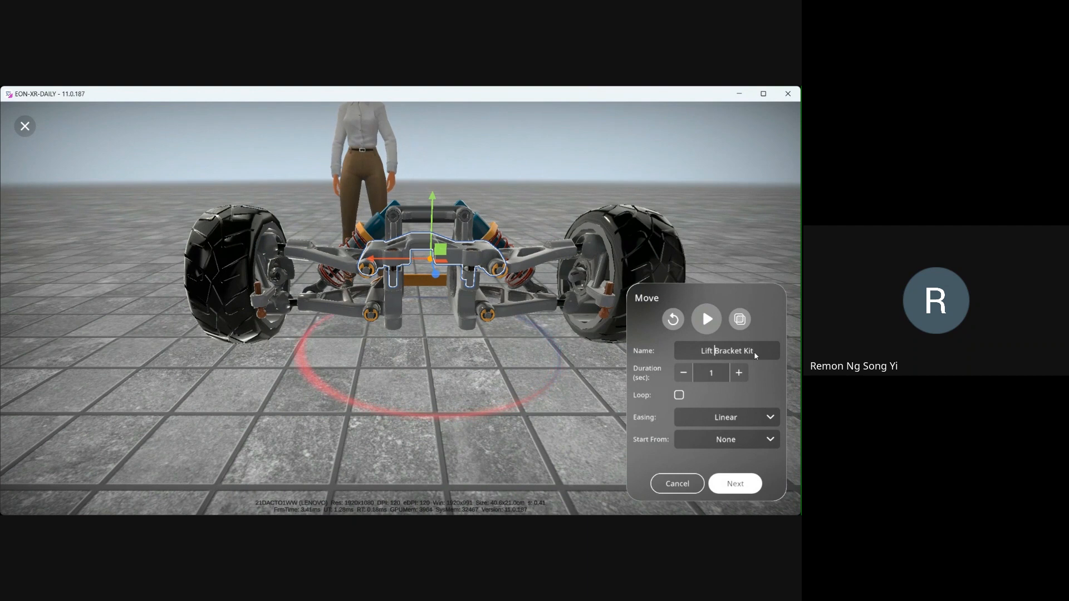
- Drag the bracket kit straight up above the axle and preview the movement
{"action": "scroll", "coordinate": [445, 214], "scroll_direction": "down", "scroll_amount": 1}
{"action": "left_click_drag", "start_coordinate": [428, 203], "coordinate": [428, 93]}
{"action": "left_click_drag", "start_coordinate": [542, 168], "coordinate": [542, 165]}
{"action": "right_click_drag", "start_coordinate": [460, 111], "coordinate": [448, 148]}
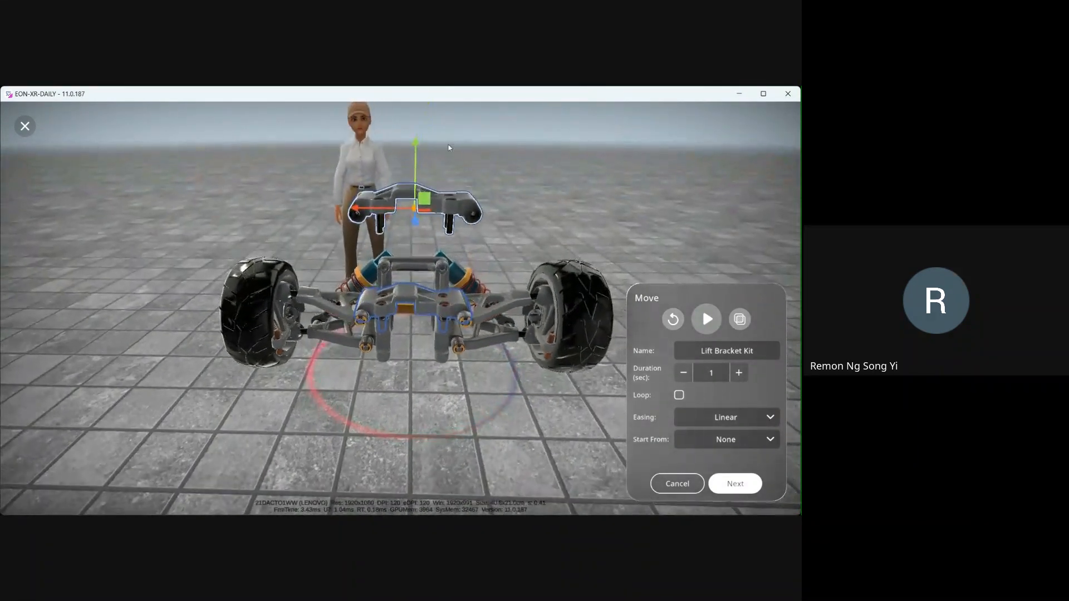
{"action": "left_click", "coordinate": [707, 319]}
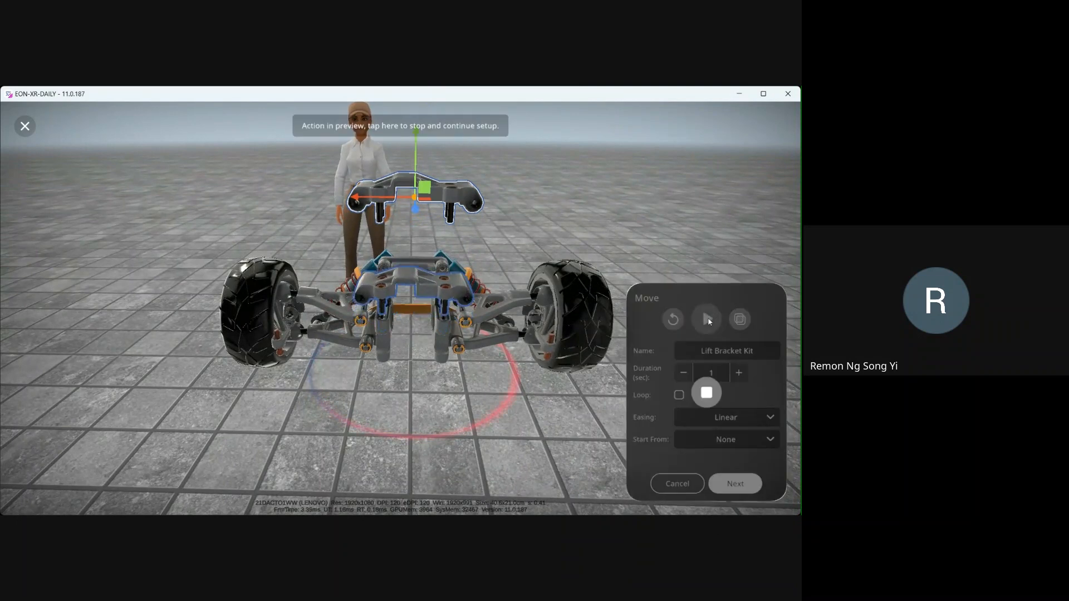
- Stop the preview and confirm the Lift Bracket Kit move action
{"action": "left_click_drag", "start_coordinate": [606, 181], "coordinate": [613, 164]}
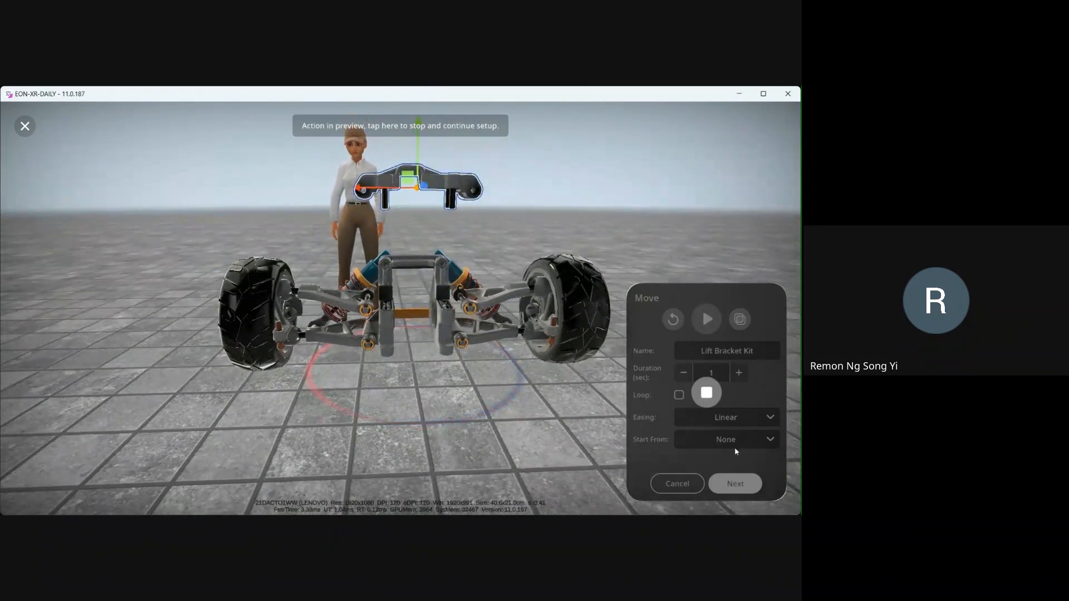
{"action": "left_click", "coordinate": [735, 483]}
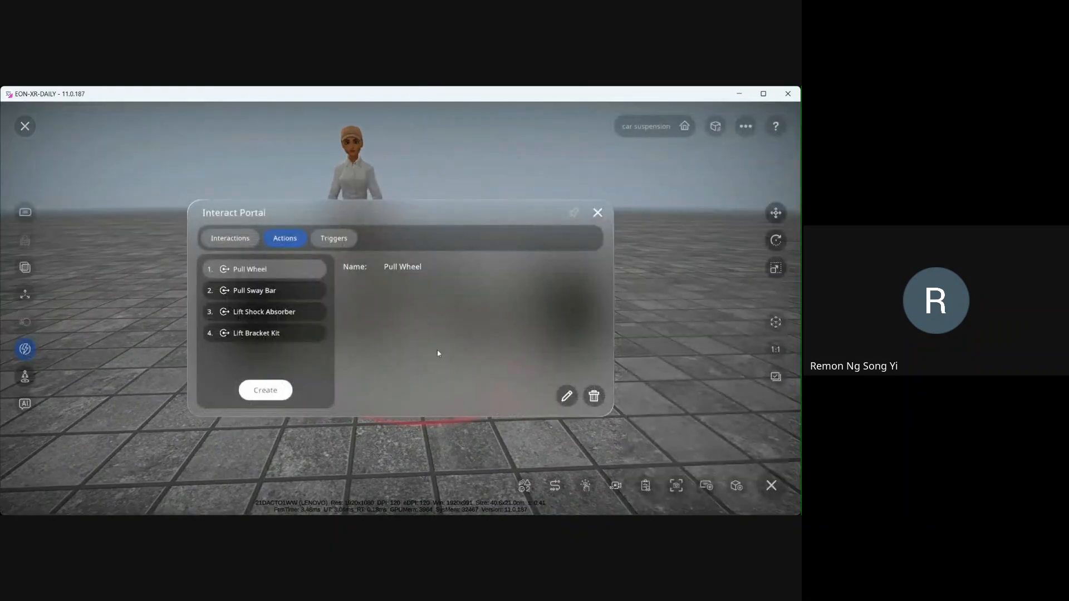
- Create a new Move action and select the upper control arms on both sides of the suspension
{"action": "left_click", "coordinate": [265, 390]}
{"action": "left_click", "coordinate": [345, 251]}
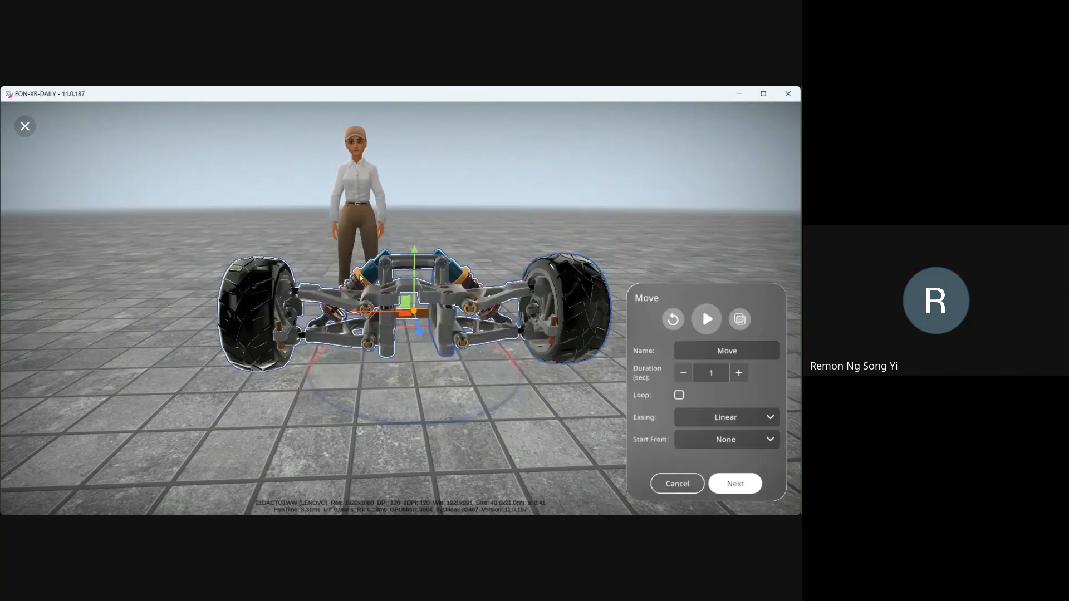
{"action": "left_click", "coordinate": [341, 301]}
{"action": "mouse_move", "coordinate": [359, 374]}
{"action": "left_mouse_down"}
{"action": "mouse_move", "coordinate": [373, 419]}
{"action": "mouse_move", "coordinate": [364, 330]}
{"action": "mouse_move", "coordinate": [368, 365]}
{"action": "left_mouse_up"}
{"action": "left_click_drag", "start_coordinate": [479, 178], "coordinate": [479, 229]}
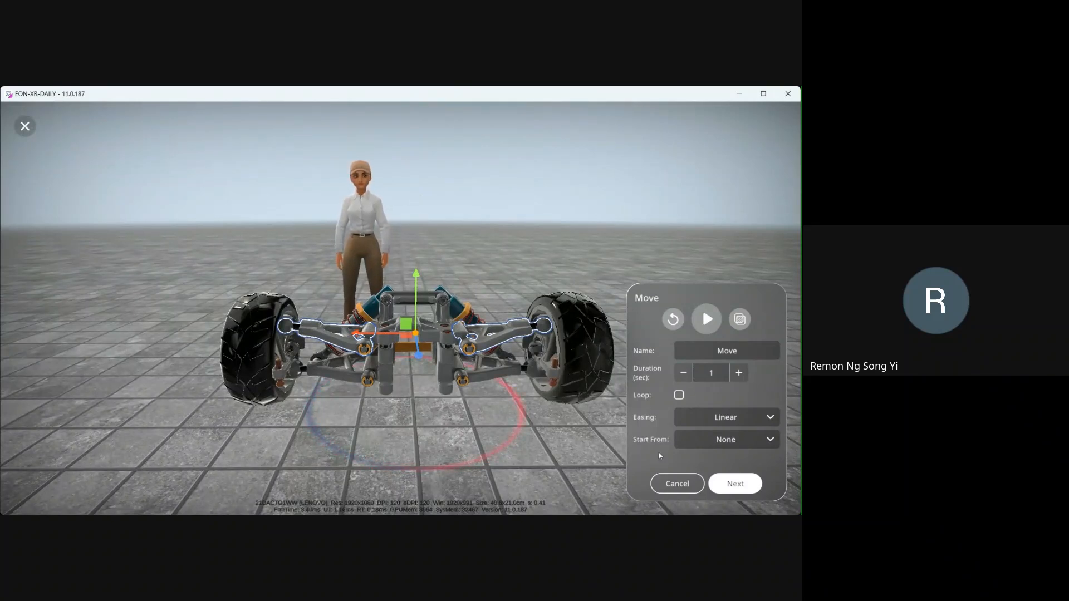
- Set the move action's Start From option to Lift Bracket Kit
{"action": "left_click", "coordinate": [743, 443]}
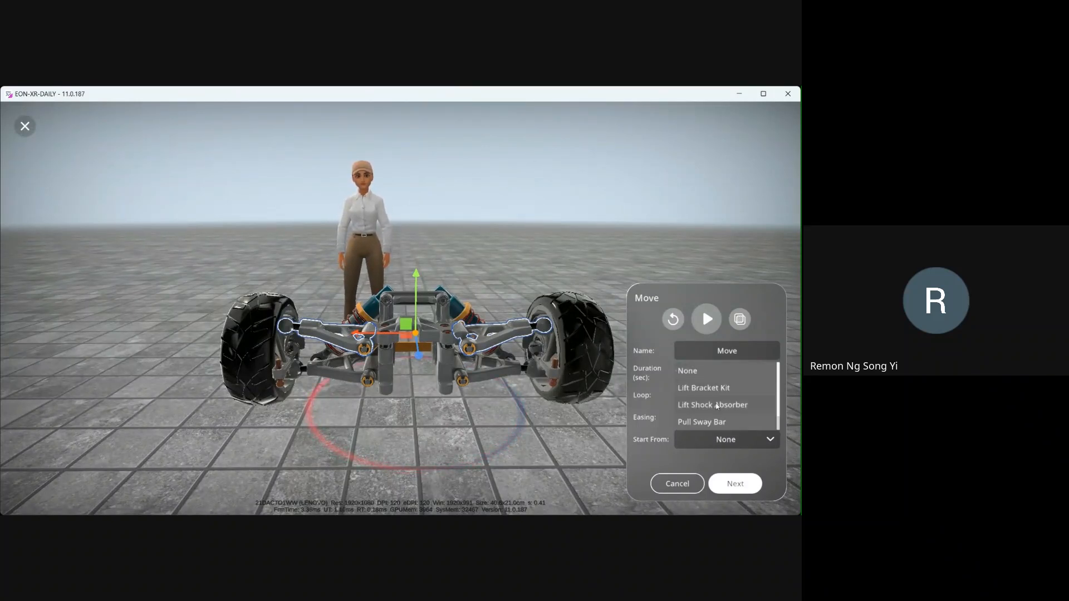
{"action": "scroll", "coordinate": [720, 412], "scroll_direction": "down", "scroll_amount": 1}
{"action": "scroll", "coordinate": [715, 401], "scroll_direction": "up", "scroll_amount": 1}
{"action": "scroll", "coordinate": [710, 390], "scroll_direction": "down", "scroll_amount": 1}
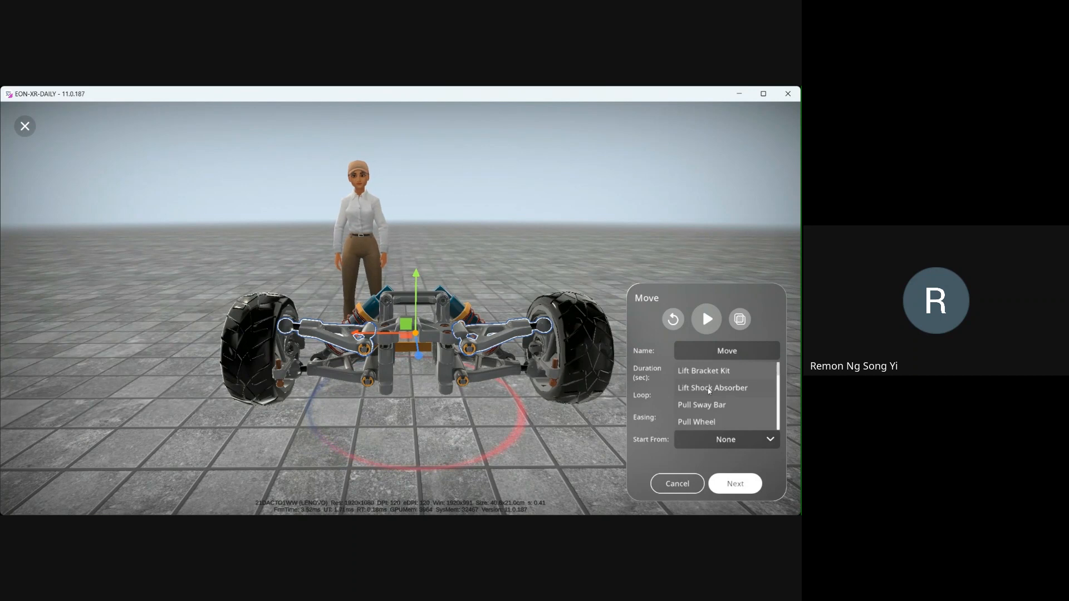
{"action": "scroll", "coordinate": [708, 396], "scroll_direction": "up", "scroll_amount": 1}
{"action": "left_click", "coordinate": [712, 388]}
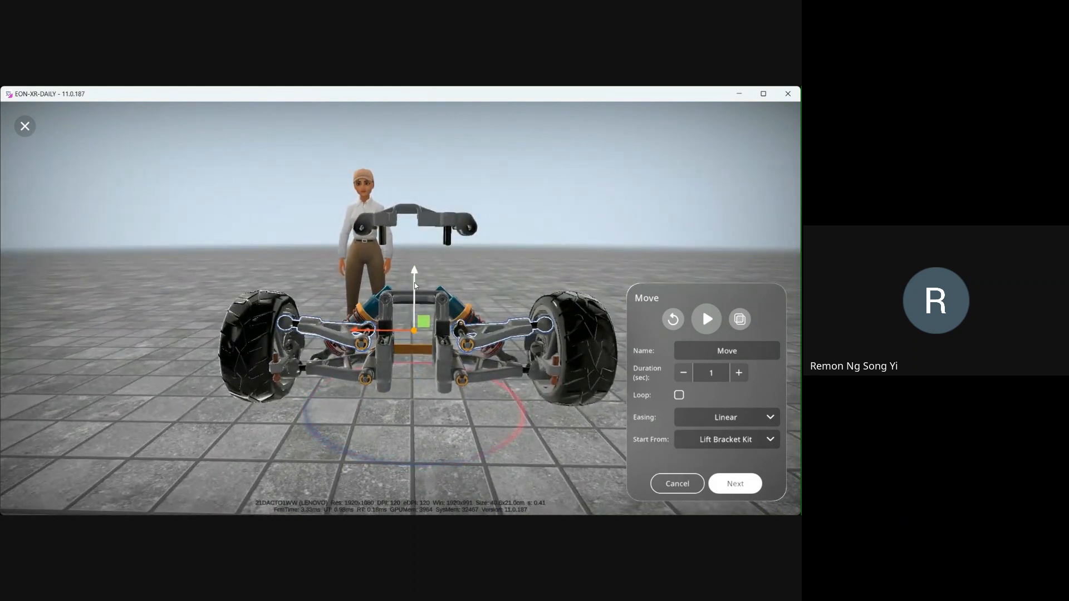
- Drag the upper arms straight up above the axle, level with the lifted bracket kit
{"action": "left_click_drag", "start_coordinate": [415, 286], "coordinate": [429, 167]}
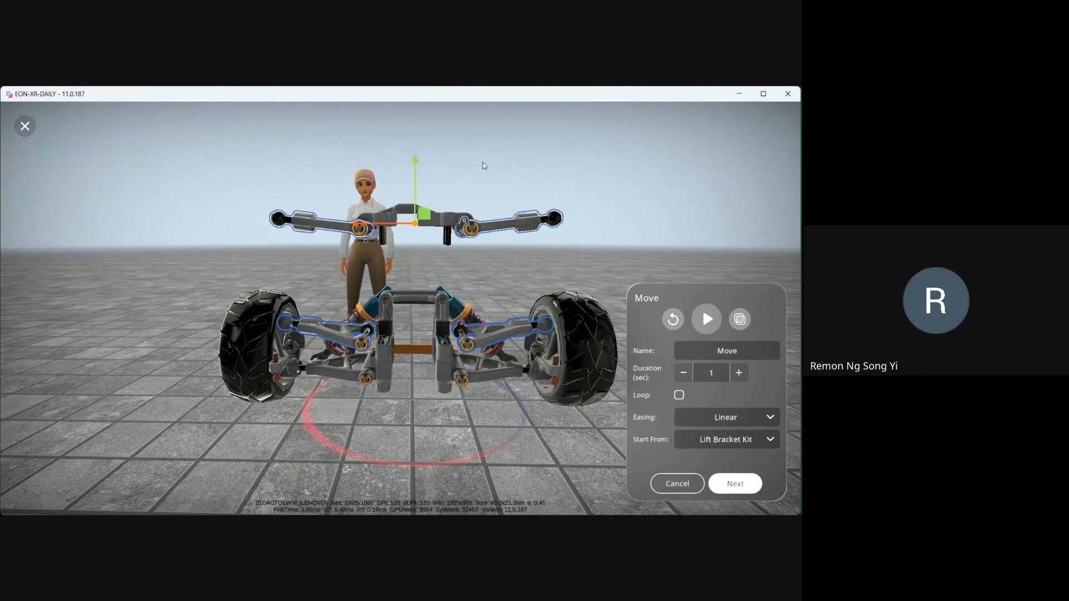
{"action": "left_click_drag", "start_coordinate": [496, 162], "coordinate": [527, 187]}
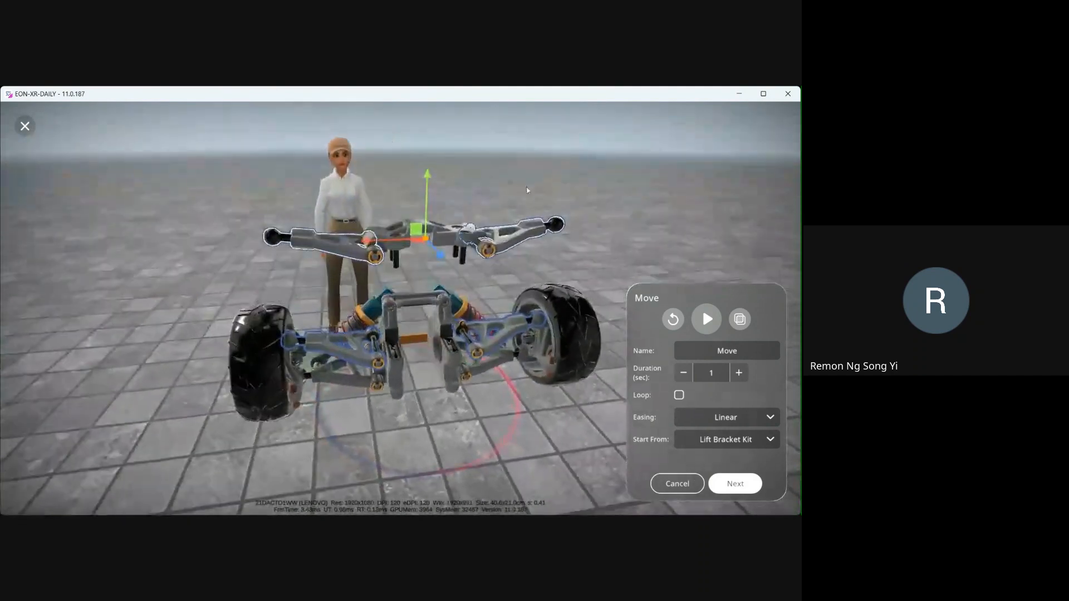
{"action": "scroll", "coordinate": [527, 190], "scroll_direction": "up", "scroll_amount": 3}
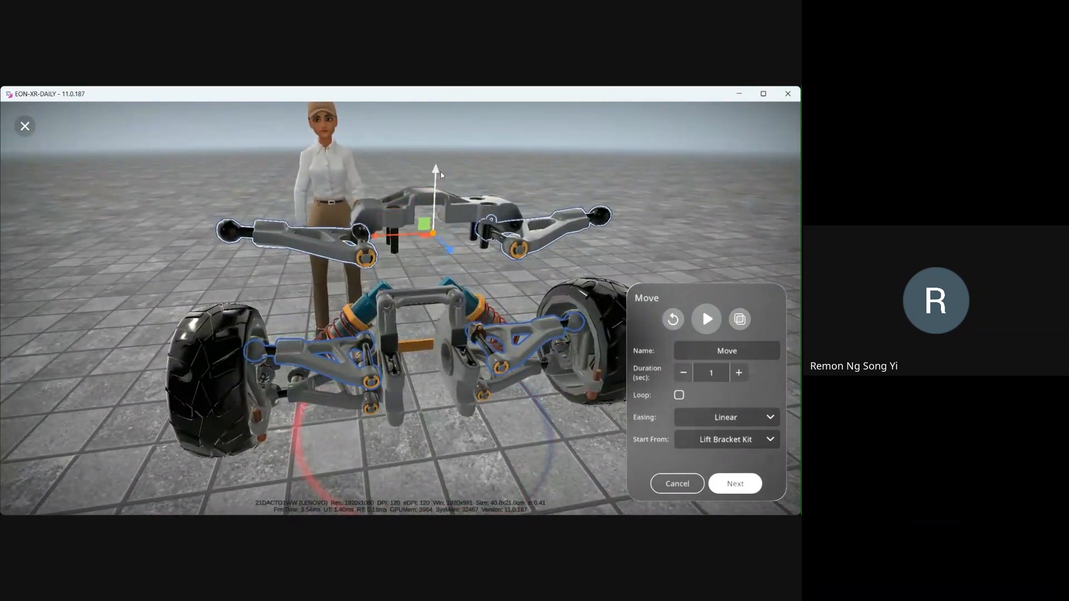
{"action": "left_click_drag", "start_coordinate": [441, 174], "coordinate": [598, 222]}
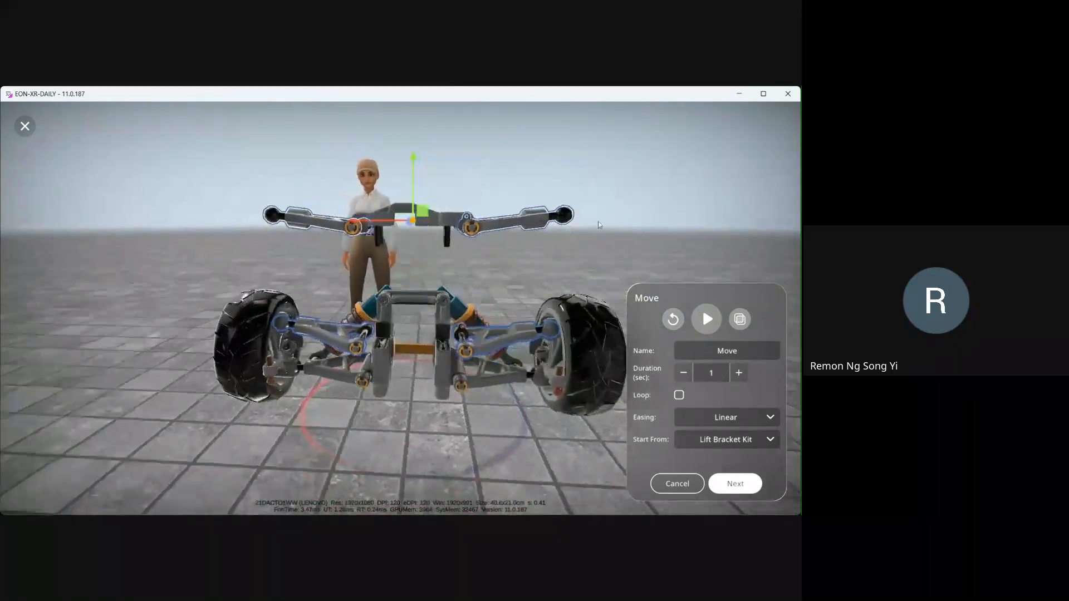
- Name the move action Lift Upper Arms, preview the movement and confirm the action
{"action": "left_click", "coordinate": [738, 356]}
{"action": "type", "text": "Li"}
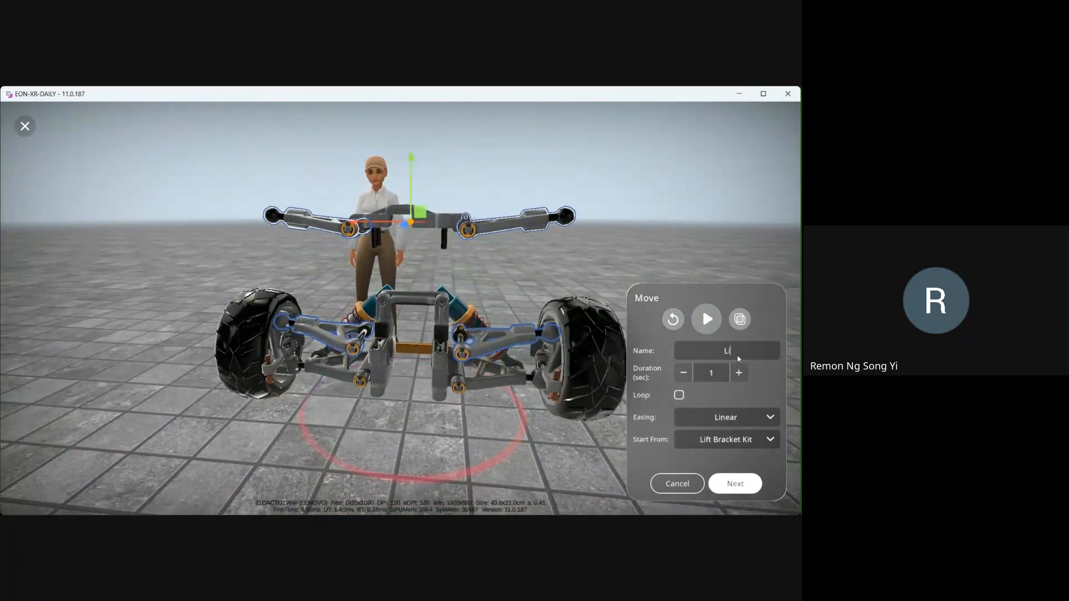
{"action": "type", "text": "ft Upp"}
{"action": "type", "text": "er "}
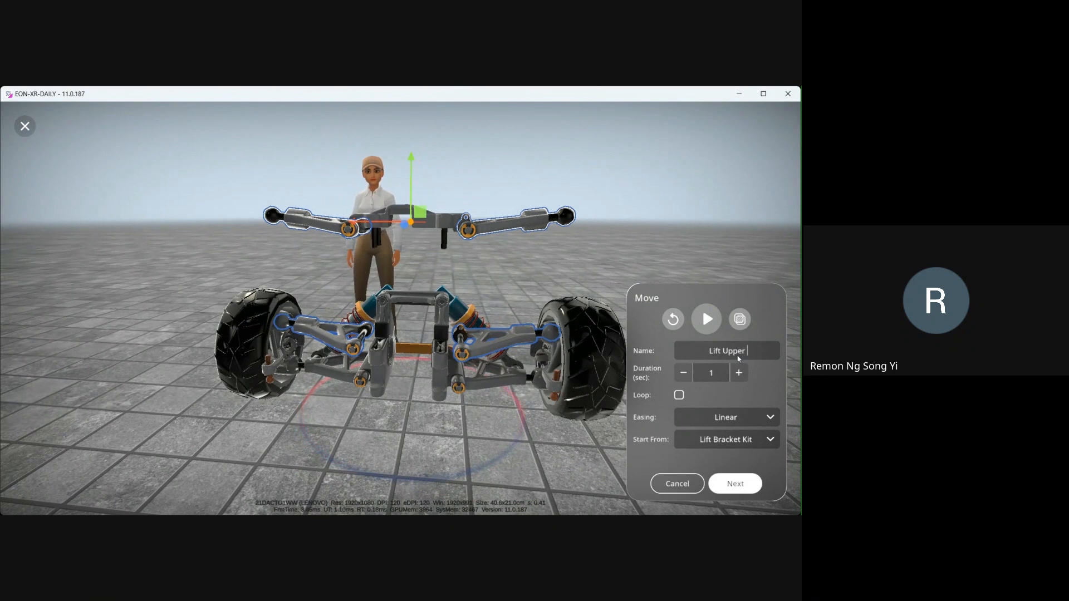
{"action": "type", "text": "Arms"}
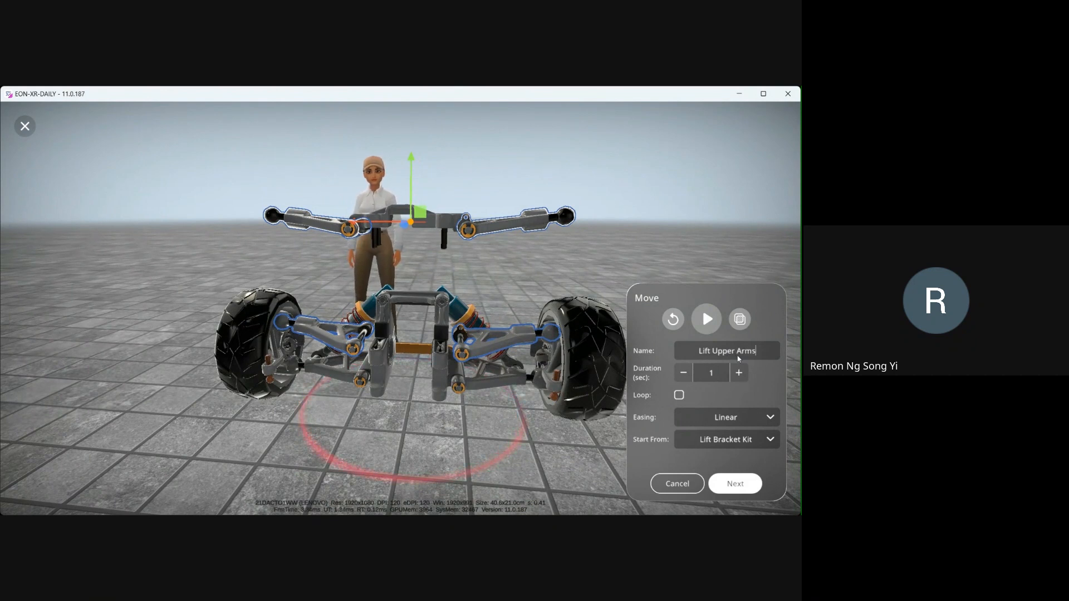
{"action": "left_click", "coordinate": [713, 328]}
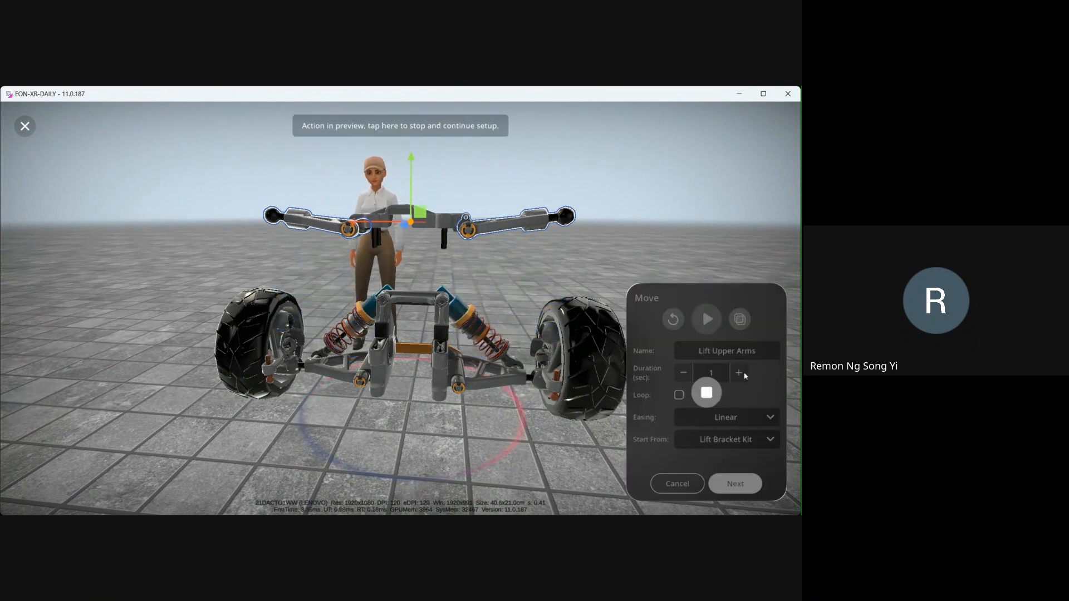
{"action": "left_click", "coordinate": [735, 483]}
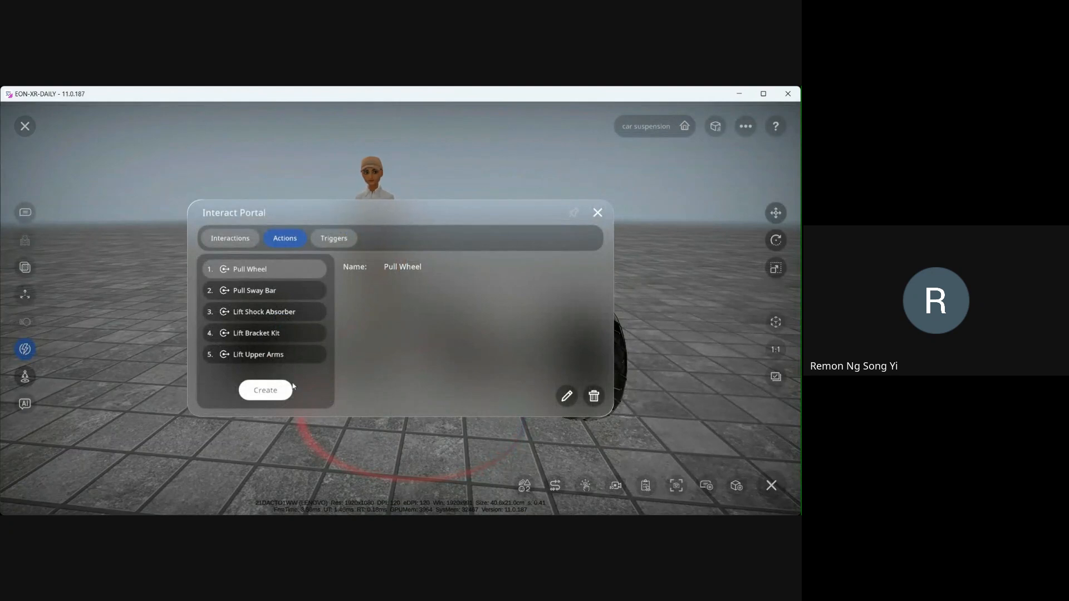
- Review the existing triggers and actions in the Interact Portal before opening the Interactions list
{"action": "left_click", "coordinate": [340, 237]}
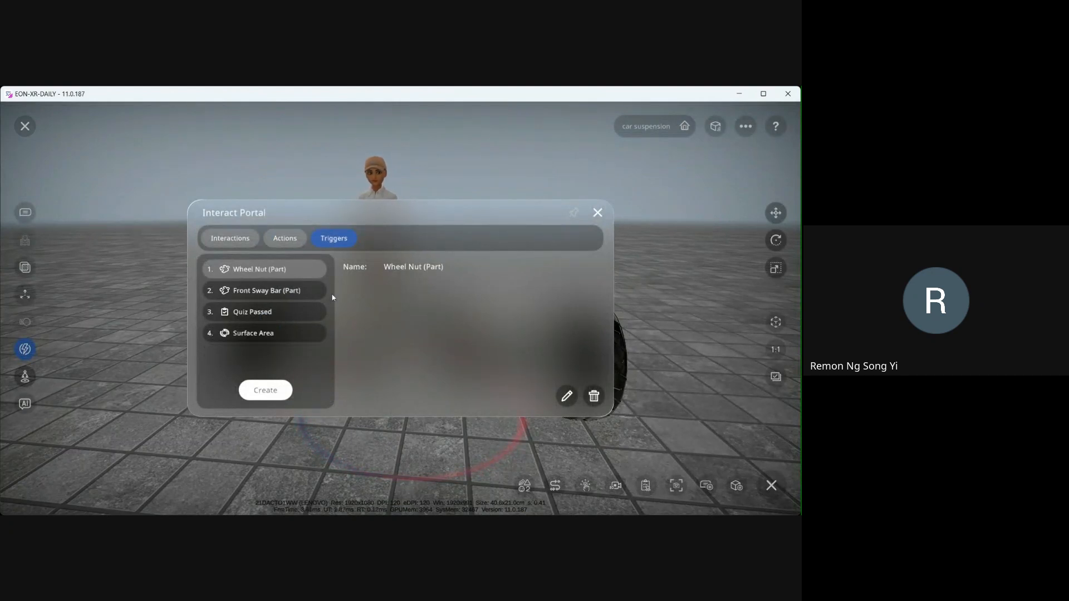
{"action": "left_click", "coordinate": [283, 240]}
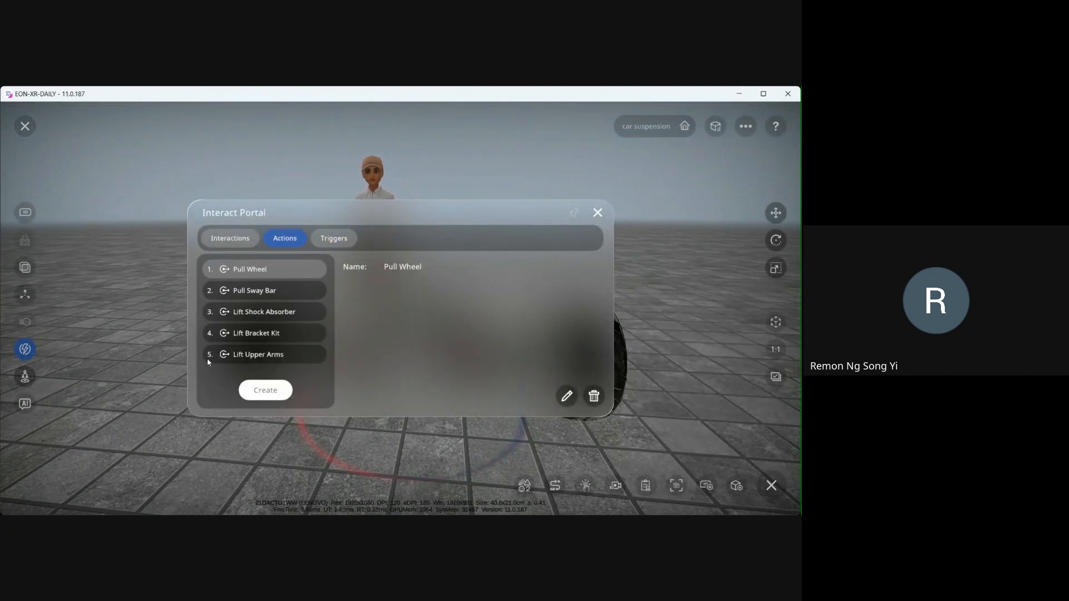
{"action": "left_click", "coordinate": [332, 239]}
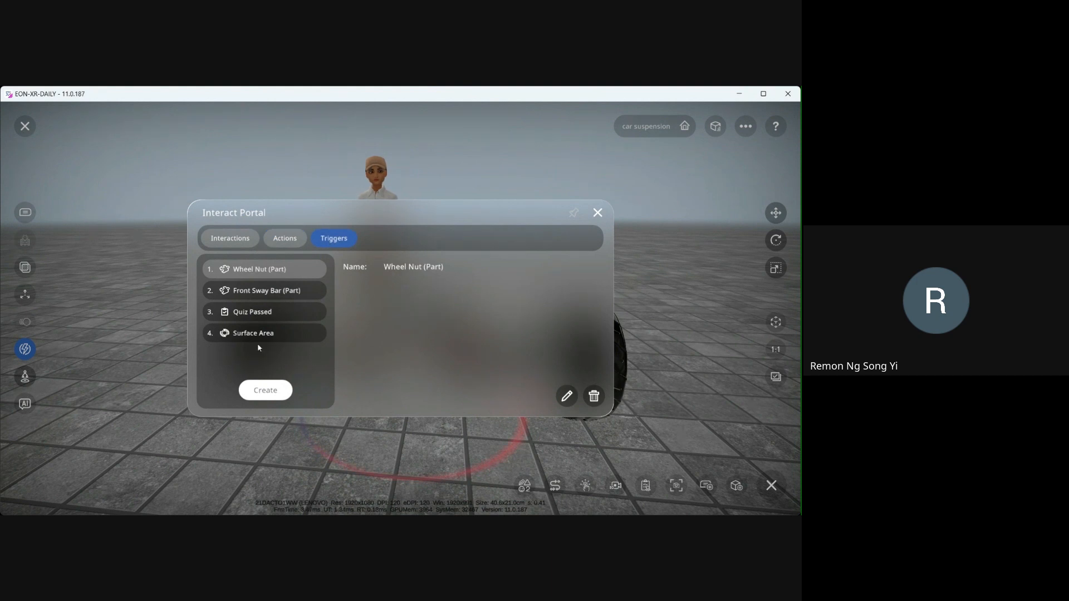
{"action": "left_click", "coordinate": [232, 241]}
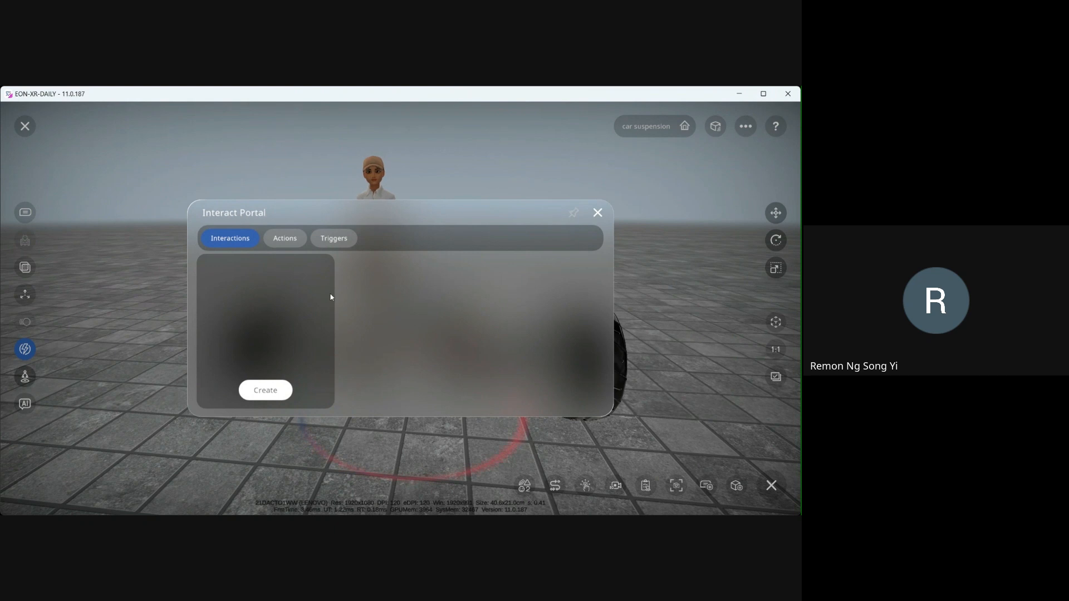
- Create an interaction that runs the Pull Wheel action from the Wheel Nut (Part) trigger and save it
{"action": "left_click", "coordinate": [272, 394]}
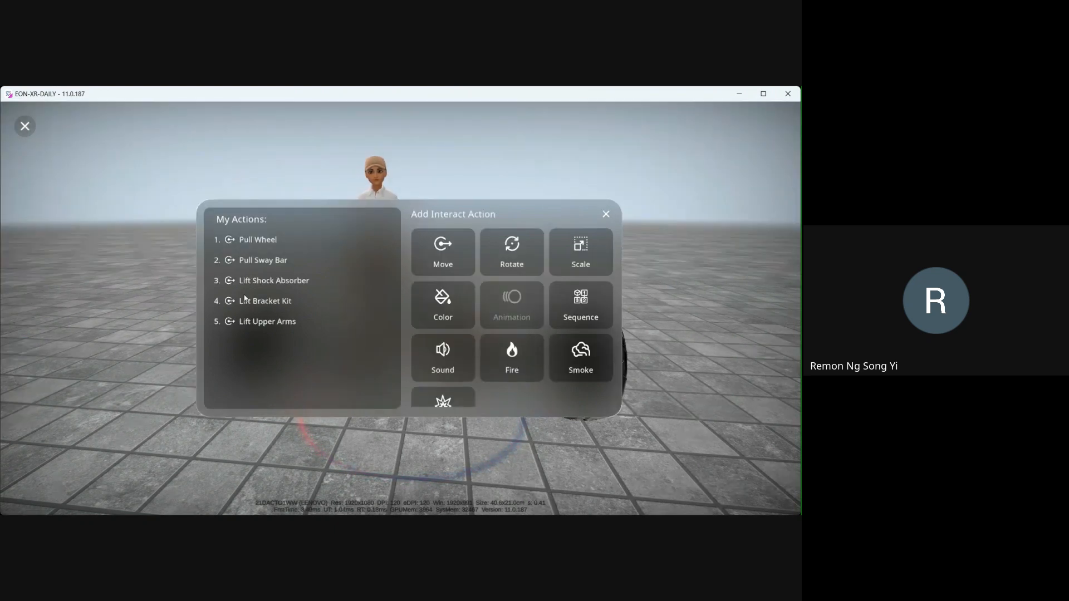
{"action": "left_click", "coordinate": [265, 243]}
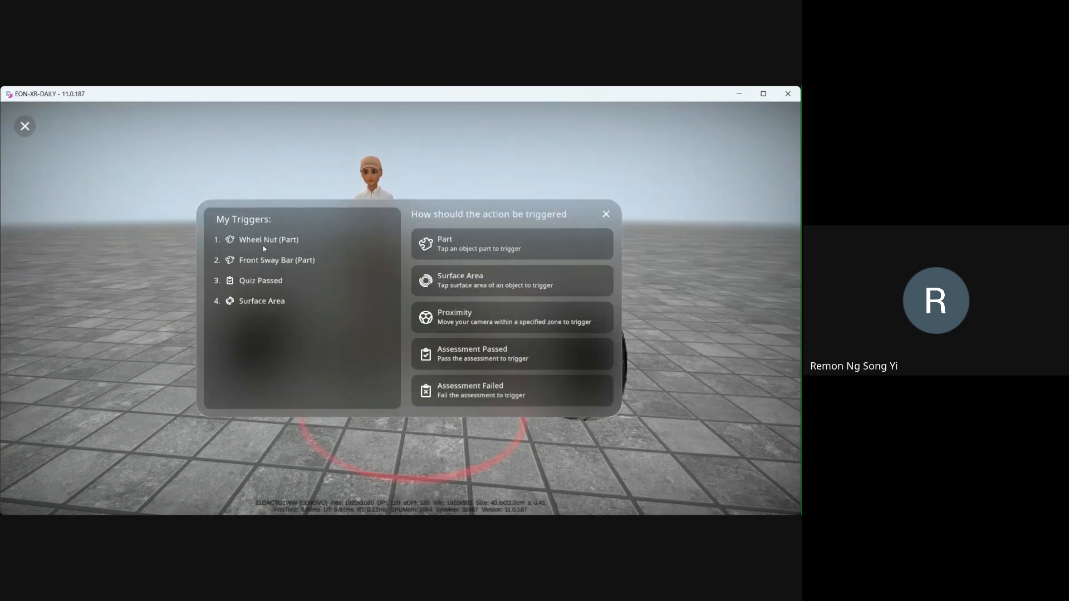
{"action": "left_click", "coordinate": [261, 241]}
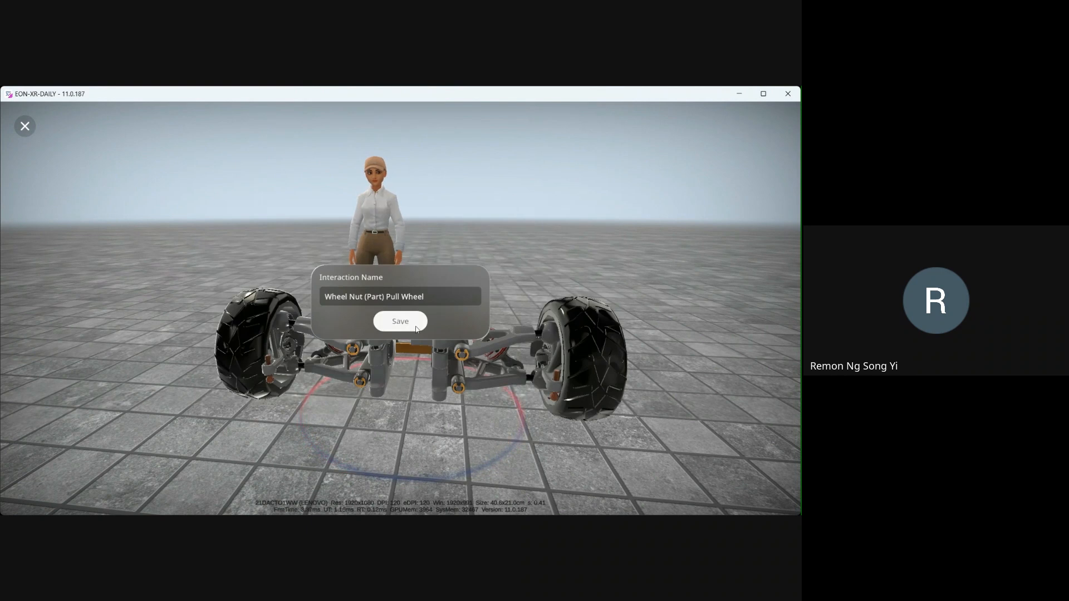
{"action": "left_click", "coordinate": [400, 317]}
{"action": "left_click", "coordinate": [466, 126]}
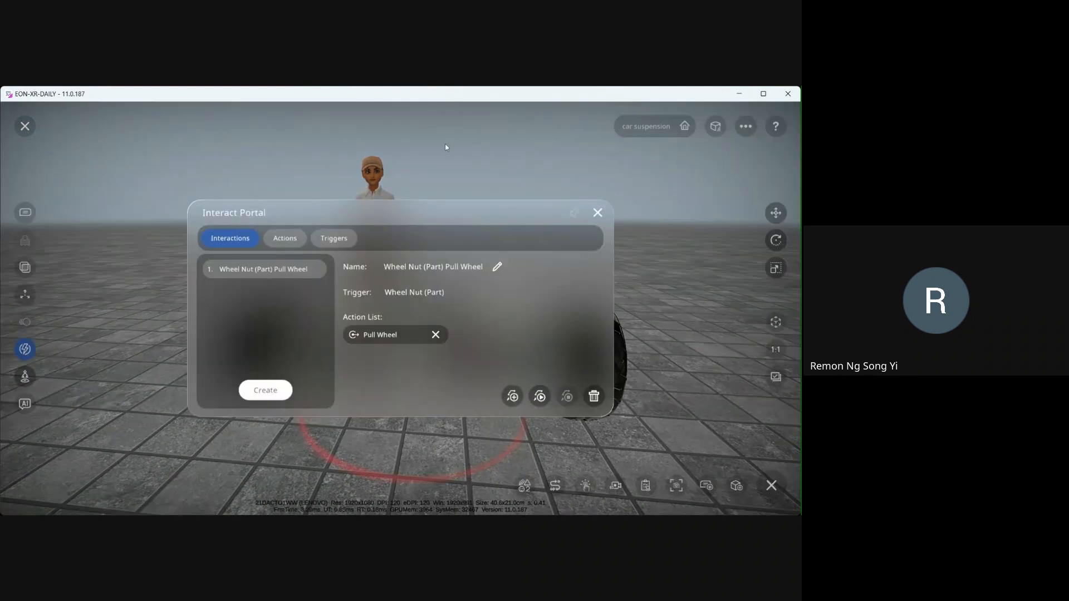
- Create an interaction that runs the Pull Sway Bar action from the Front Sway Bar (Part) trigger and save it
{"action": "left_click", "coordinate": [252, 387]}
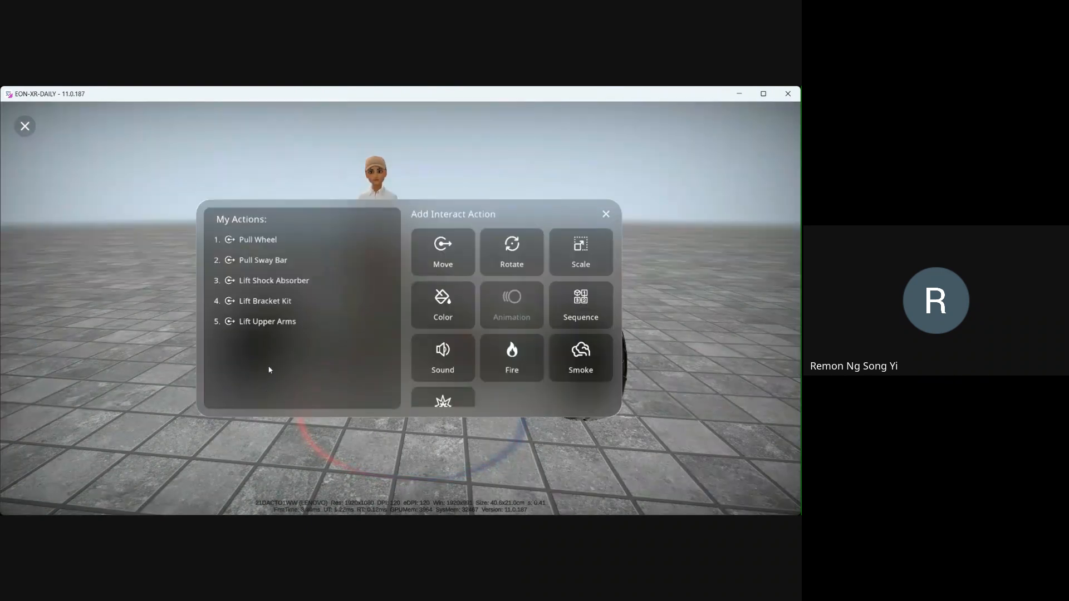
{"action": "left_click", "coordinate": [264, 261]}
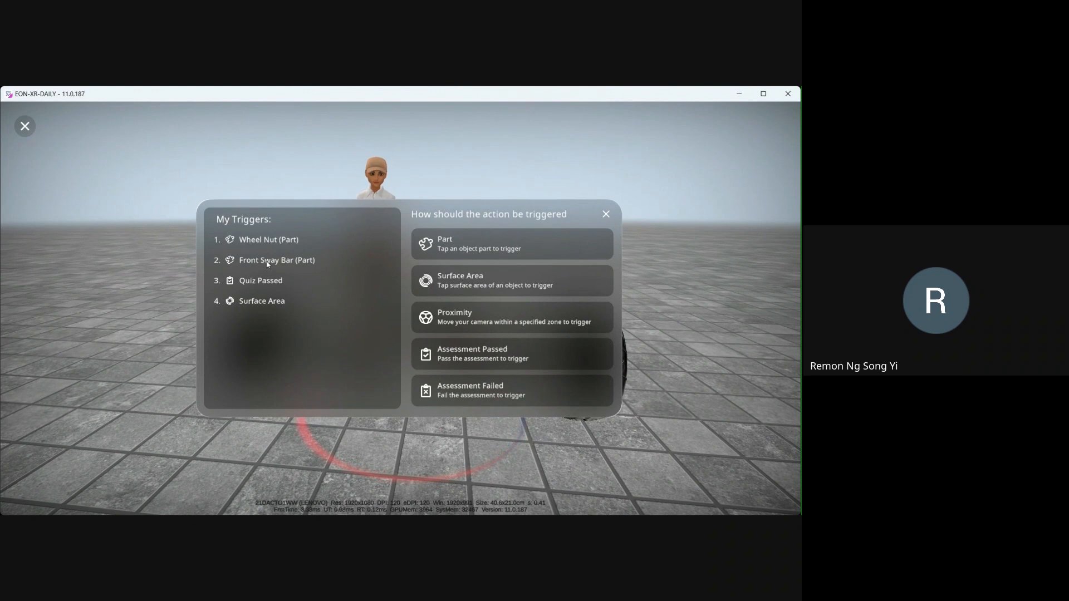
{"action": "left_click", "coordinate": [267, 261]}
{"action": "left_click", "coordinate": [398, 320]}
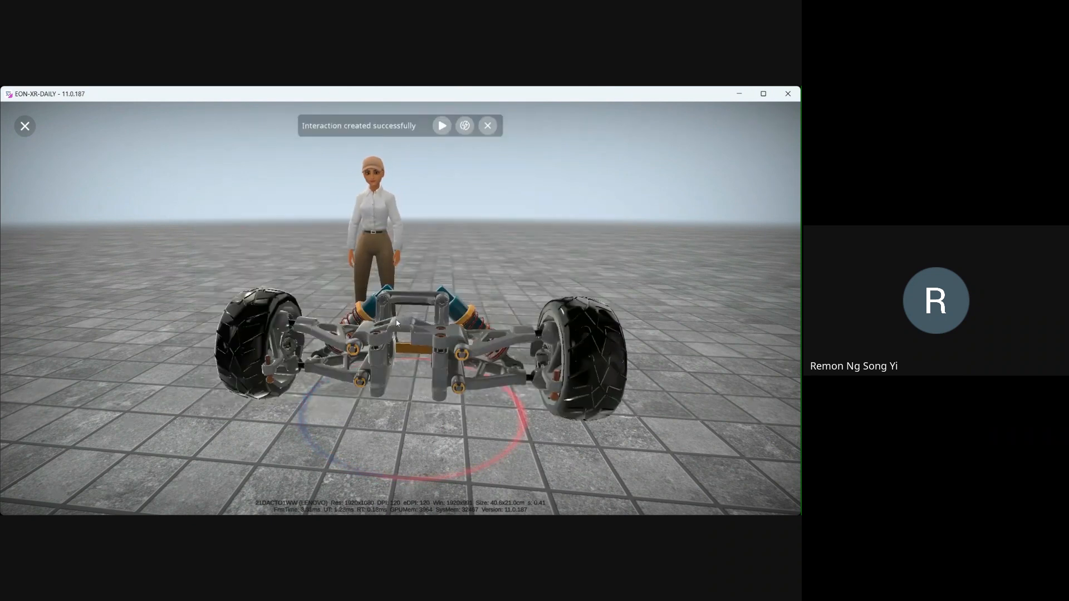
{"action": "left_click", "coordinate": [465, 125]}
- Create an interaction that runs the Lift Shock Absorber action from the Quiz Passed trigger and save it
{"action": "left_click", "coordinate": [265, 390]}
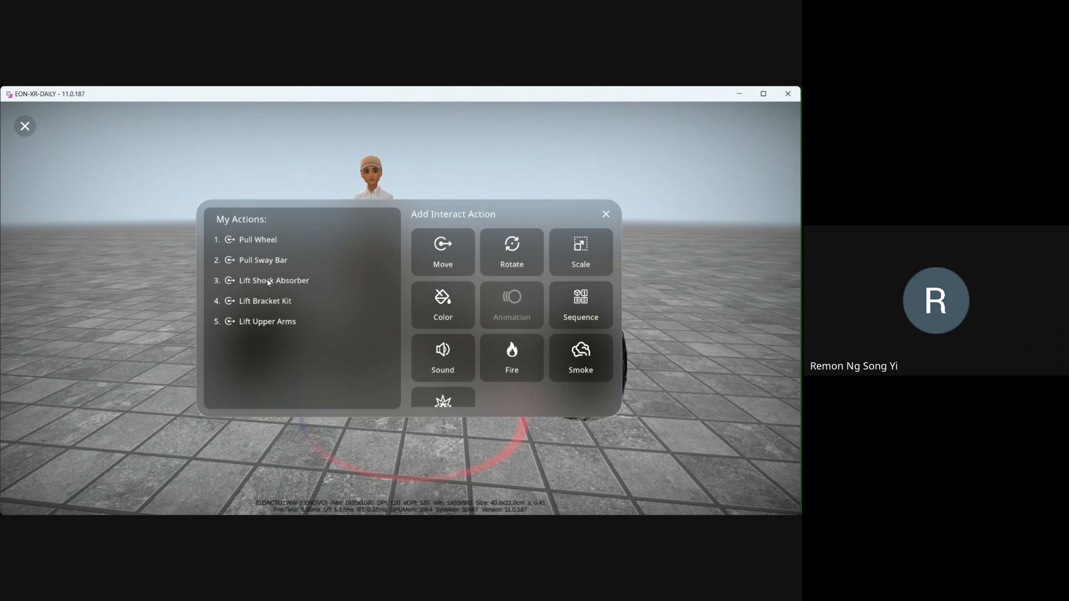
{"action": "left_click", "coordinate": [269, 281]}
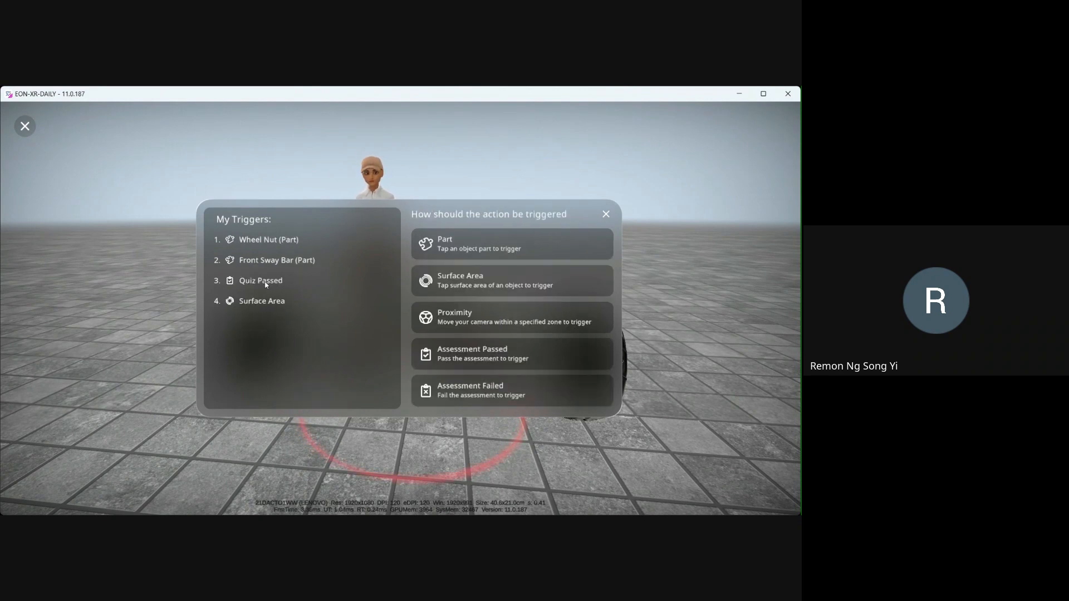
{"action": "left_click", "coordinate": [265, 282]}
{"action": "left_click", "coordinate": [400, 319]}
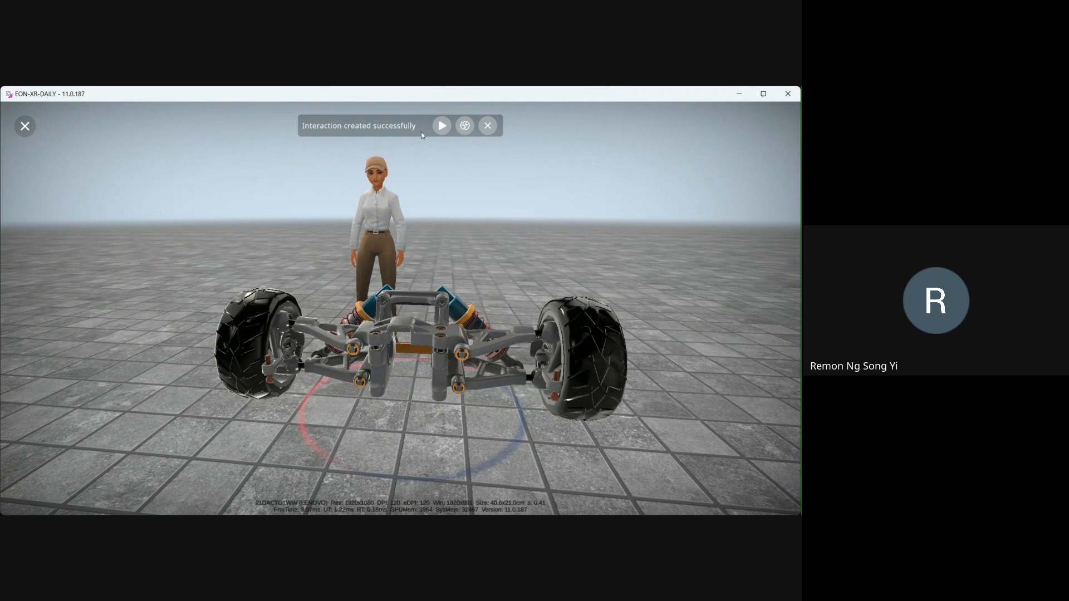
{"action": "left_click", "coordinate": [466, 127]}
- Create an interaction running Lift Bracket Kit from the Surface Area trigger, save it, and select it in the portal
{"action": "left_click", "coordinate": [262, 388]}
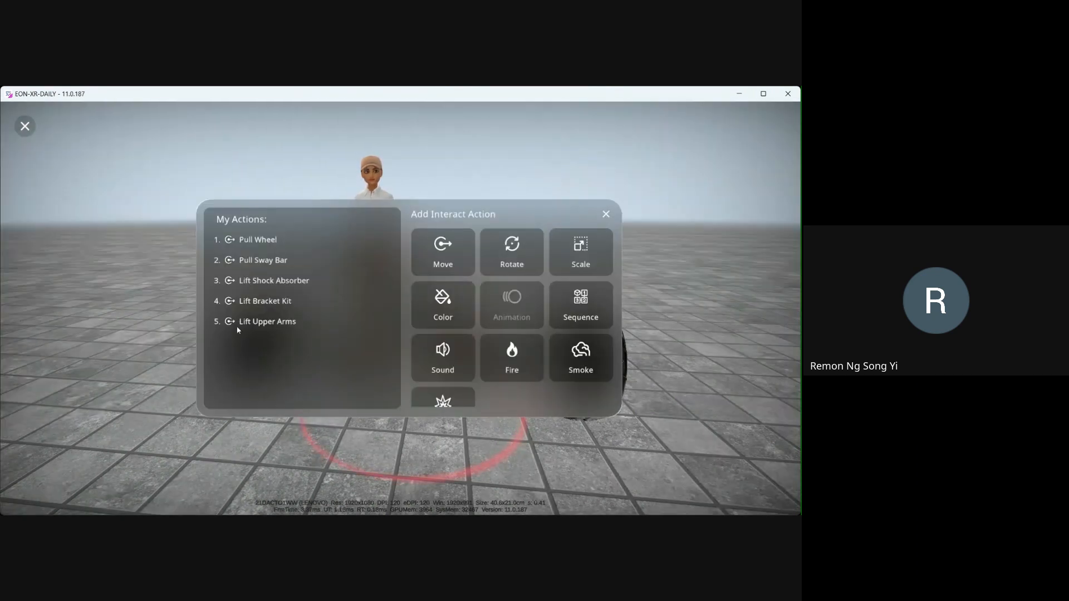
{"action": "left_click", "coordinate": [260, 302]}
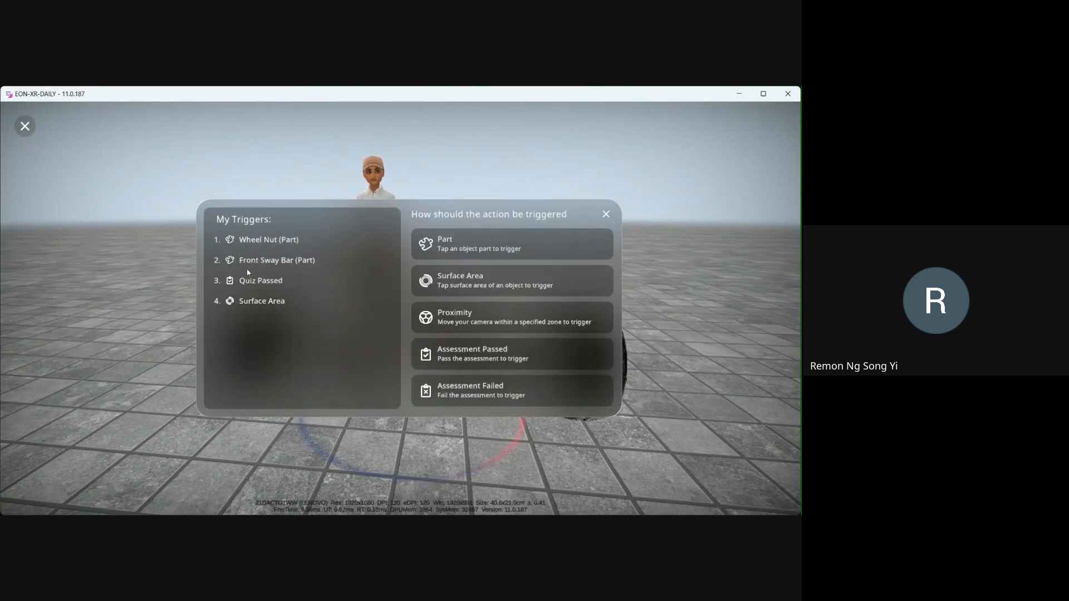
{"action": "left_click", "coordinate": [274, 304]}
{"action": "left_click", "coordinate": [400, 322]}
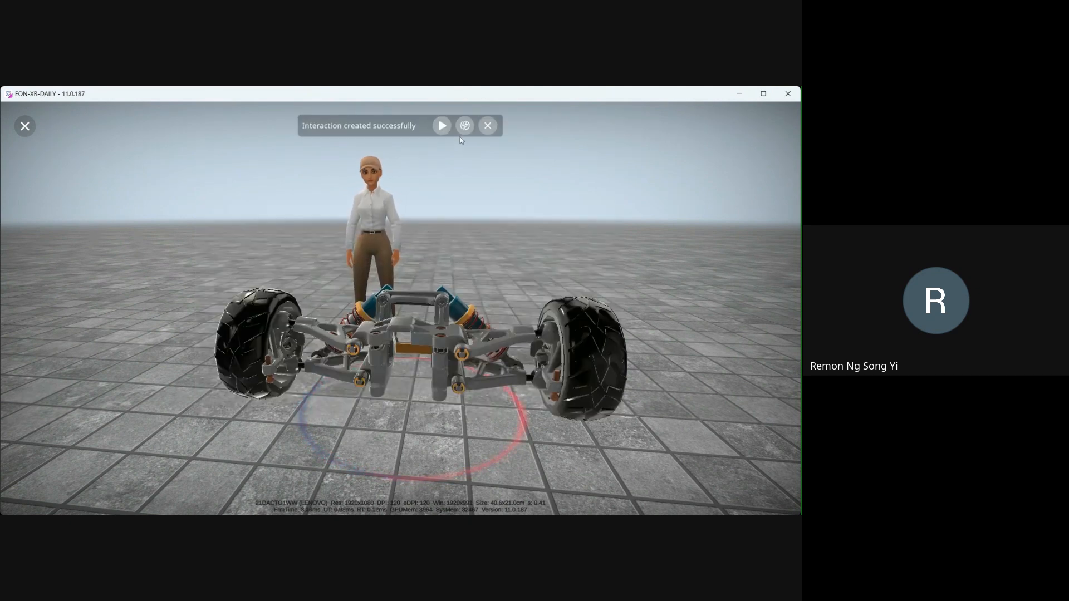
{"action": "left_click", "coordinate": [462, 123]}
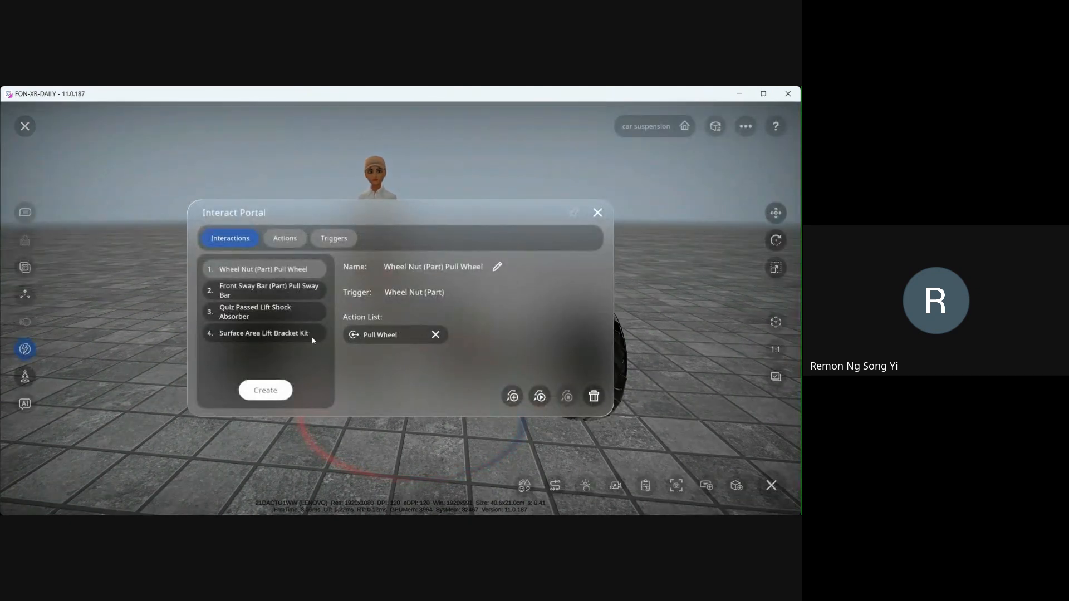
{"action": "left_click", "coordinate": [261, 336]}
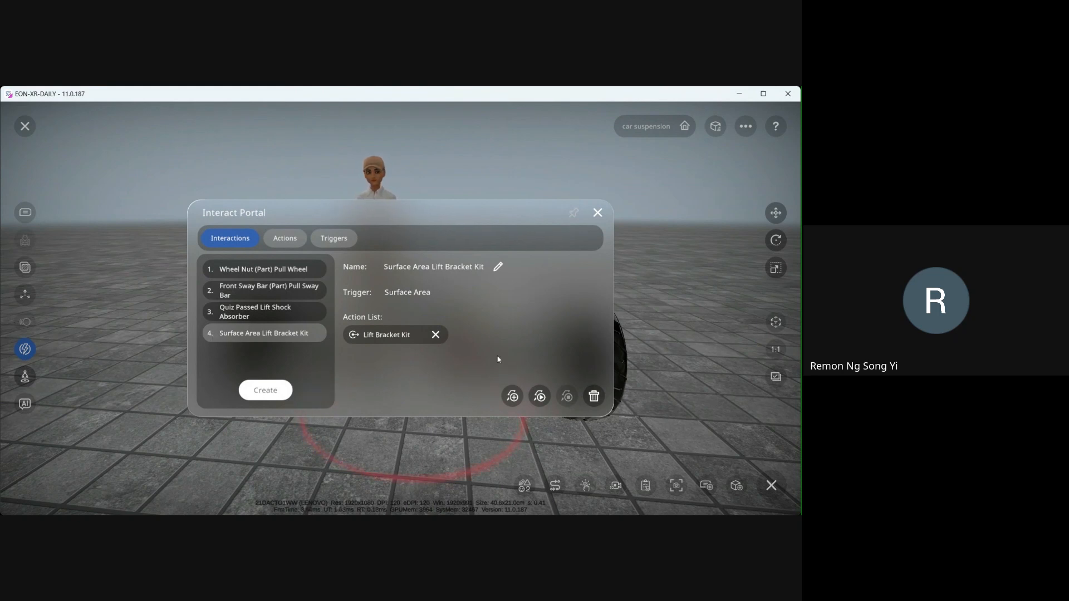
- Add the Lift Upper Arms action to the Surface Area Lift Bracket Kit interaction's action list
{"action": "left_click", "coordinate": [512, 396]}
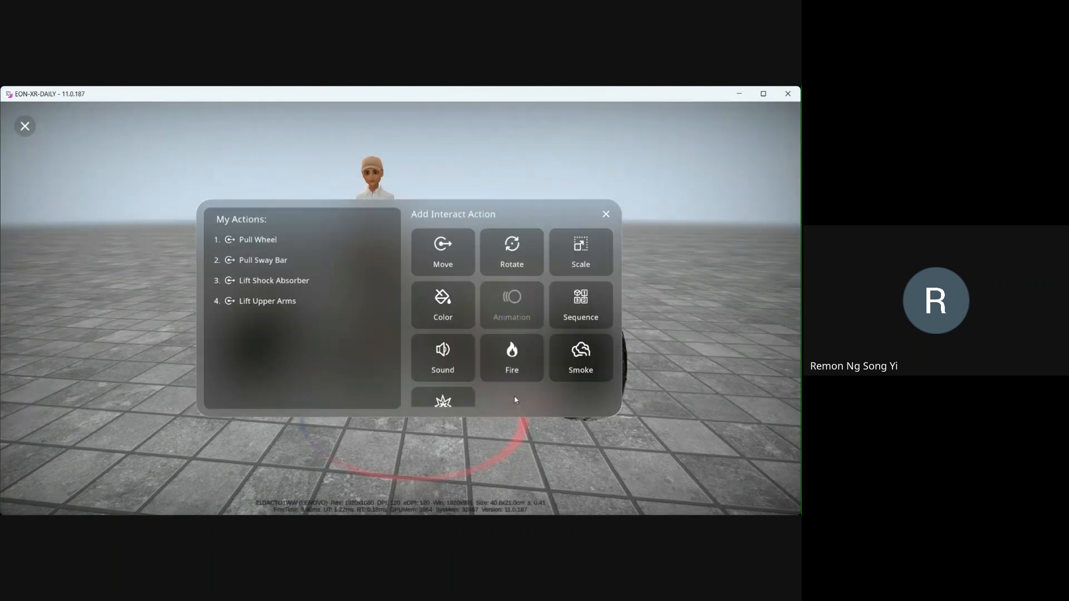
{"action": "left_click", "coordinate": [267, 303]}
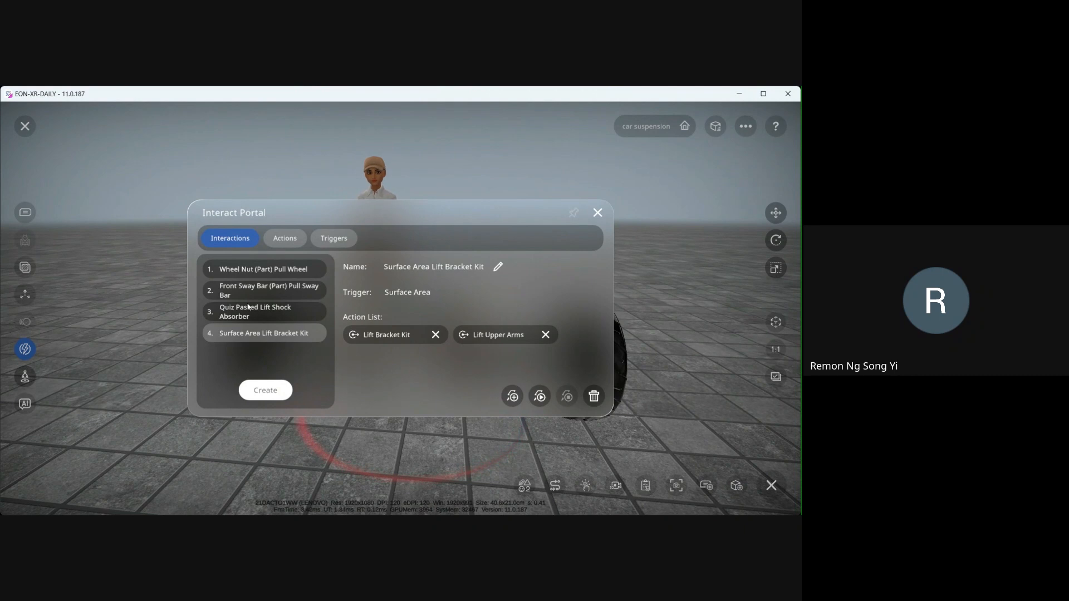
- Play the Surface Area Lift Bracket Kit interaction's actions on the model to preview them, then return to the portal
{"action": "left_click", "coordinate": [539, 396]}
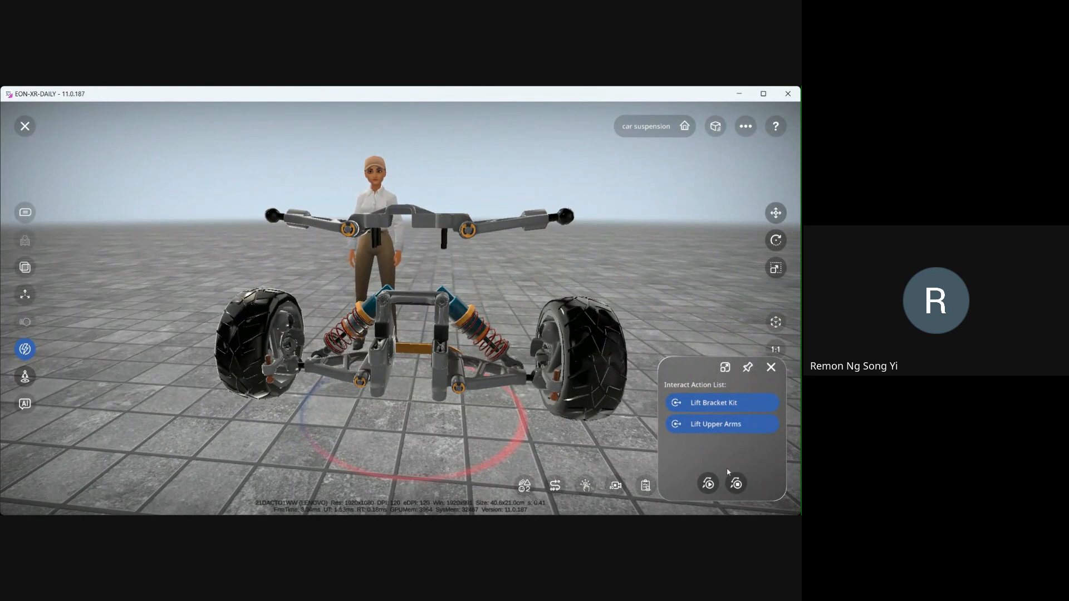
{"action": "left_click", "coordinate": [708, 484]}
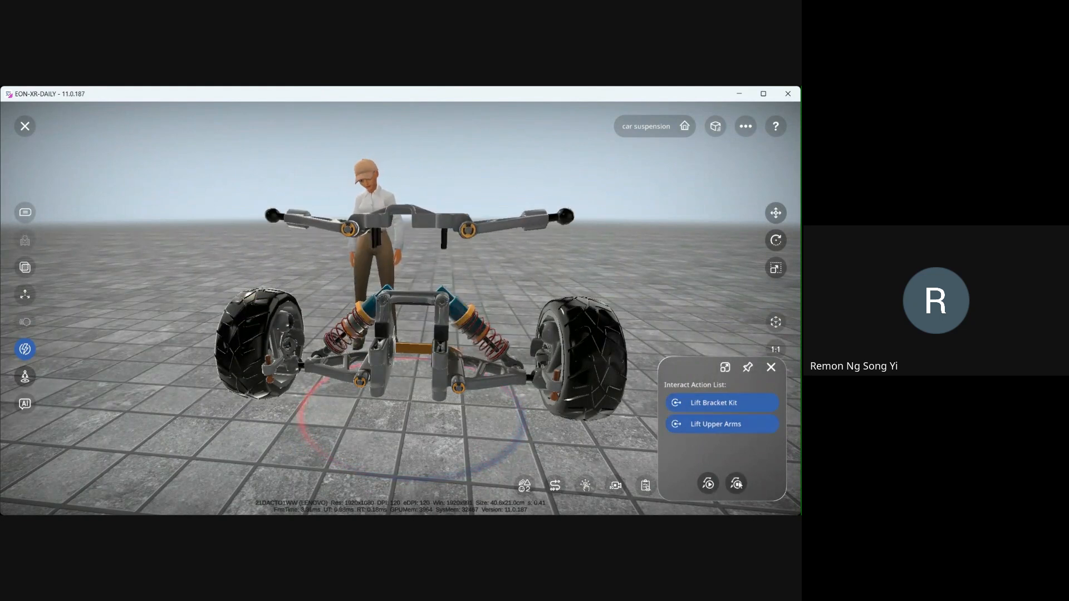
{"action": "left_click", "coordinate": [736, 484]}
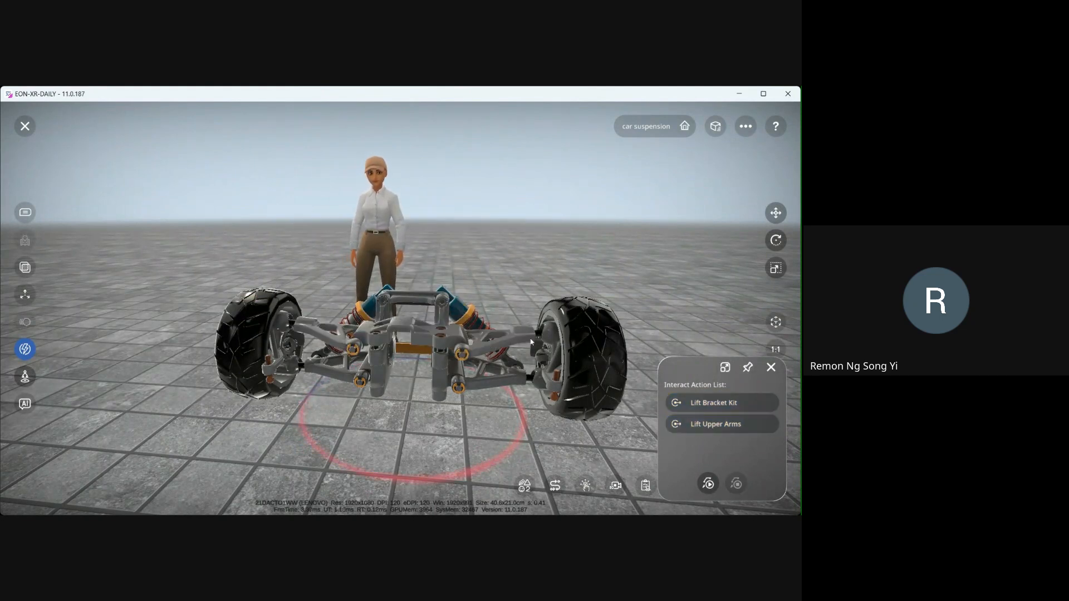
{"action": "left_click_drag", "start_coordinate": [477, 405], "coordinate": [488, 433]}
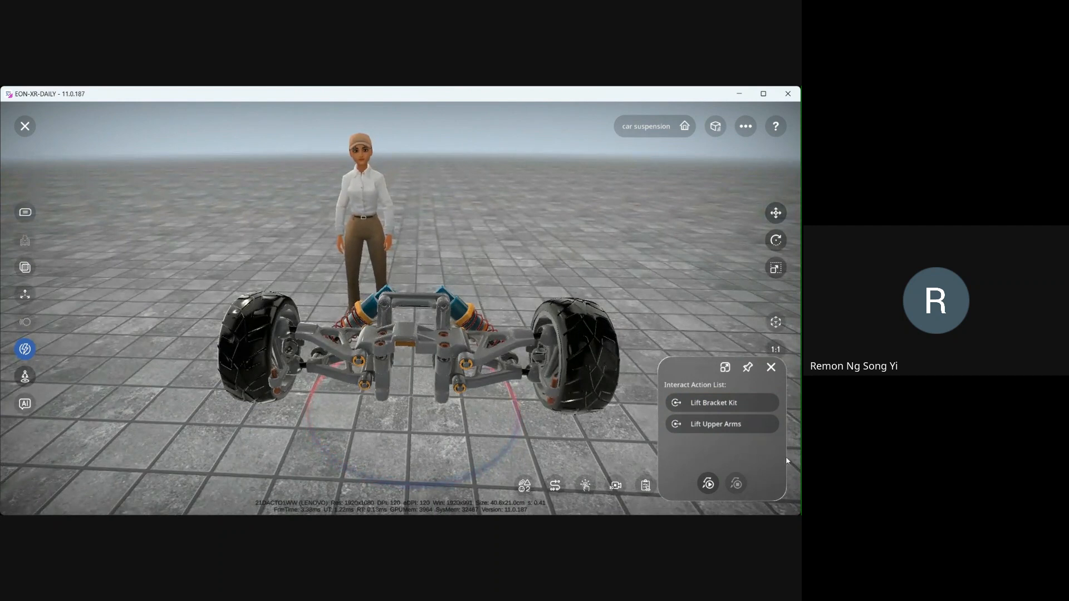
{"action": "left_click", "coordinate": [725, 368]}
- Preview the Wheel Nut (Part) Pull Wheel and Front Sway Bar (Part) Pull Sway Bar interactions on the model
{"action": "left_click", "coordinate": [285, 272]}
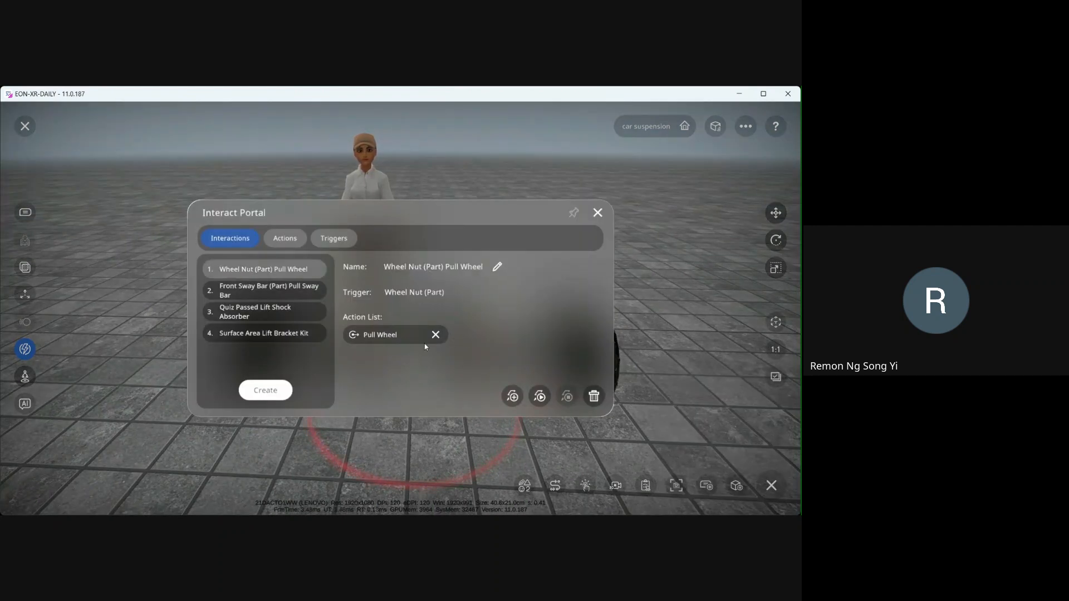
{"action": "left_click", "coordinate": [539, 396]}
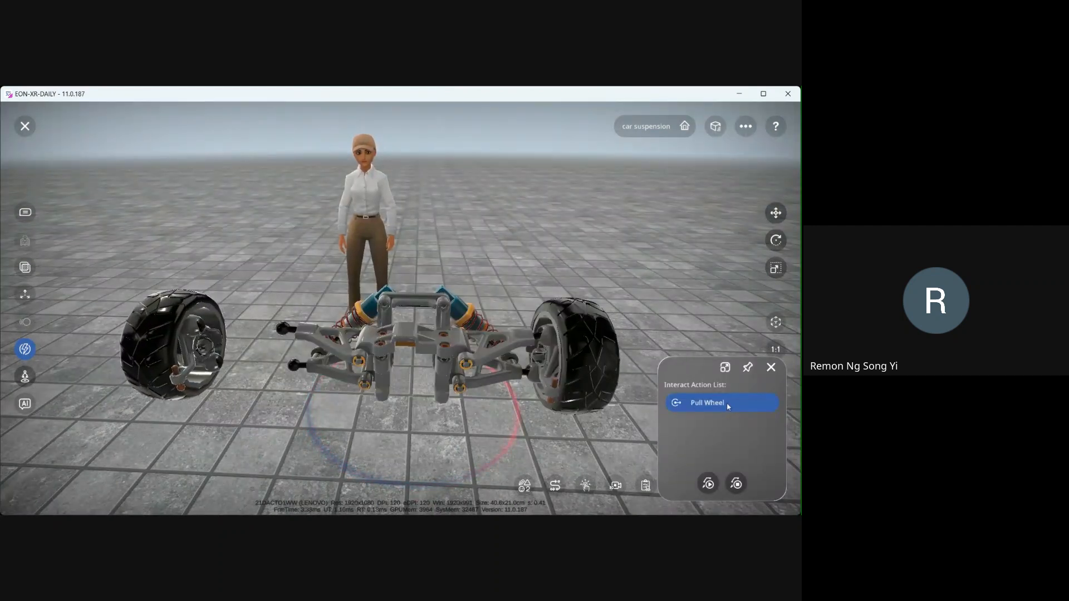
{"action": "left_click", "coordinate": [724, 366]}
{"action": "left_click", "coordinate": [261, 287]}
{"action": "left_click", "coordinate": [539, 396]}
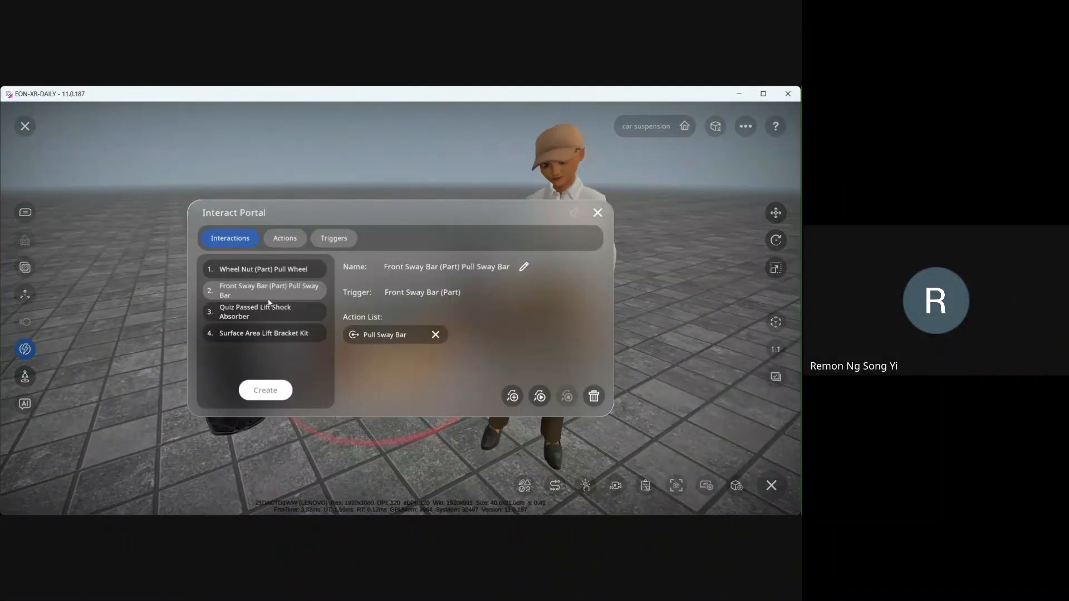
- Review the Quiz Passed interaction and the portal's Actions and Triggers lists, then close the Interact Portal
{"action": "left_click", "coordinate": [269, 307]}
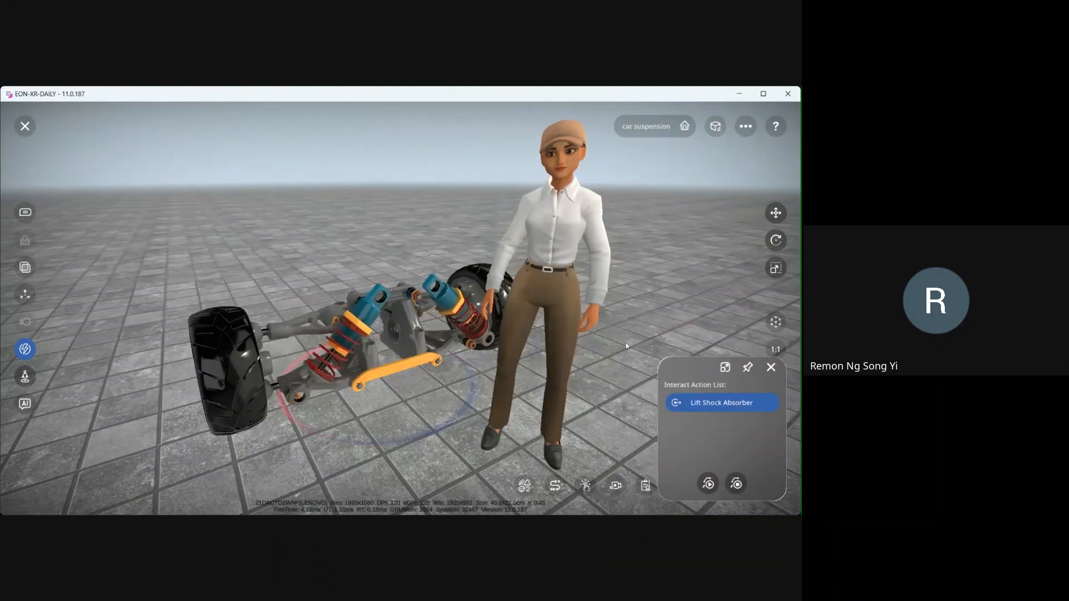
{"action": "left_click", "coordinate": [539, 396]}
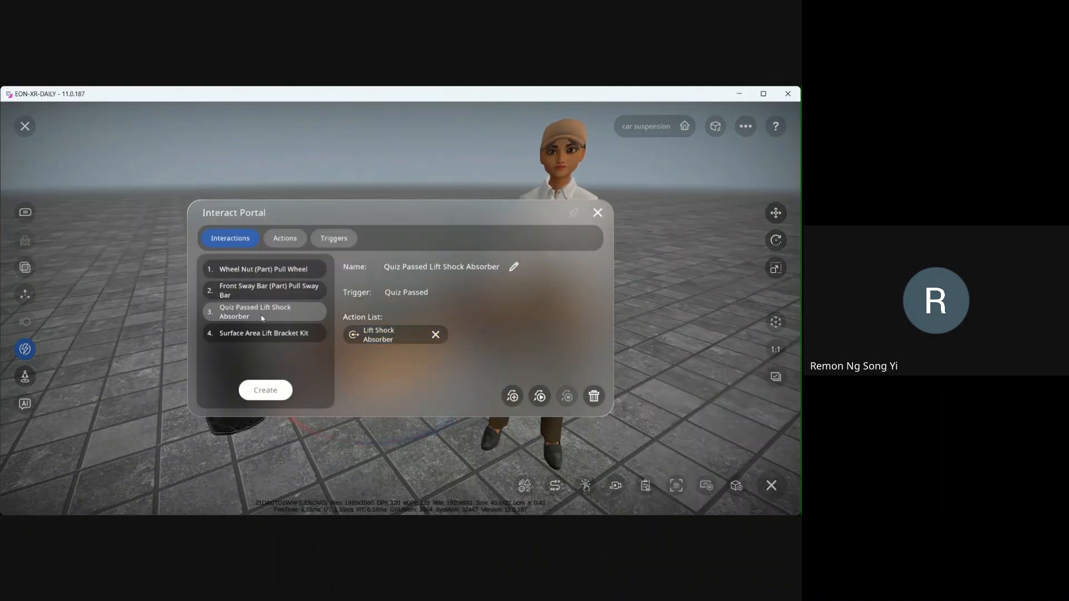
{"action": "left_click", "coordinate": [270, 275]}
{"action": "left_click", "coordinate": [288, 240]}
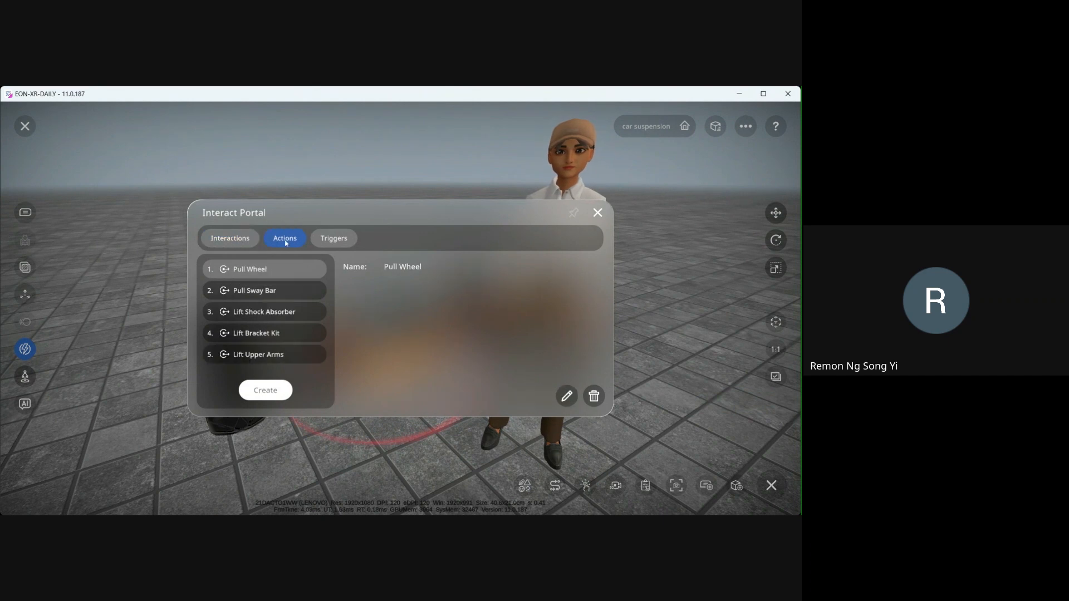
{"action": "left_click", "coordinate": [330, 241]}
{"action": "left_click", "coordinate": [239, 241]}
{"action": "left_click", "coordinate": [597, 213]}
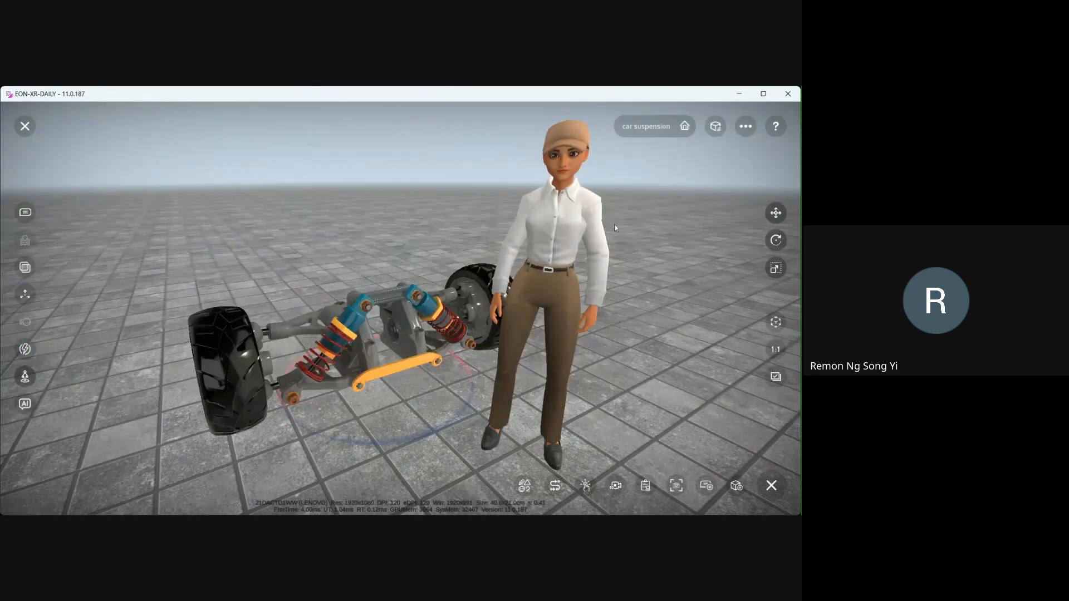
- Open the assessment portal's Procedure section and start creating a new procedure
{"action": "left_click", "coordinate": [646, 485]}
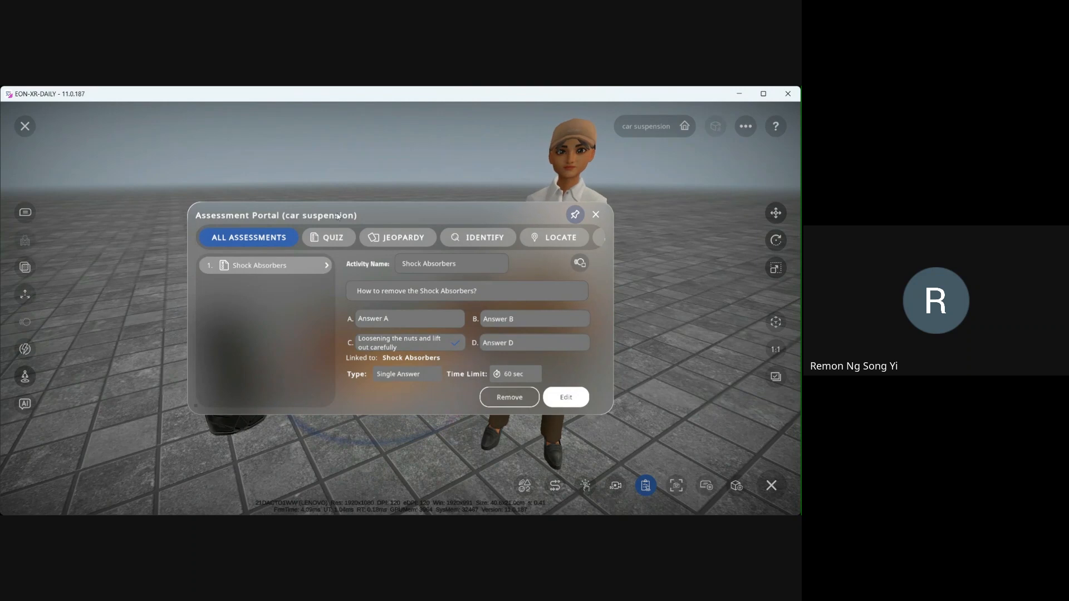
{"action": "left_click_drag", "start_coordinate": [535, 245], "coordinate": [384, 247]}
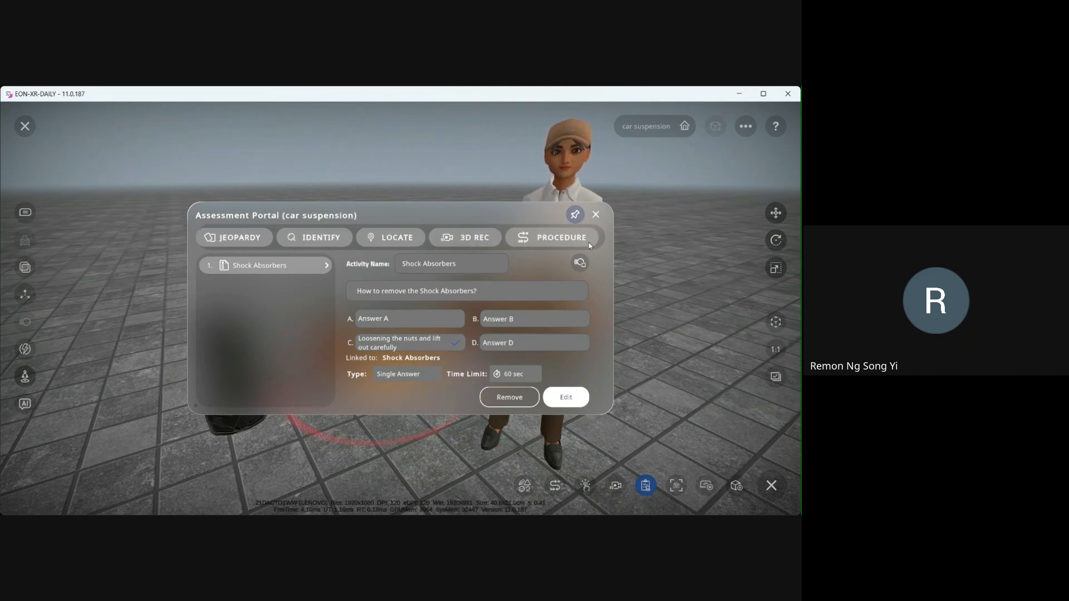
{"action": "left_click_drag", "start_coordinate": [558, 241], "coordinate": [487, 239]}
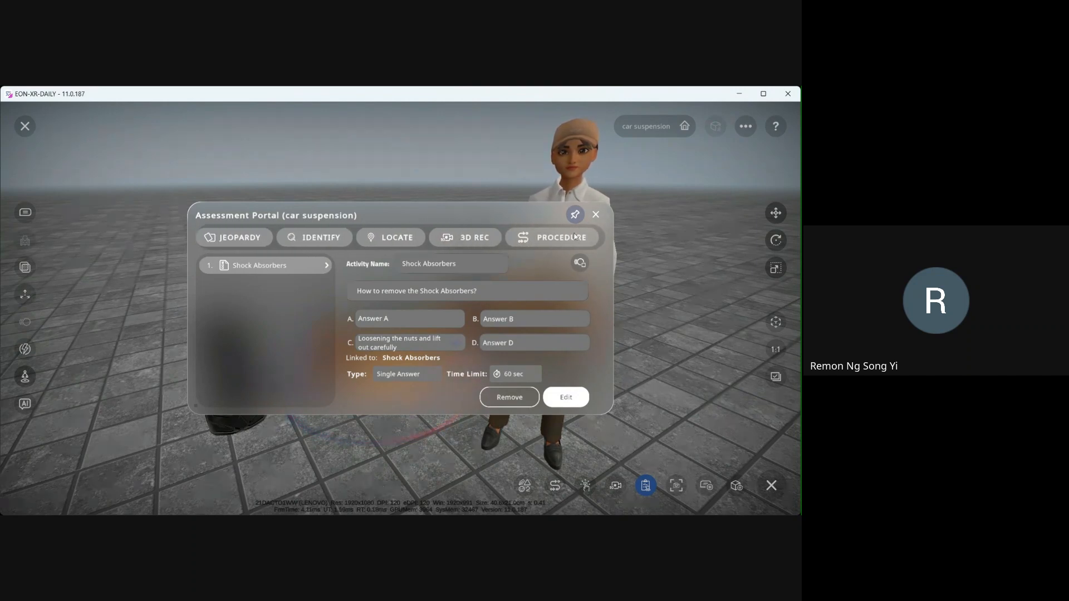
{"action": "left_click_drag", "start_coordinate": [566, 235], "coordinate": [507, 243]}
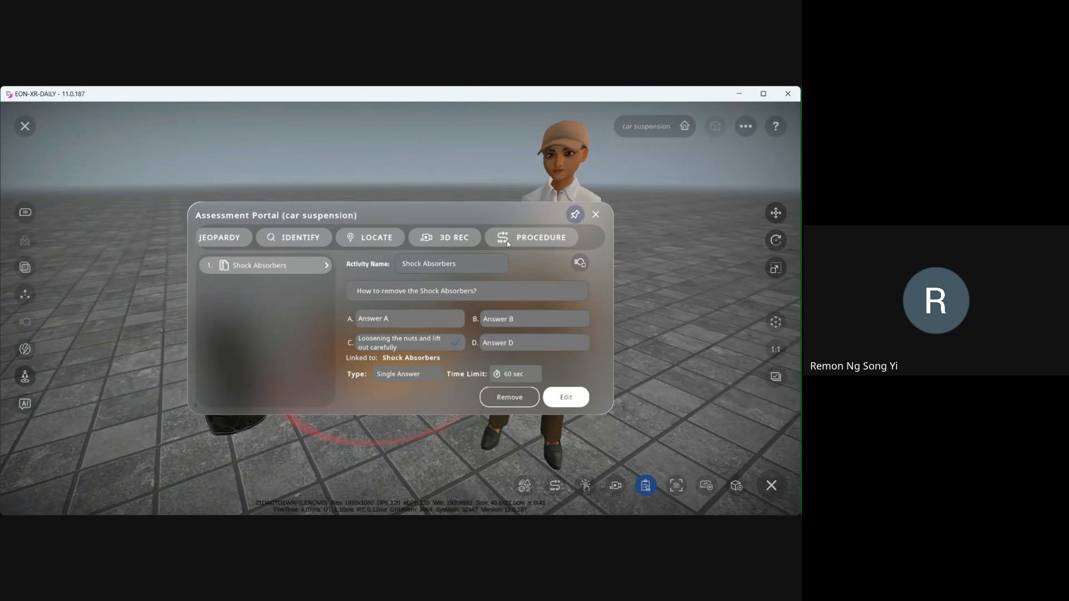
{"action": "left_click", "coordinate": [562, 239]}
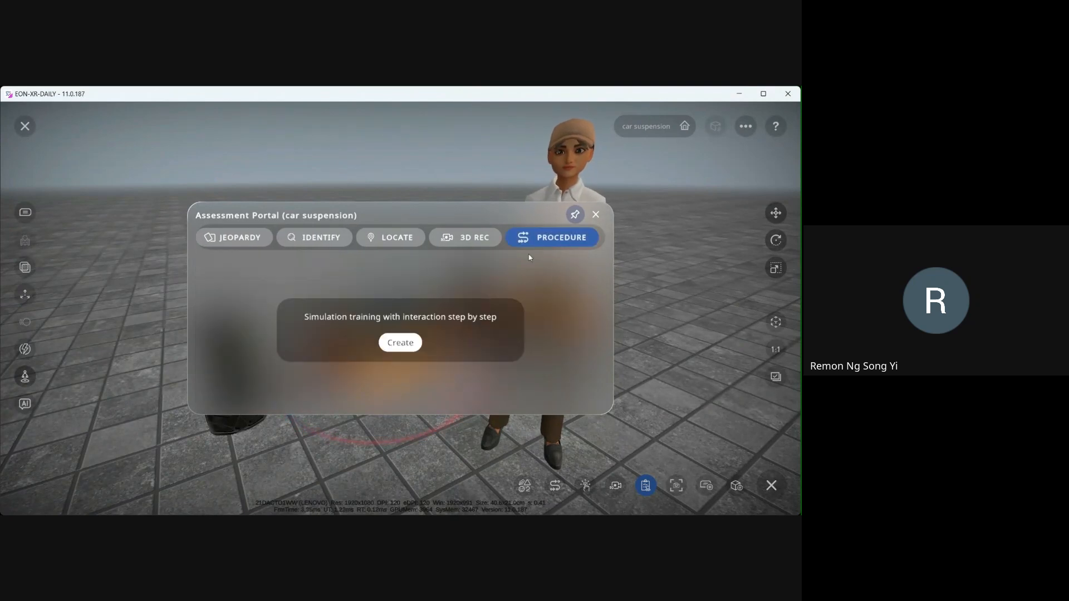
{"action": "left_click", "coordinate": [401, 343]}
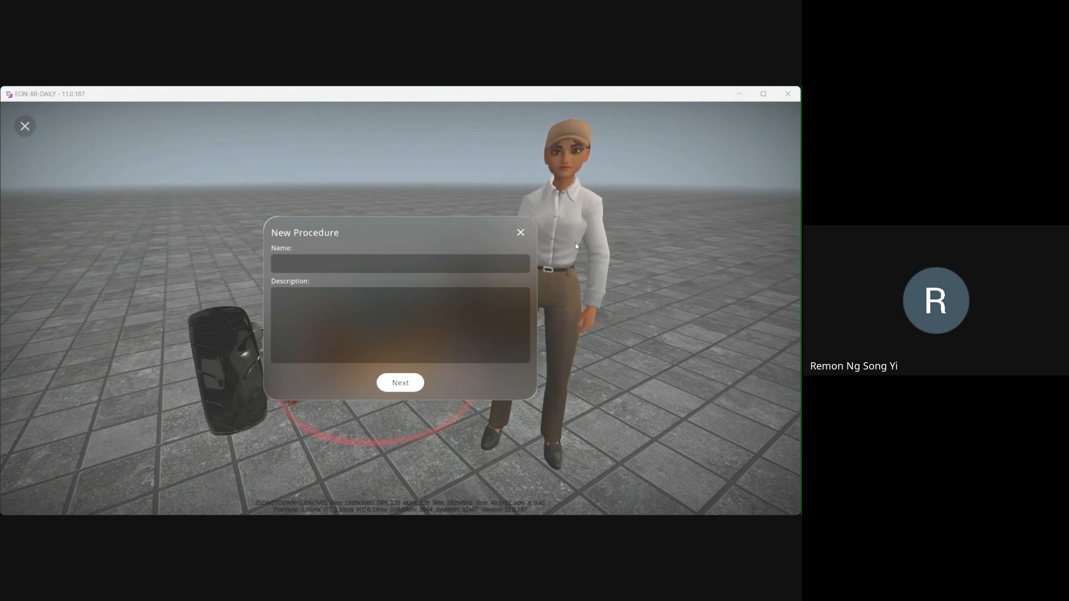
- Name the procedure Car Suspension Disassembly Training Module, paste its disassembly description, and continue to the steps editor
{"action": "left_click", "coordinate": [403, 268]}
{"action": "type", "text": "Car Suspension Disassembly Training Module"}
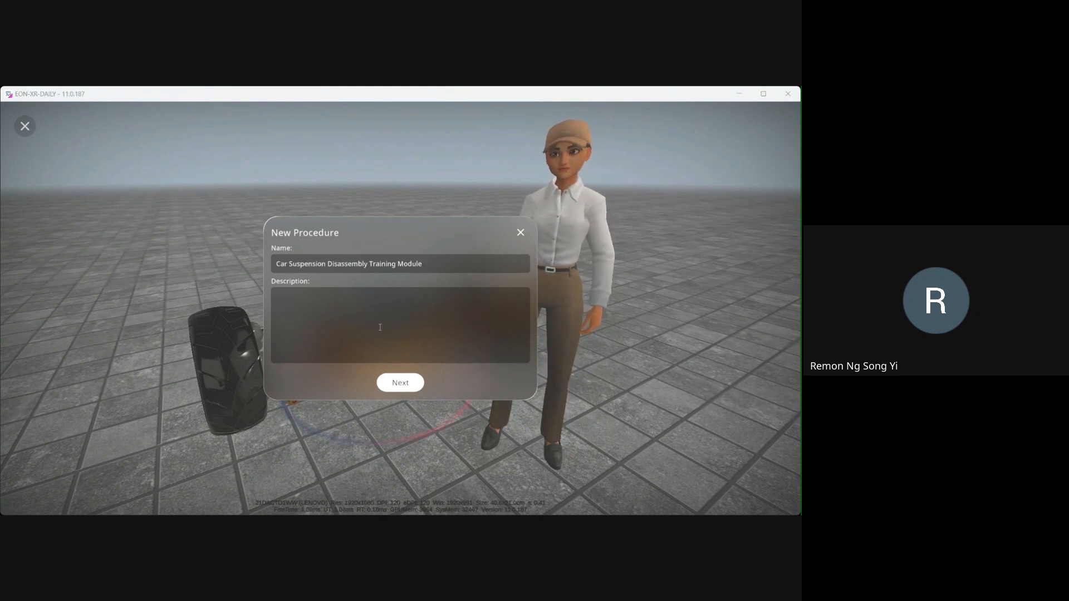
{"action": "left_click", "coordinate": [395, 310]}
{"action": "type", "text": "Learn how to disassemble a car suspension system step by step. After you complete this procedure activity, you will learn how to safely remove and identify all major suspension components including wheels, stabilizer bars, shock absorber assemblies, control arms, and mounting hardware."}
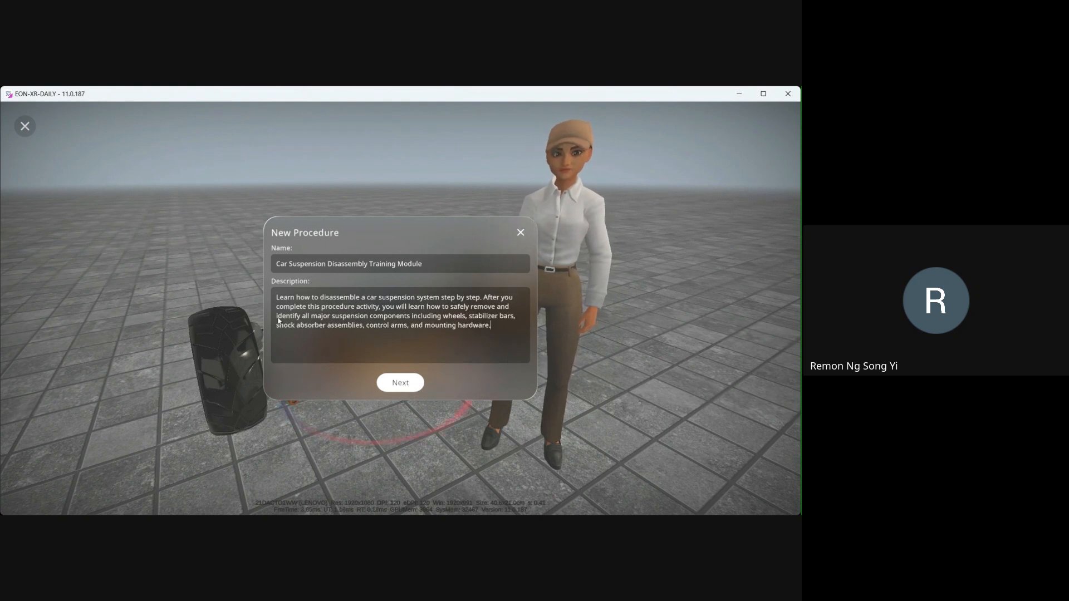
{"action": "left_click_drag", "start_coordinate": [284, 298], "coordinate": [490, 327]}
{"action": "left_click", "coordinate": [401, 317]}
{"action": "left_click_drag", "start_coordinate": [444, 299], "coordinate": [493, 299]}
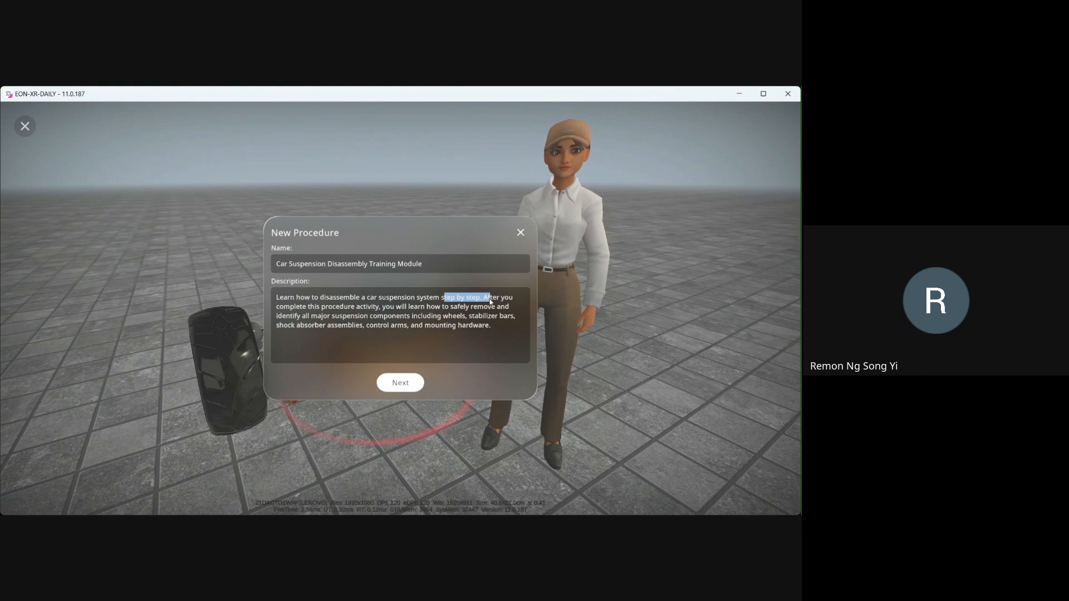
{"action": "left_click", "coordinate": [402, 316]}
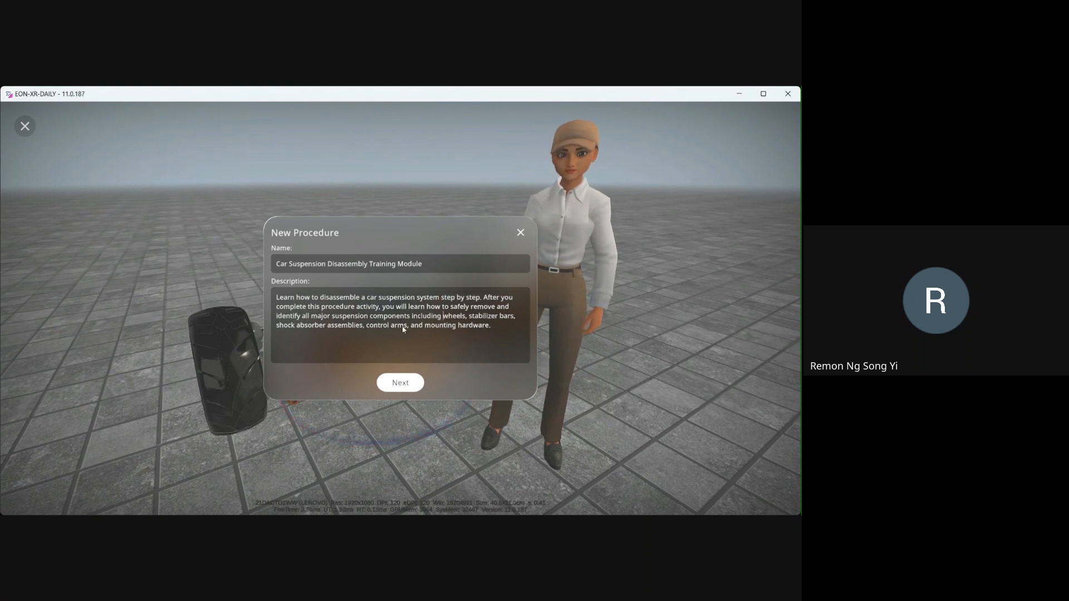
{"action": "left_click", "coordinate": [400, 383]}
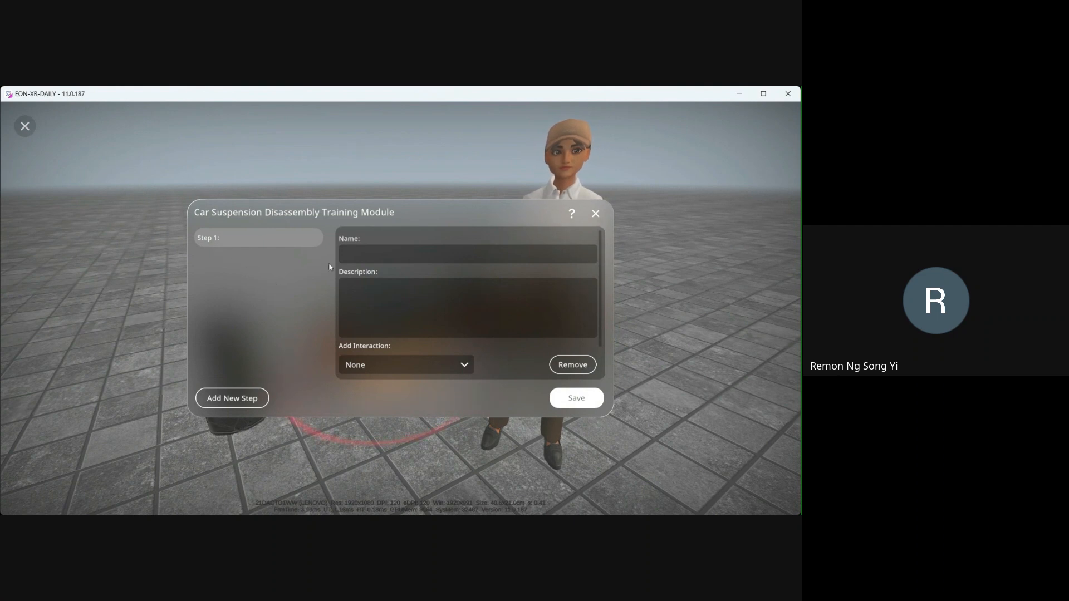
- Name Step 1 Wheel Removal and paste its description about loosening the wheel nuts and pulling out the wheels
{"action": "left_click", "coordinate": [366, 257]}
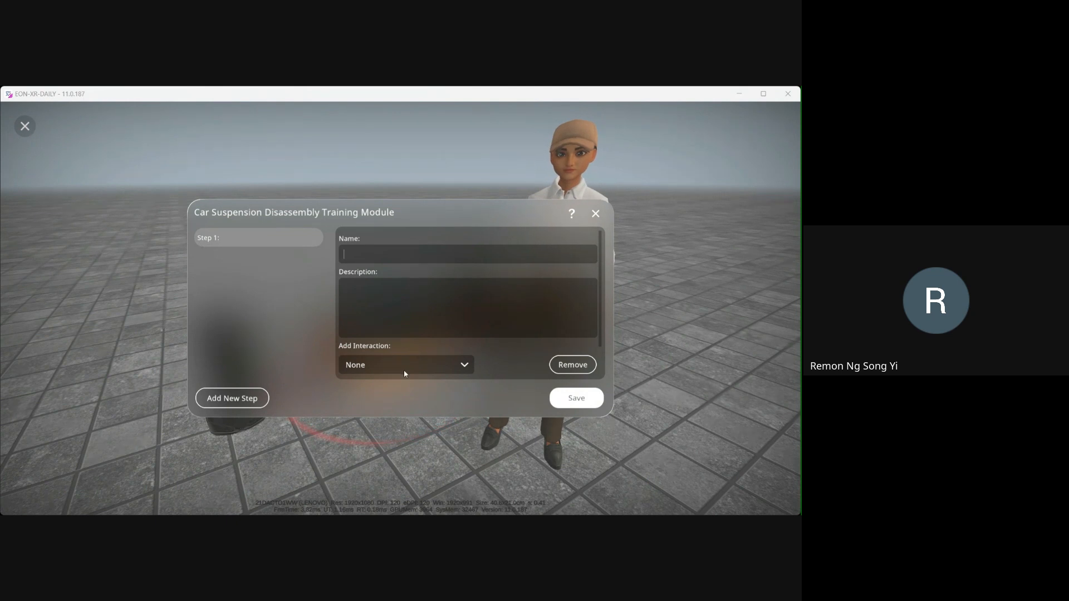
{"action": "type", "text": "Wheel Removal"}
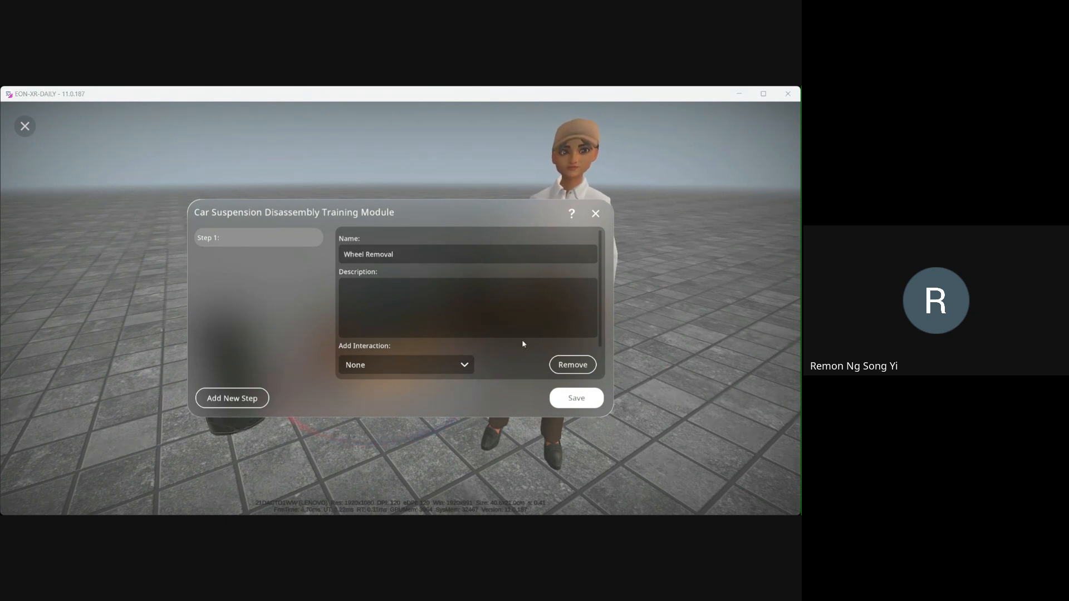
{"action": "left_click", "coordinate": [374, 300]}
{"action": "type", "text": "Tap the wheel nuts to begin loosening and removing the nuts, then pull out the wheels."}
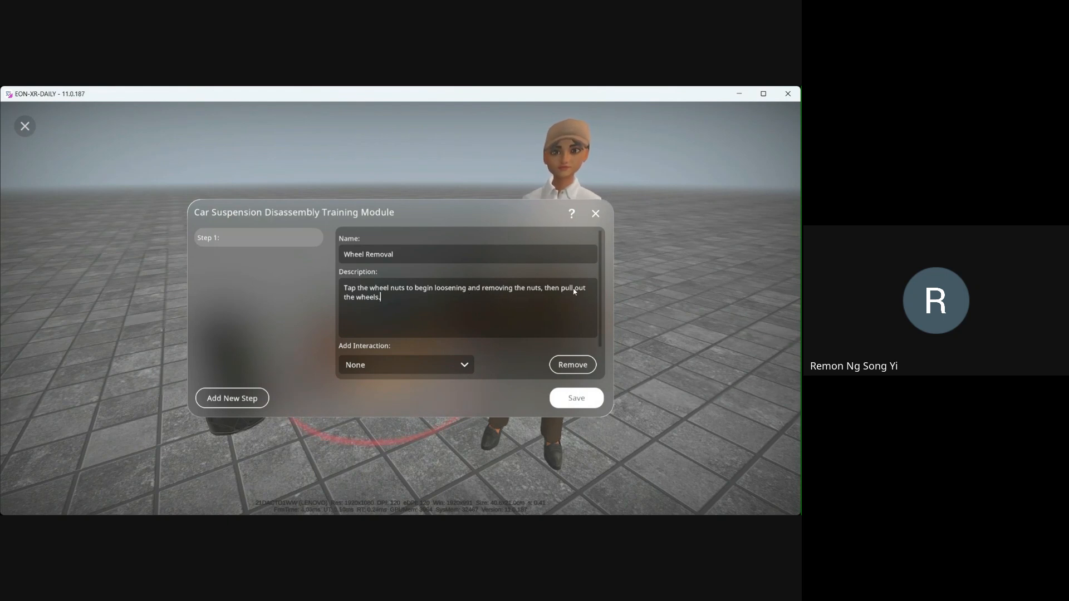
- Link Step 1 to the Wheel Nut (Part) Pull Wheel interaction
{"action": "left_click", "coordinate": [417, 371]}
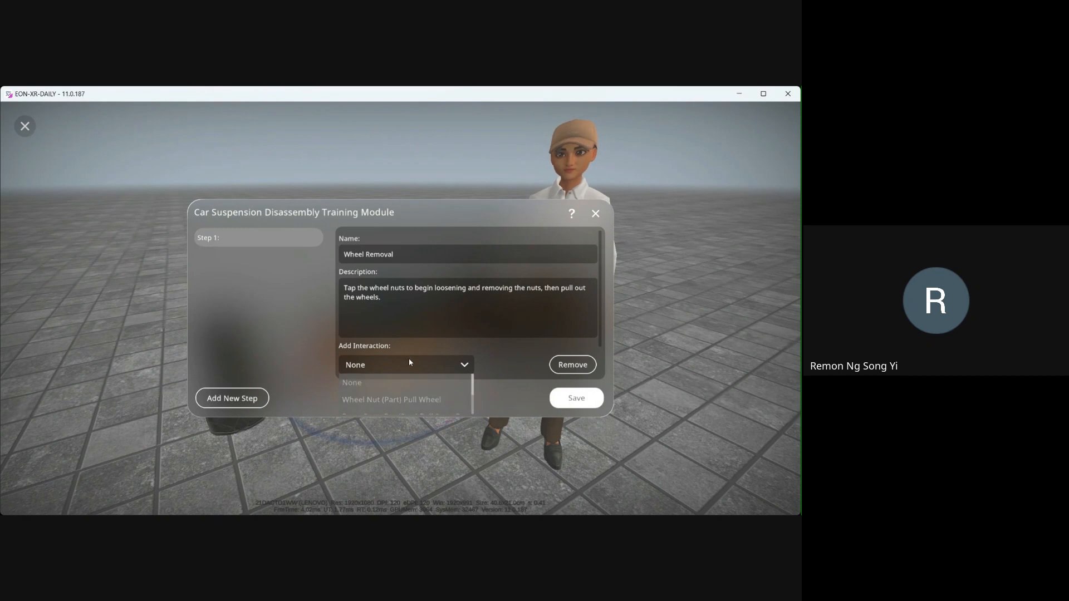
{"action": "mouse_move", "coordinate": [363, 400]}
{"action": "left_mouse_down"}
{"action": "mouse_move", "coordinate": [371, 381]}
{"action": "mouse_move", "coordinate": [394, 396]}
{"action": "mouse_move", "coordinate": [367, 401]}
{"action": "left_mouse_up"}
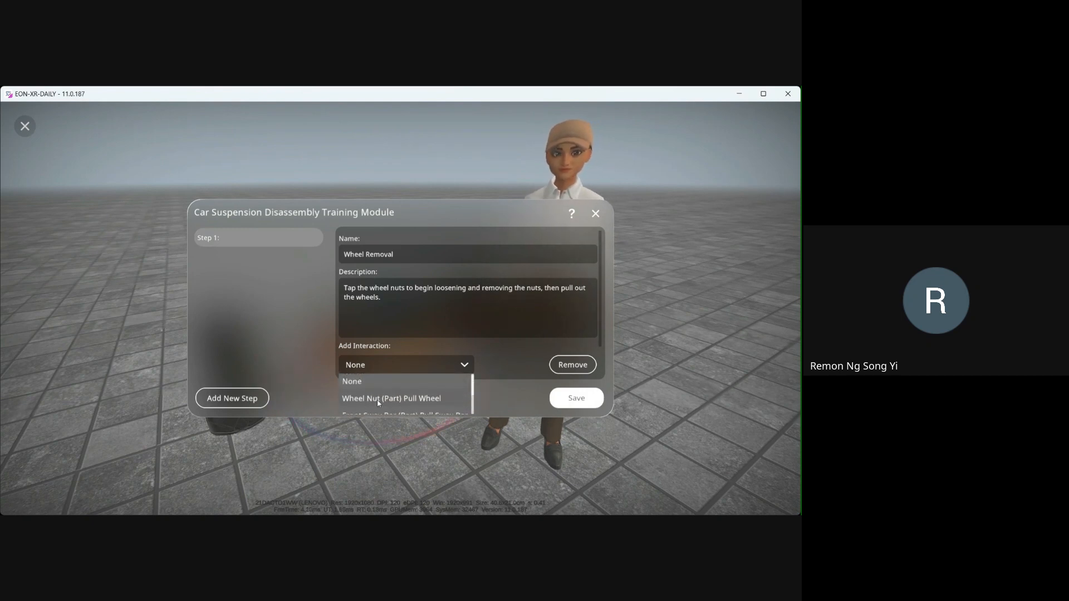
{"action": "left_click", "coordinate": [378, 400]}
- Add Step 2 and name it Sway Bar Disconnection
{"action": "left_click", "coordinate": [232, 398]}
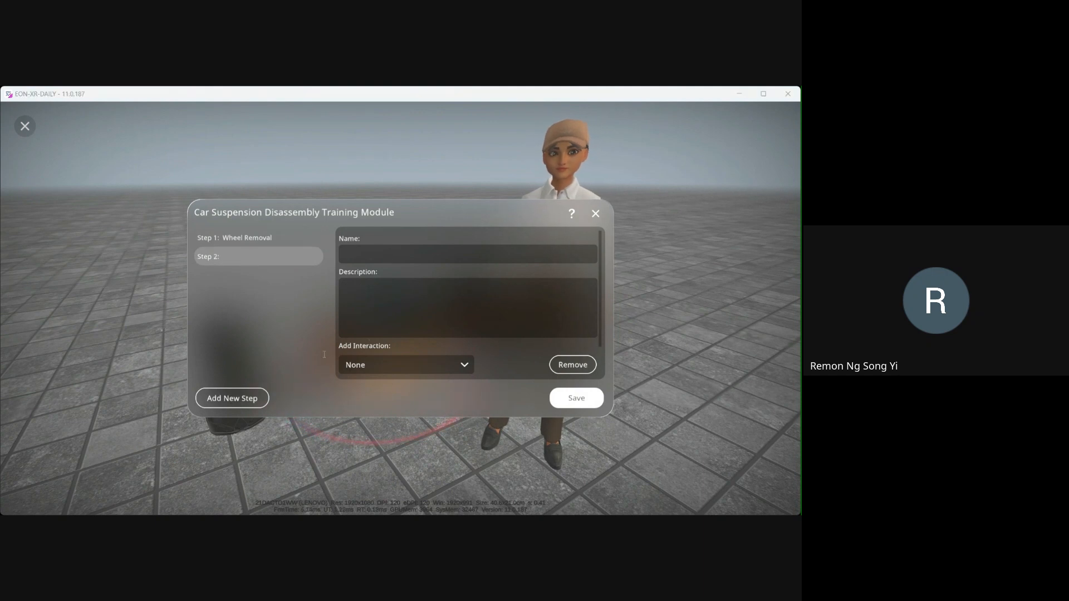
{"action": "left_click", "coordinate": [386, 250]}
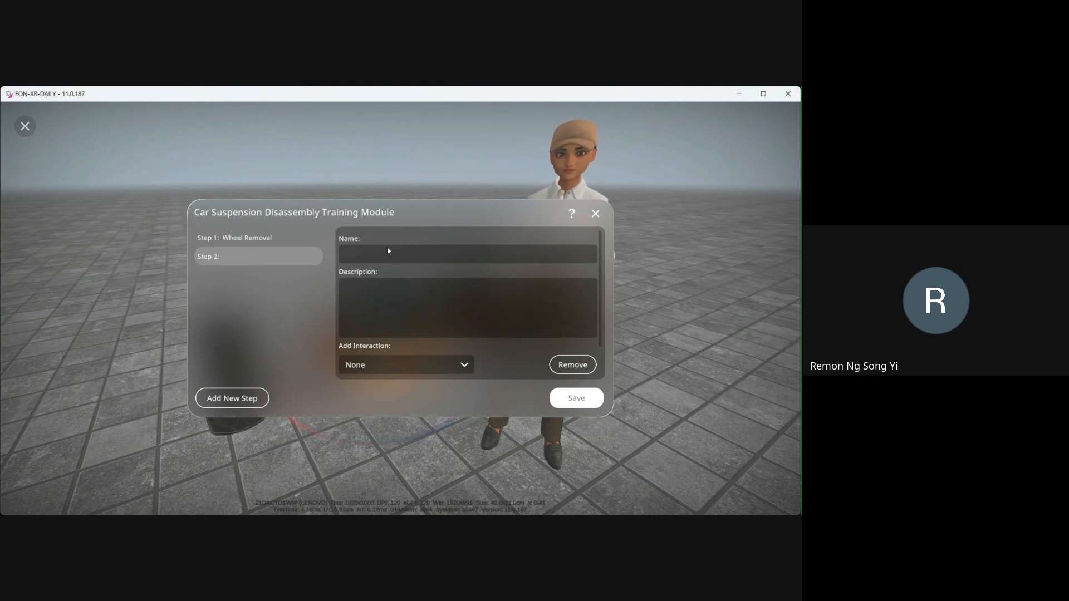
{"action": "type", "text": "Stabilizer Bar Disconnection"}
{"action": "left_click_drag", "start_coordinate": [371, 254], "coordinate": [282, 256]}
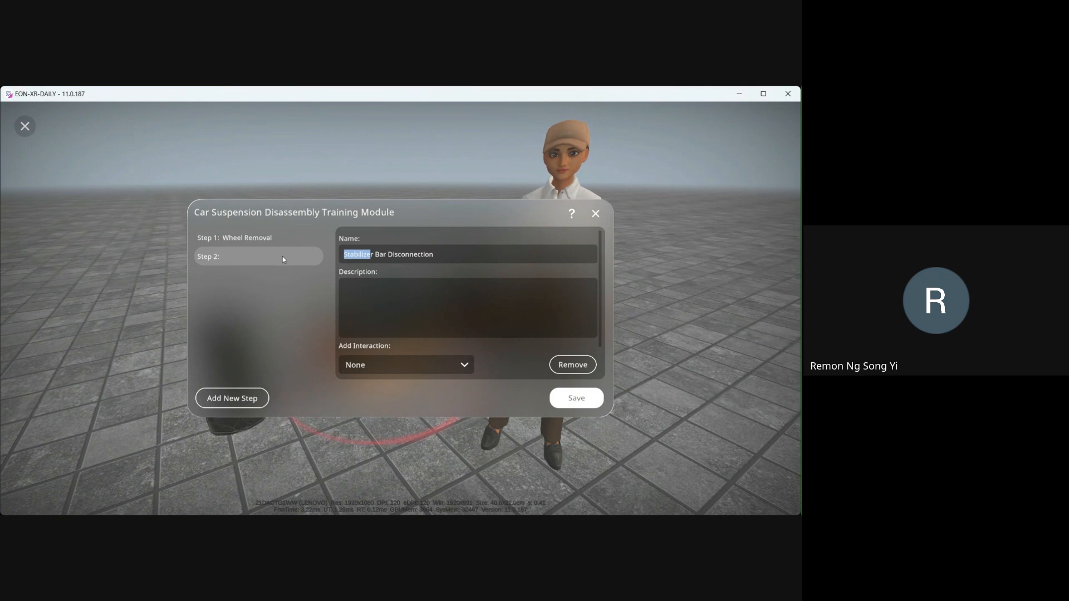
{"action": "key", "text": "BackSpace"}
{"action": "key", "text": "Delete"}
{"action": "type", "text": "Sway"}
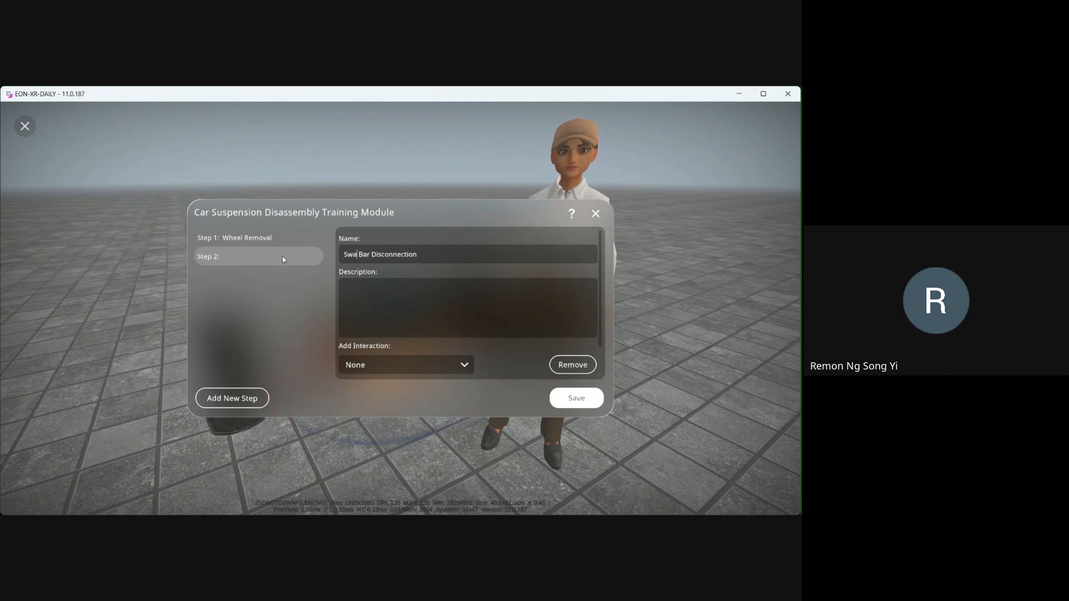
- Paste Step 2's description about removing the orange stabilizer bar and lifting out the sway bar assembly
{"action": "left_click", "coordinate": [380, 300]}
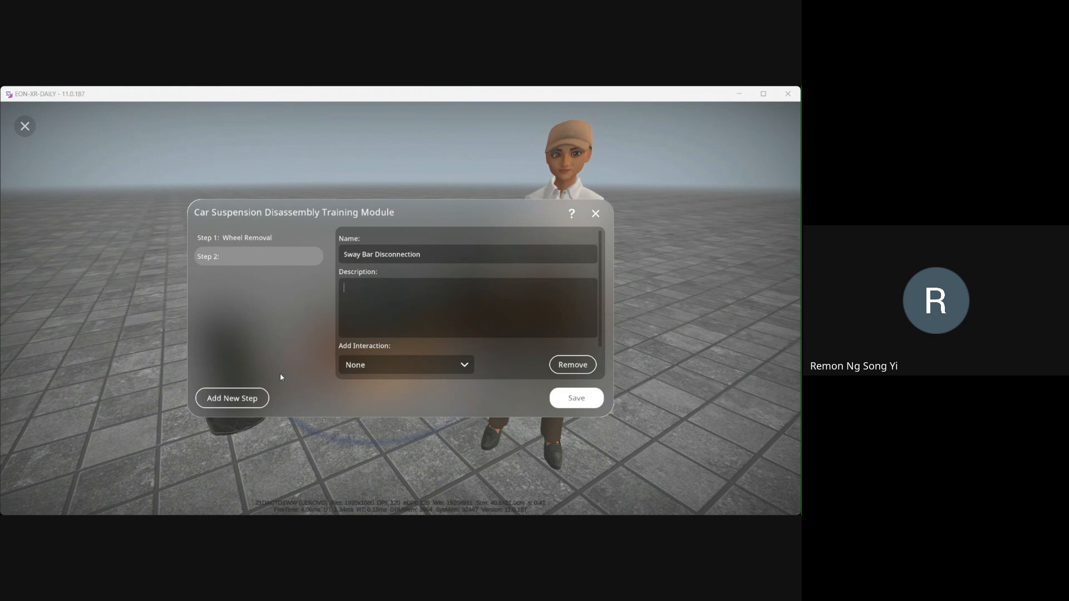
{"action": "left_click", "coordinate": [413, 316]}
{"action": "type", "text": "Tap the orange stabilizer bar by removing the connecting links and mounting bolts. Lift out the complete sway bar assembly from the suspension system."}
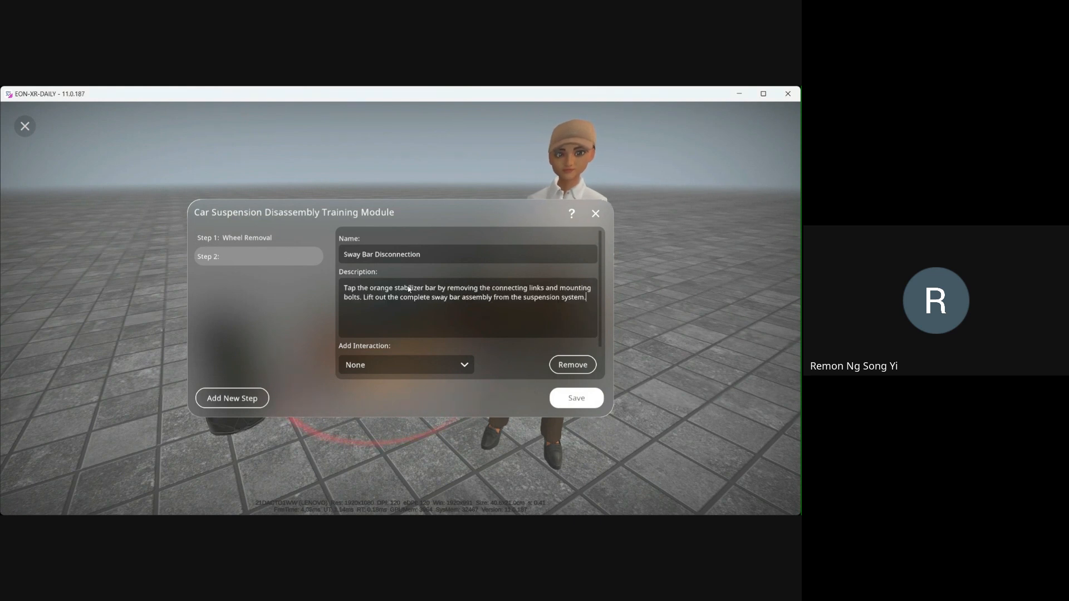
- Change 'stabilizer' to 'sway' in Step 2's description so it reads 'Tap the orange sway bar'
{"action": "double_click", "coordinate": [408, 289]}
{"action": "type", "text": "sway"}
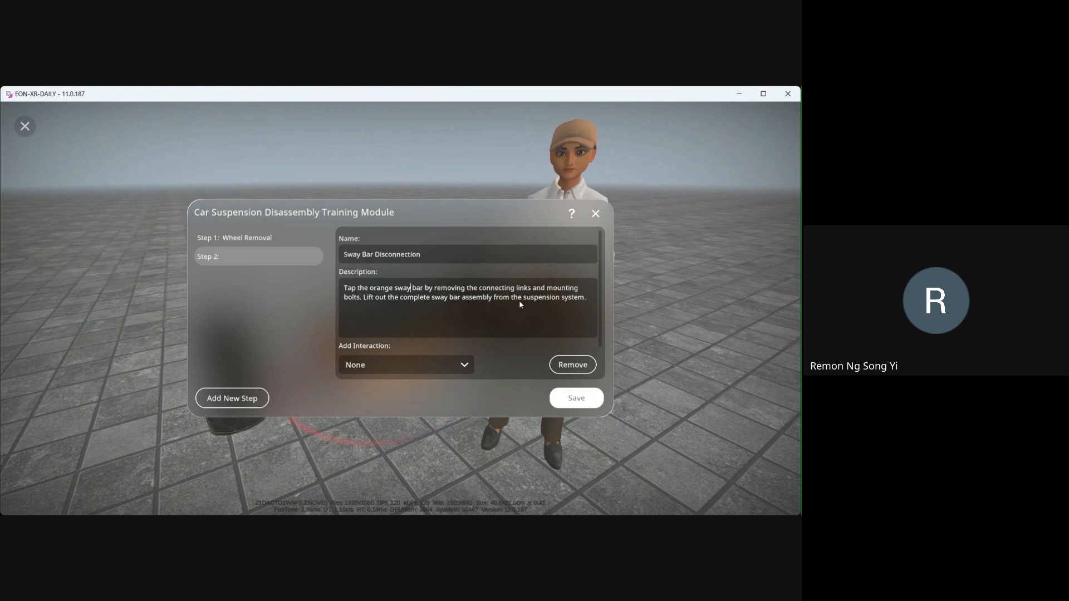
{"action": "left_click_drag", "start_coordinate": [386, 289], "coordinate": [554, 290]}
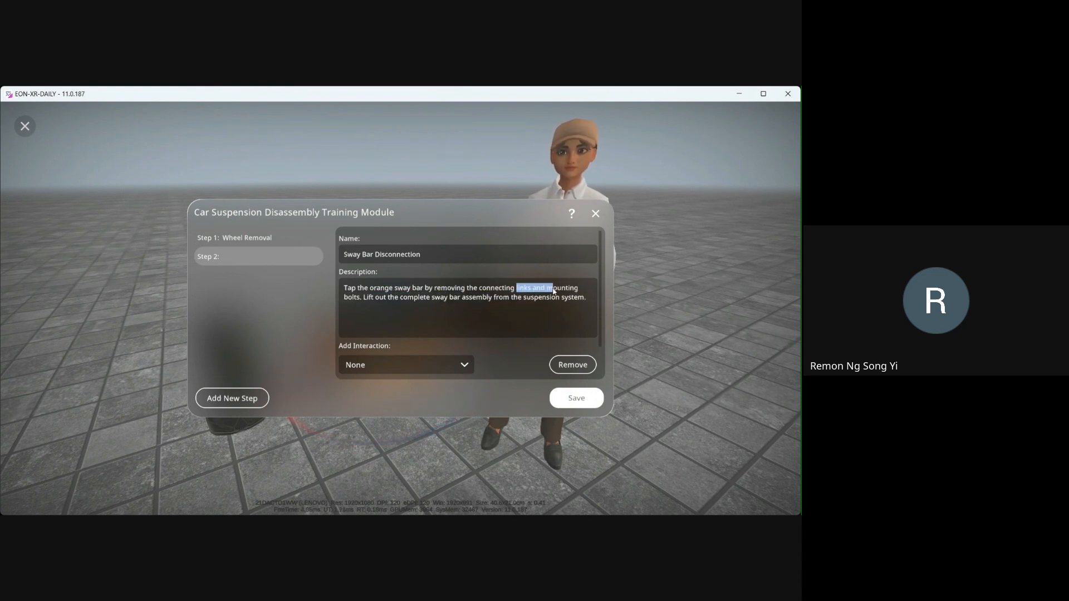
{"action": "left_click_drag", "start_coordinate": [468, 289], "coordinate": [362, 302]}
{"action": "double_click", "coordinate": [564, 289]}
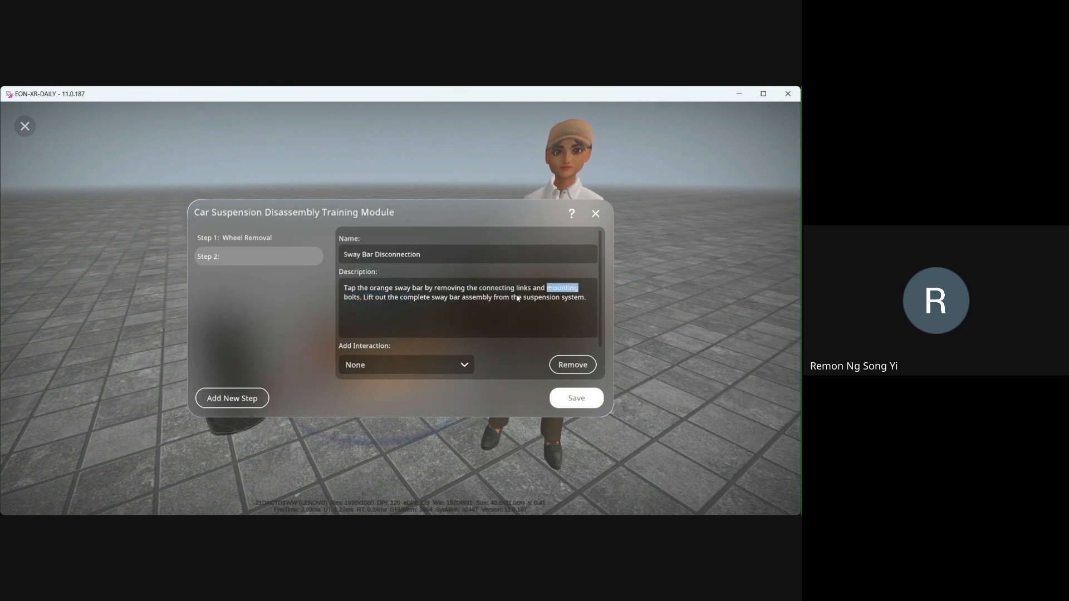
{"action": "left_click_drag", "start_coordinate": [345, 297], "coordinate": [587, 298]}
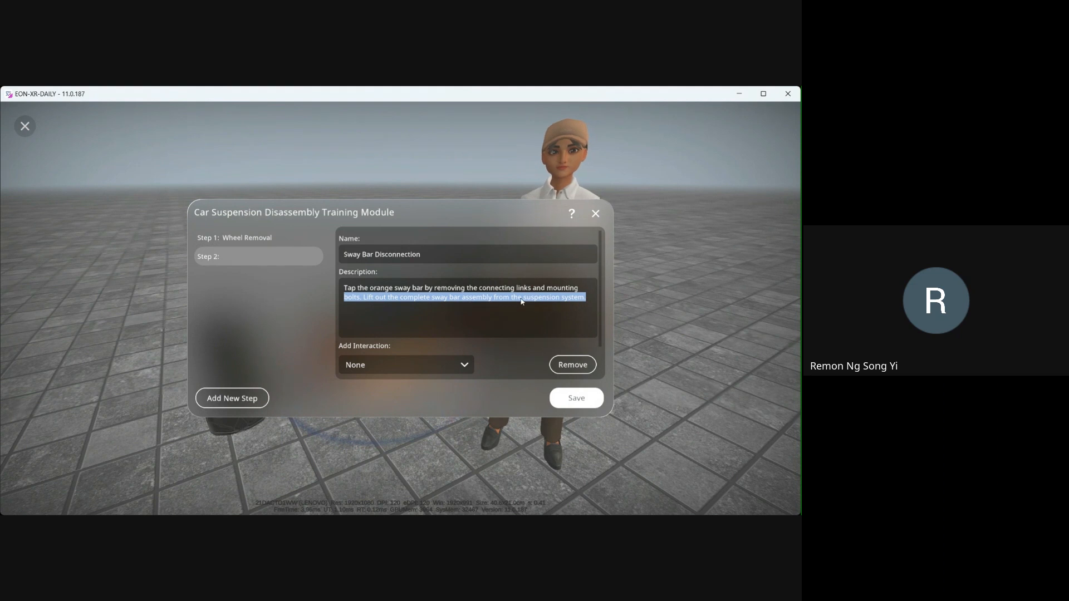
{"action": "left_click", "coordinate": [582, 299]}
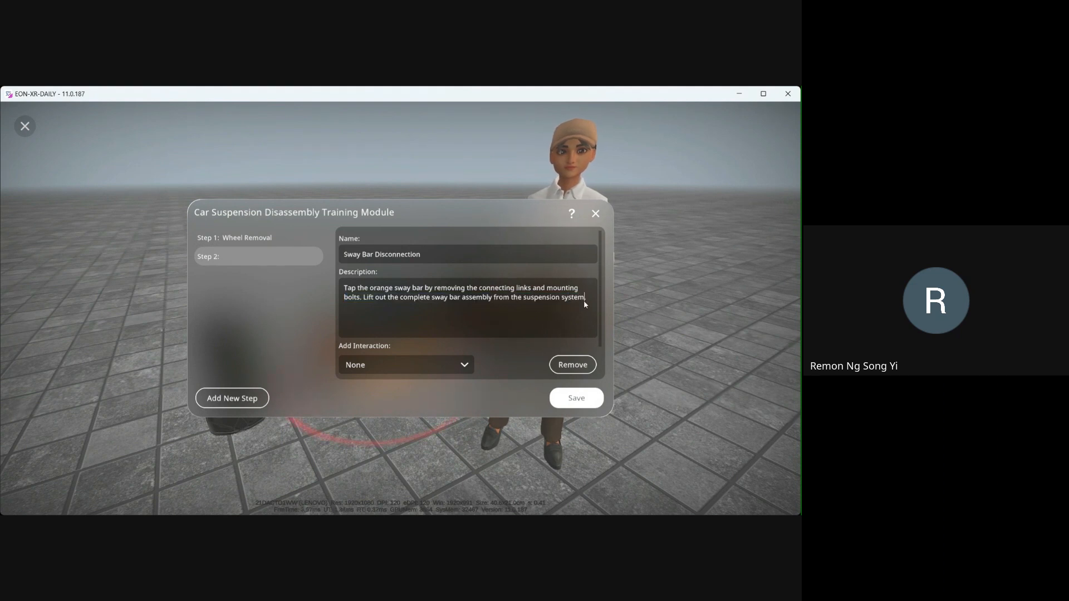
{"action": "double_click", "coordinate": [584, 300]}
- Link Step 2 to the Front Sway Bar (Part) Pull Sway Bar interaction
{"action": "left_click", "coordinate": [397, 367]}
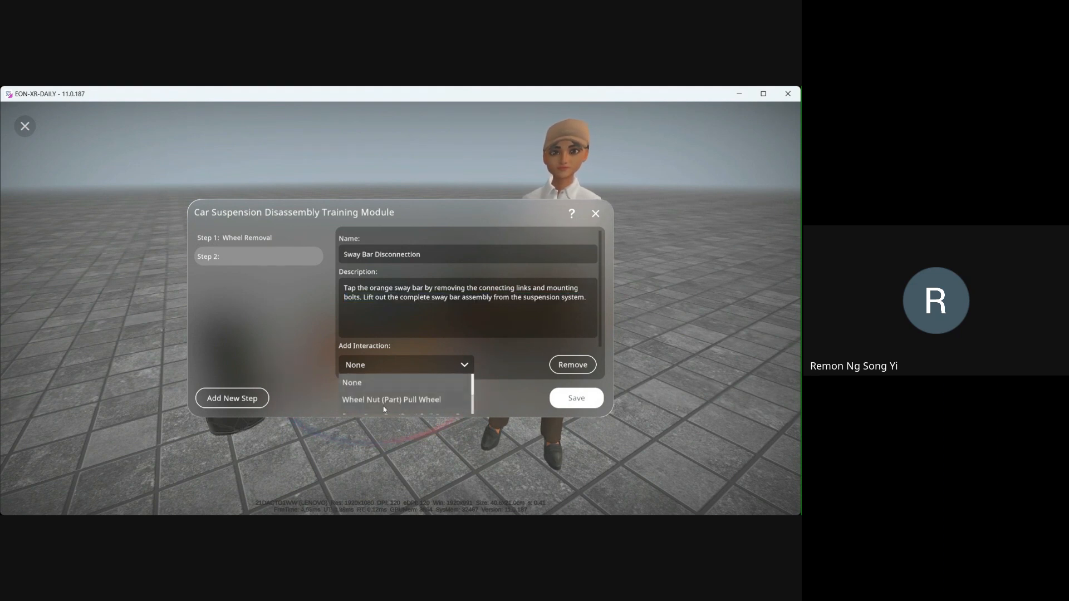
{"action": "scroll", "coordinate": [390, 398], "scroll_direction": "down", "scroll_amount": 2}
{"action": "left_click", "coordinate": [394, 390]}
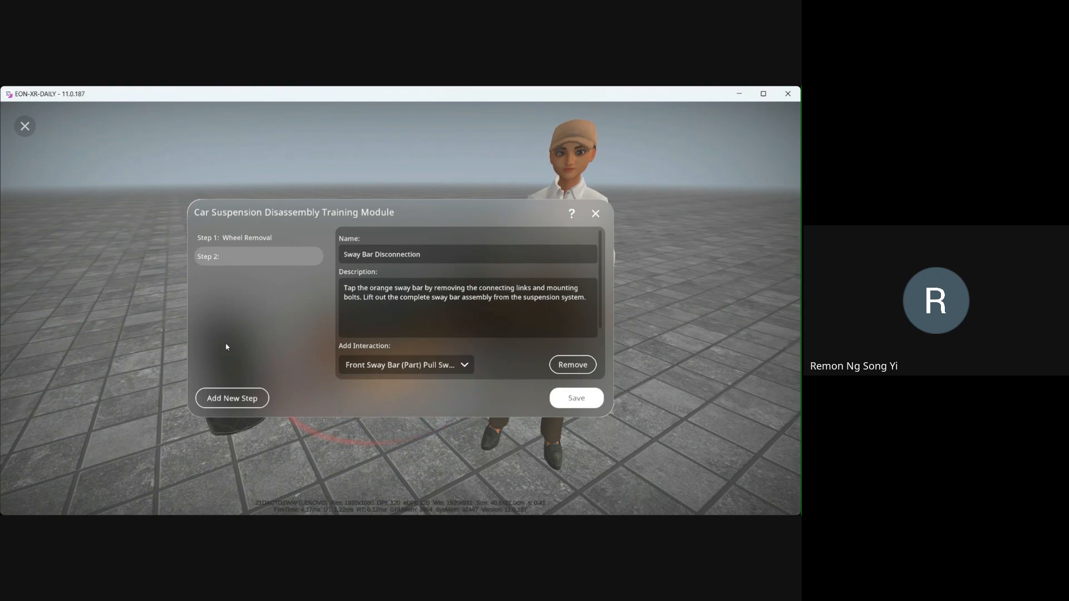
- Add Step 3 and name it Lift Shock Absorber
{"action": "left_click", "coordinate": [237, 406]}
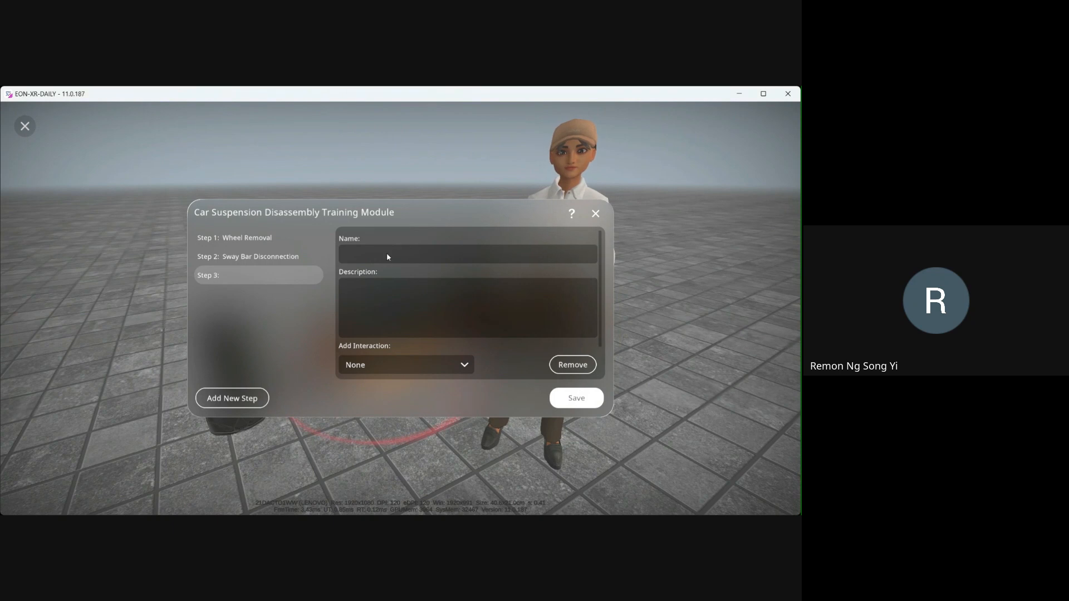
{"action": "type", "text": "Lift Shock Absorber"}
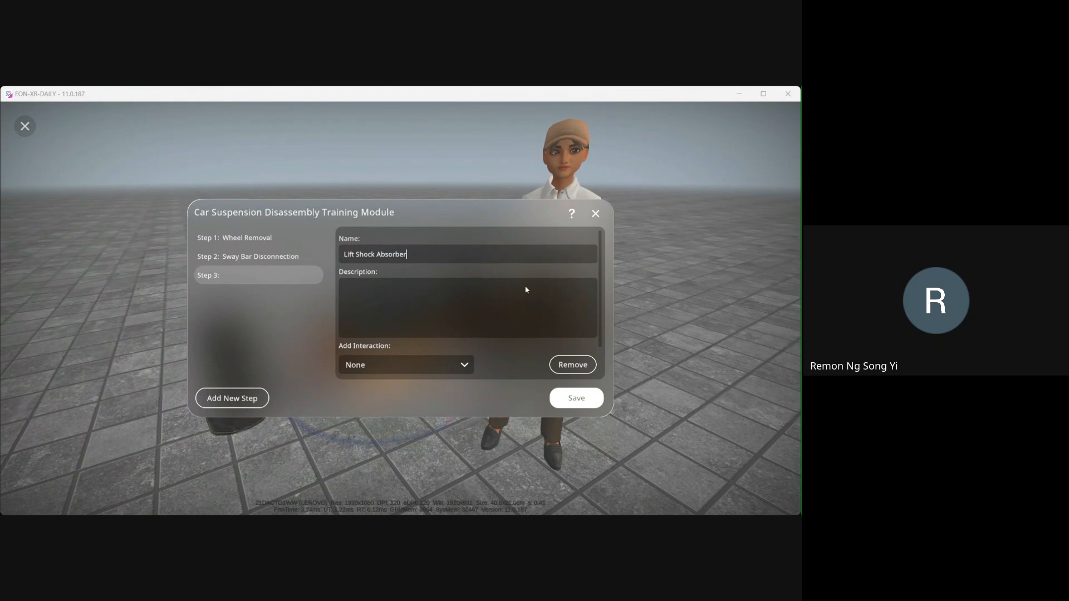
- Paste Step 3's description telling learners to answer the quiz question on removing the shock absorber safely
{"action": "left_click", "coordinate": [406, 303]}
{"action": "type", "text": "Answer the quiz question correctly. The correct answer is what you should do in the real world to remove the shock absorber safely and properly."}
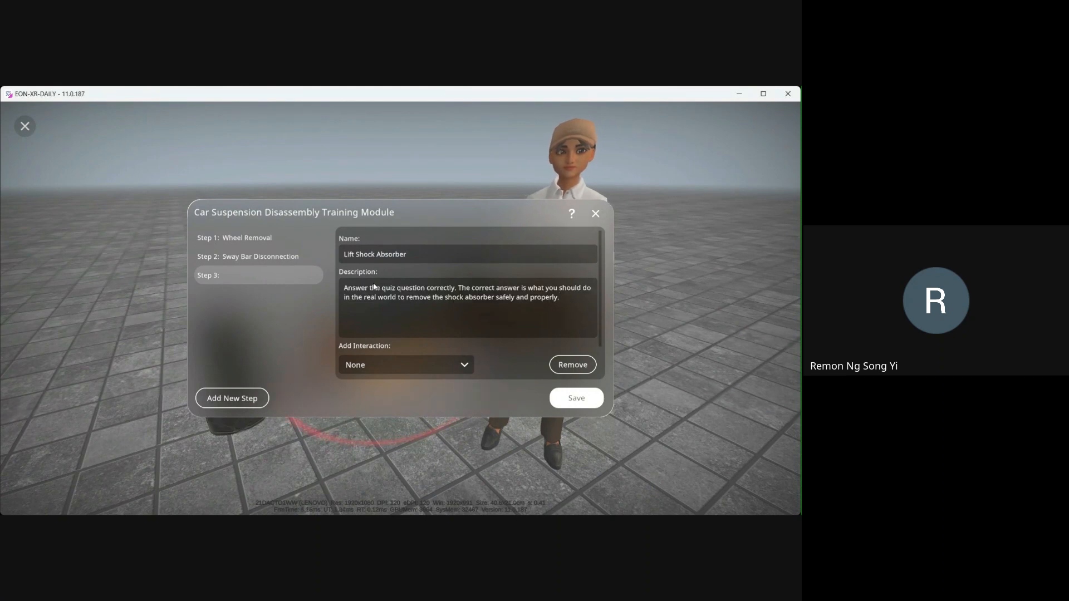
{"action": "left_click_drag", "start_coordinate": [391, 288], "coordinate": [534, 302]}
{"action": "left_click", "coordinate": [510, 288]}
{"action": "left_click", "coordinate": [531, 298]}
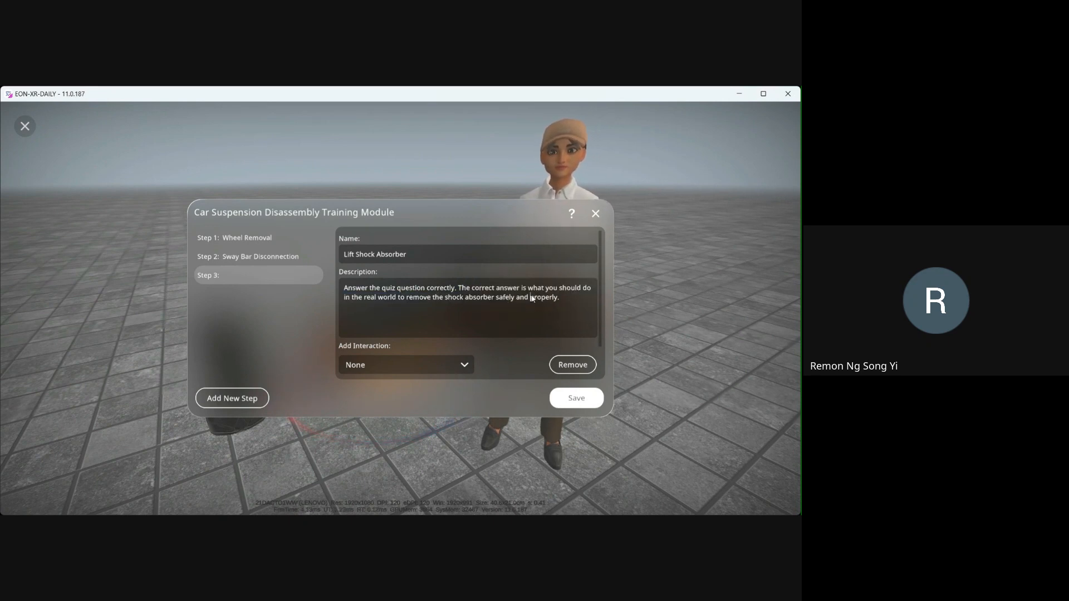
{"action": "left_click_drag", "start_coordinate": [459, 288], "coordinate": [552, 298]}
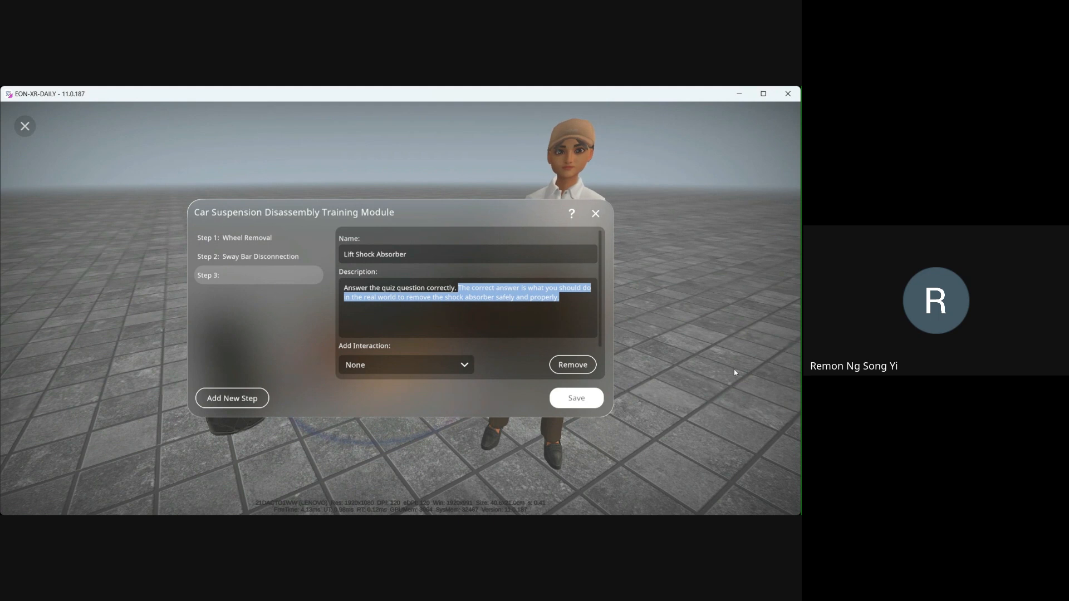
{"action": "left_click_drag", "start_coordinate": [383, 298], "coordinate": [548, 302]}
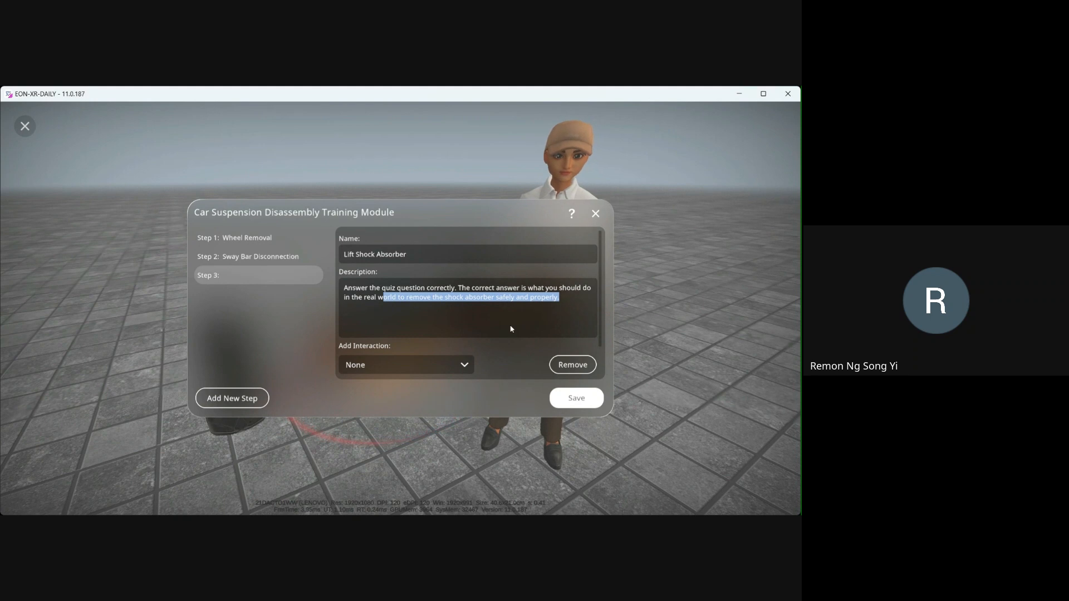
- Link Step 3 to the Quiz Passed Lift Shock Absorber interaction
{"action": "left_click", "coordinate": [450, 367]}
{"action": "scroll", "coordinate": [412, 402], "scroll_direction": "down", "scroll_amount": 2}
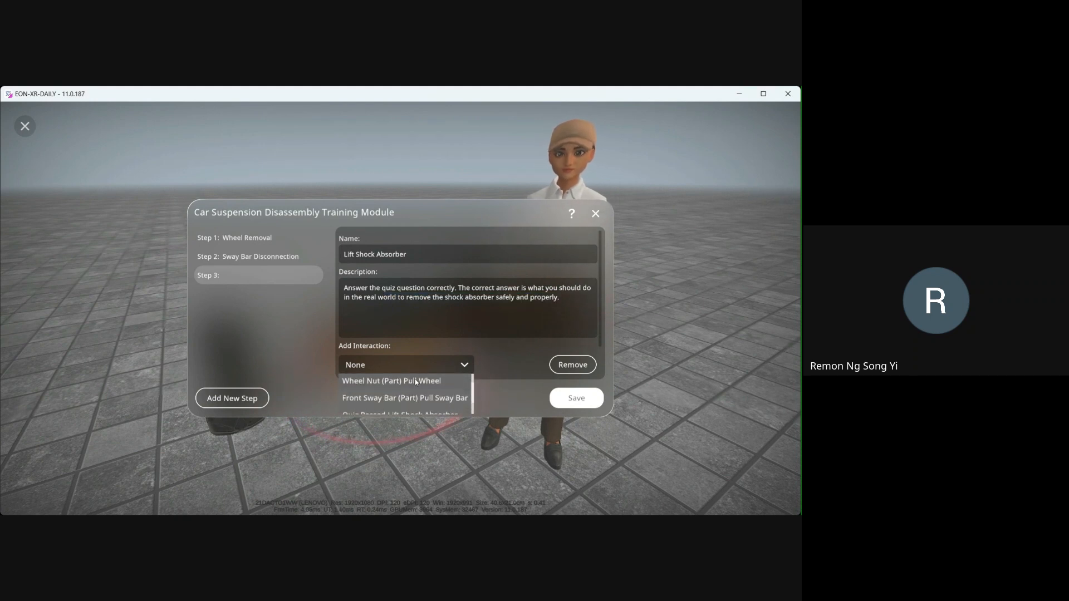
{"action": "left_click", "coordinate": [383, 404]}
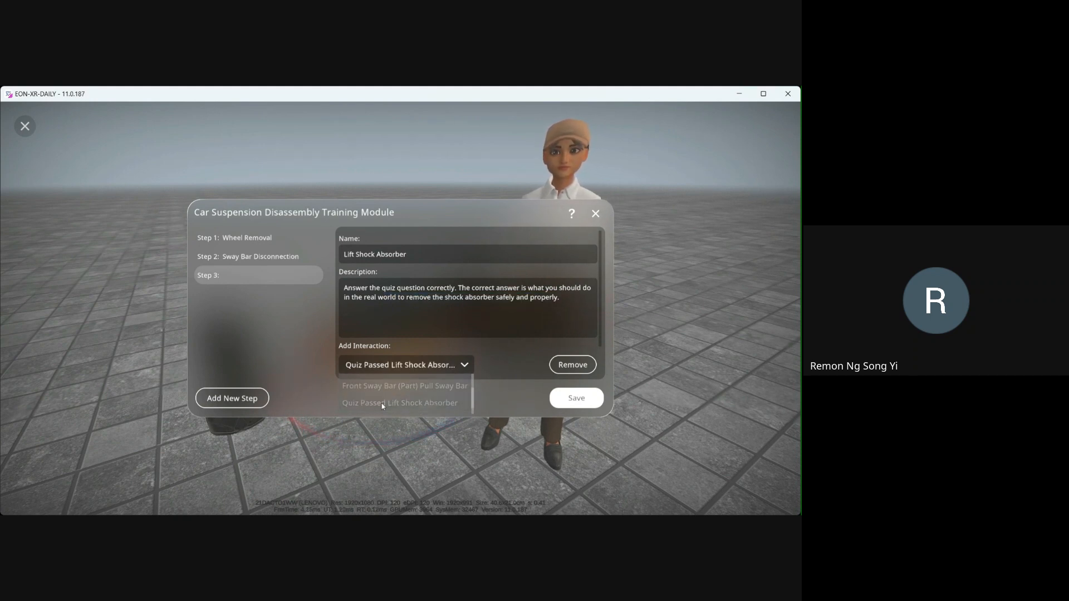
{"action": "left_click", "coordinate": [388, 335]}
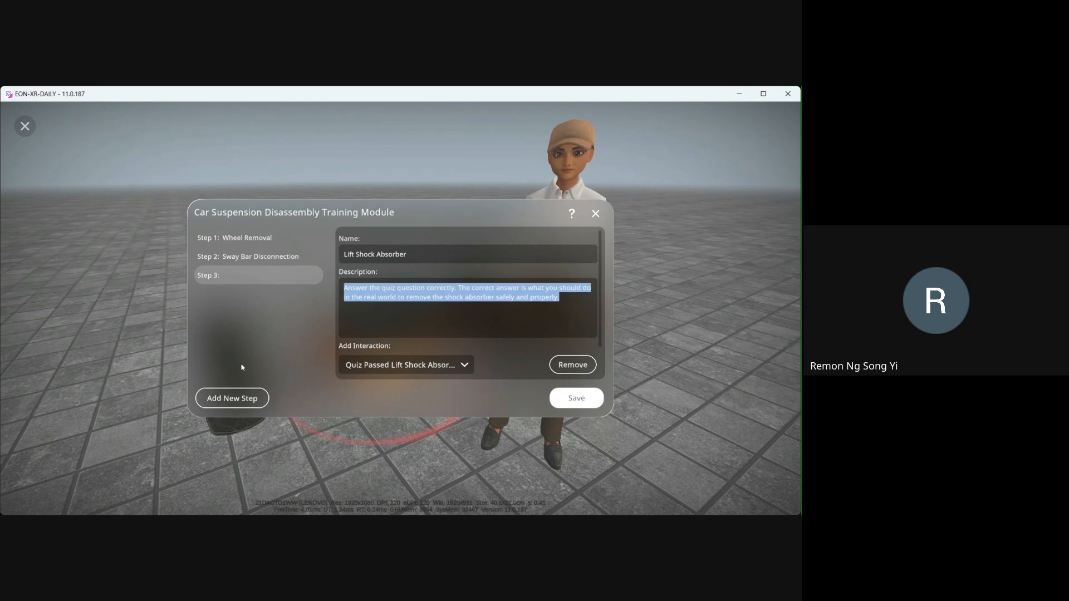
- Add Step 4 and name it Bracket Kit and Upper Control Arm Removal
{"action": "left_click", "coordinate": [239, 398]}
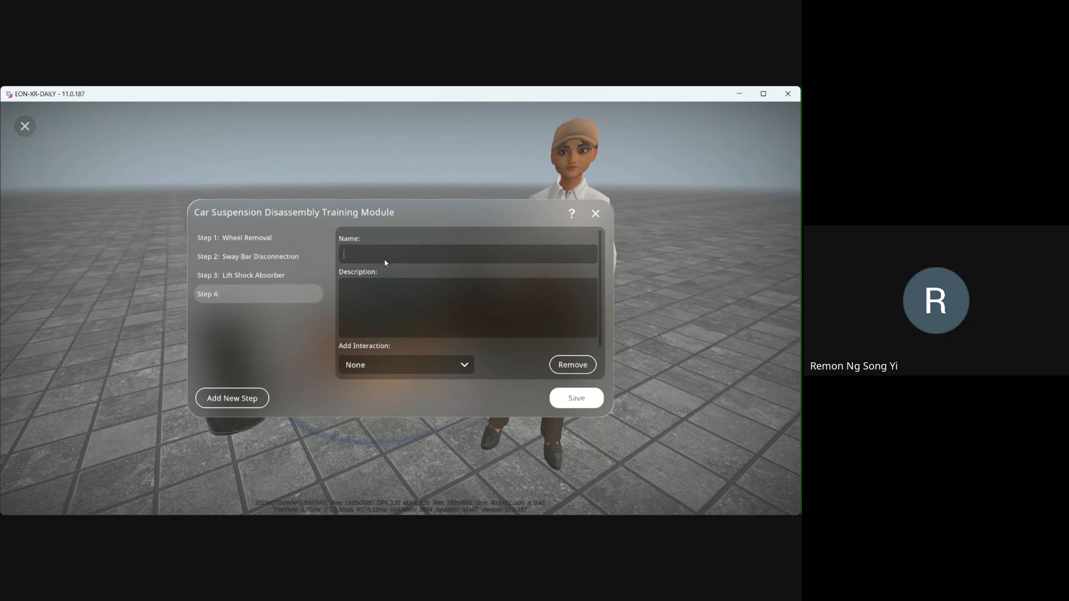
{"action": "type", "text": "Upper Control Arm Removal"}
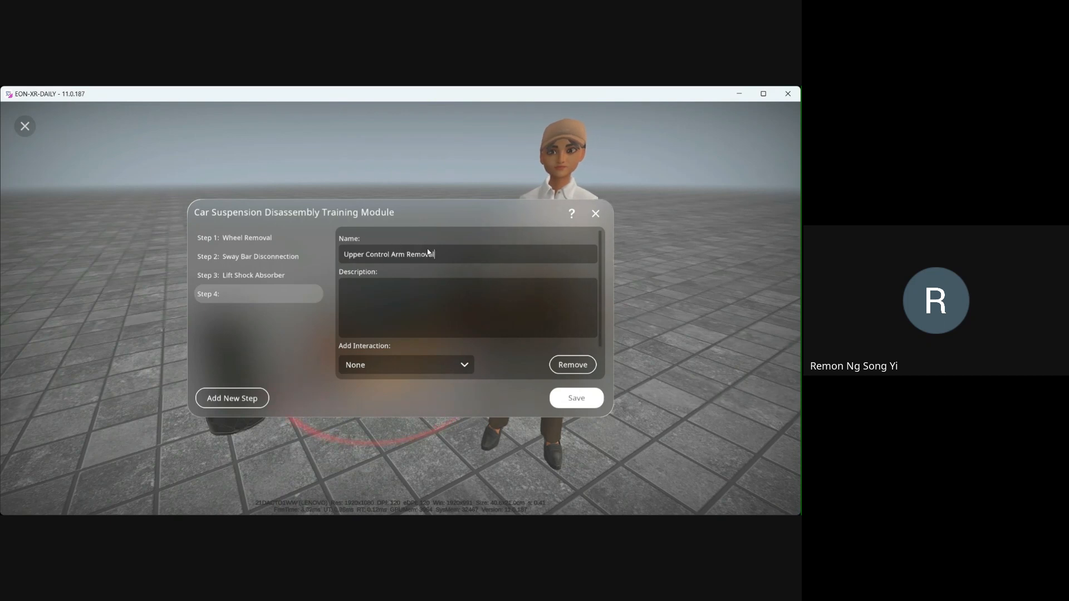
{"action": "left_click", "coordinate": [345, 256]}
{"action": "type", "text": "Bracke"}
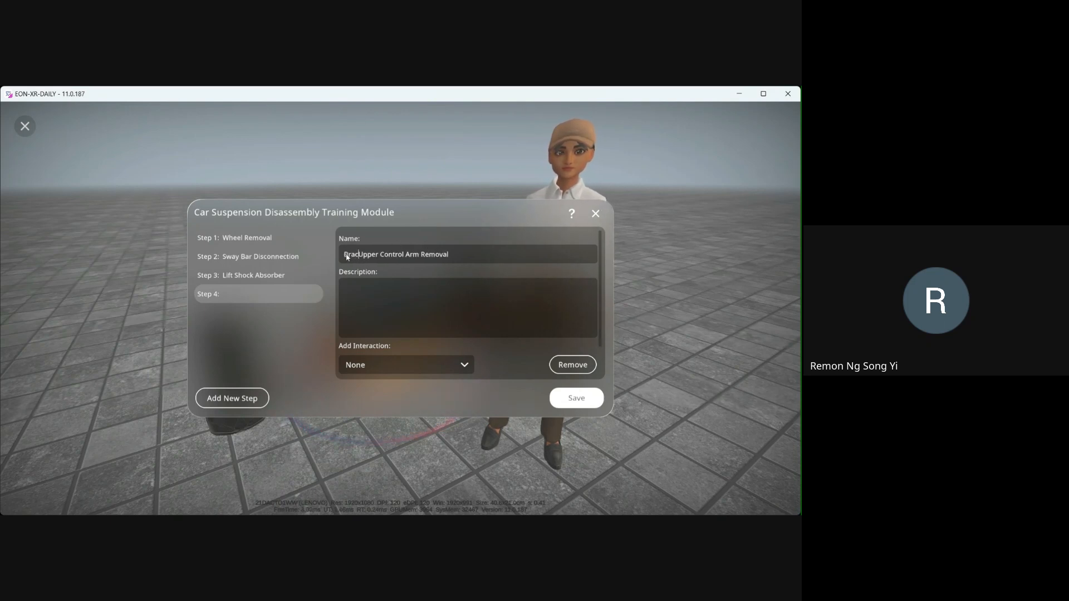
{"action": "type", "text": "t Kit and"}
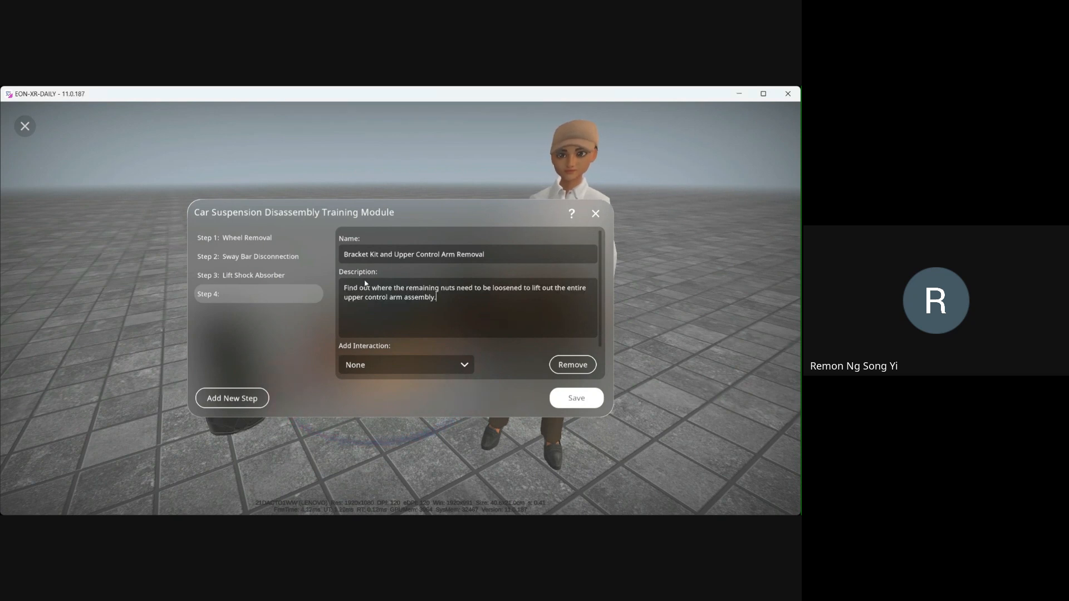
- Insert 'bracket kit and' before 'upper control arm assembly' in Step 4's description
{"action": "double_click", "coordinate": [448, 289]}
{"action": "double_click", "coordinate": [421, 290]}
{"action": "double_click", "coordinate": [472, 289]}
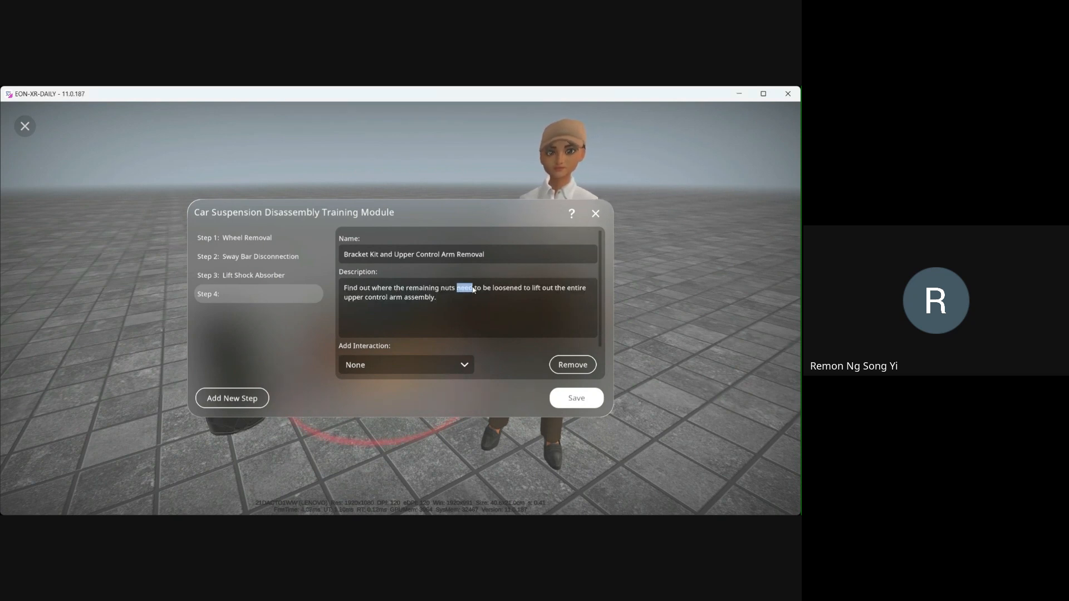
{"action": "left_click", "coordinate": [431, 292]}
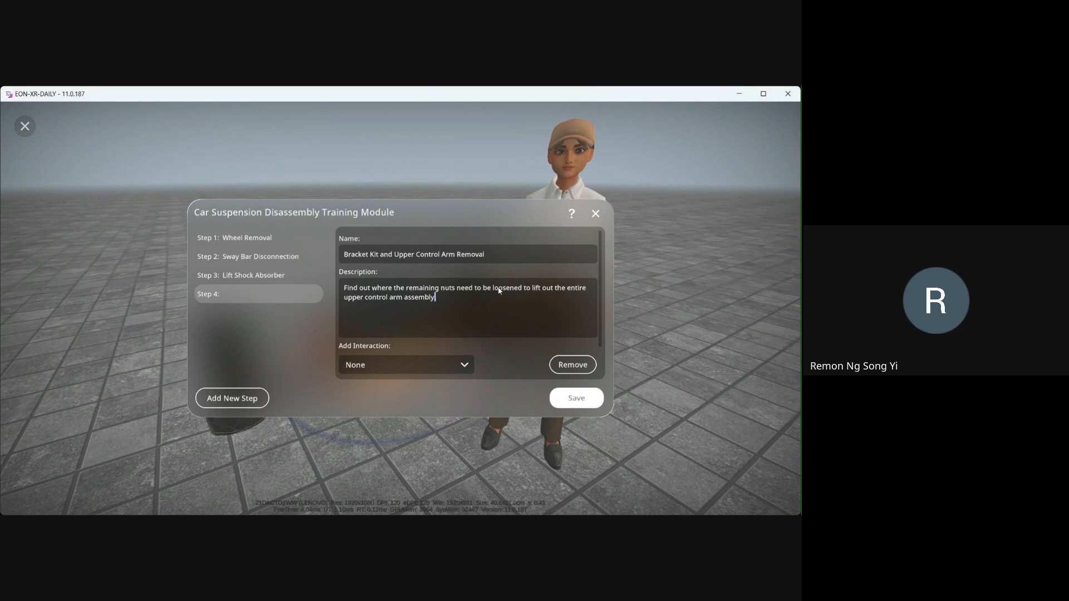
{"action": "left_click_drag", "start_coordinate": [499, 291], "coordinate": [527, 292]}
{"action": "left_click", "coordinate": [568, 289]}
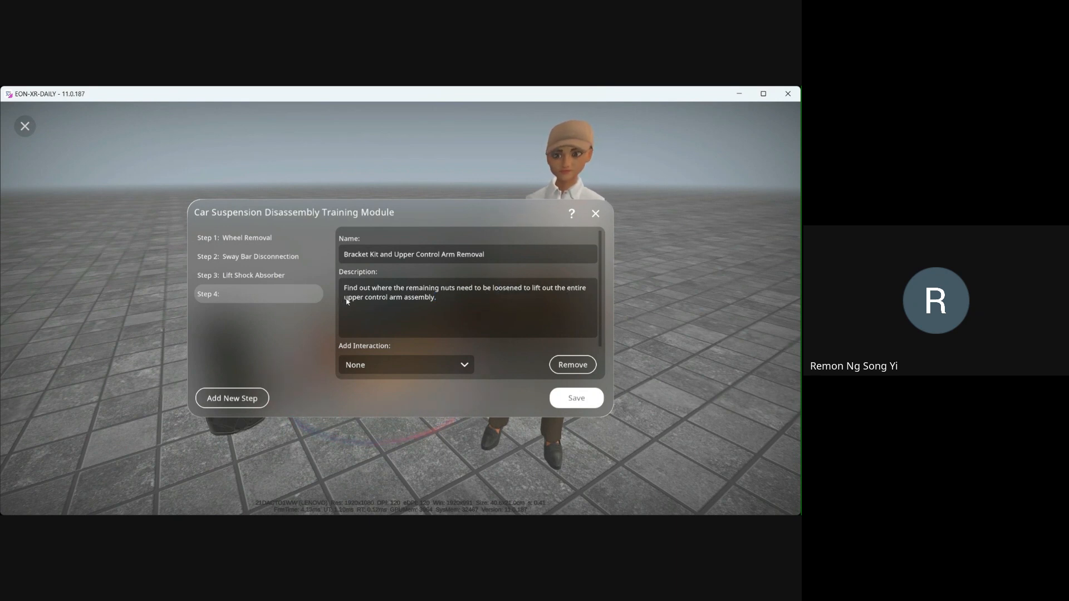
{"action": "type", "text": "bracket k"}
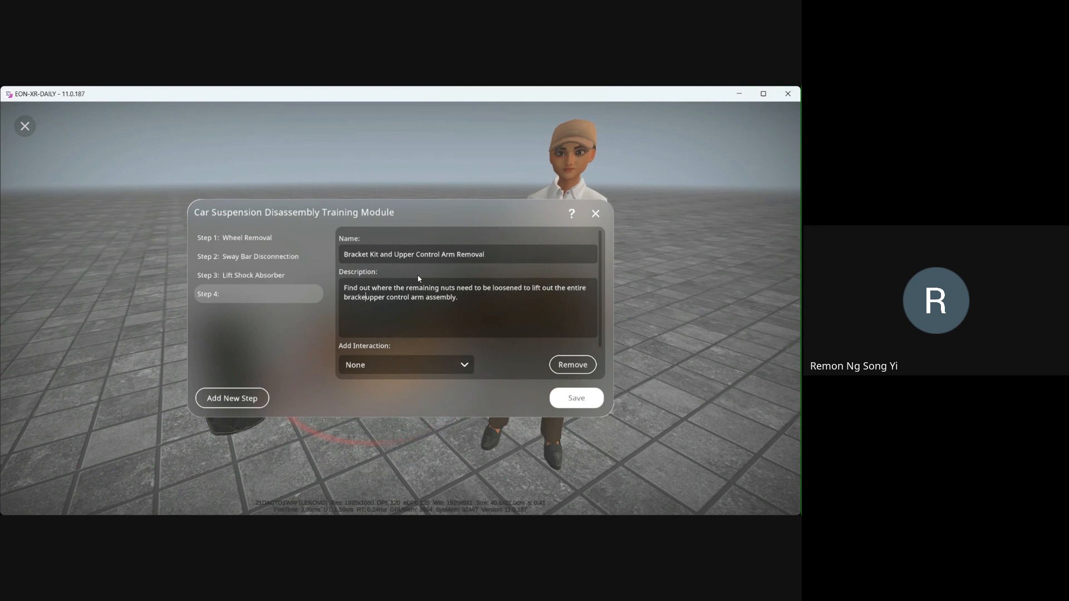
{"action": "type", "text": "it and"}
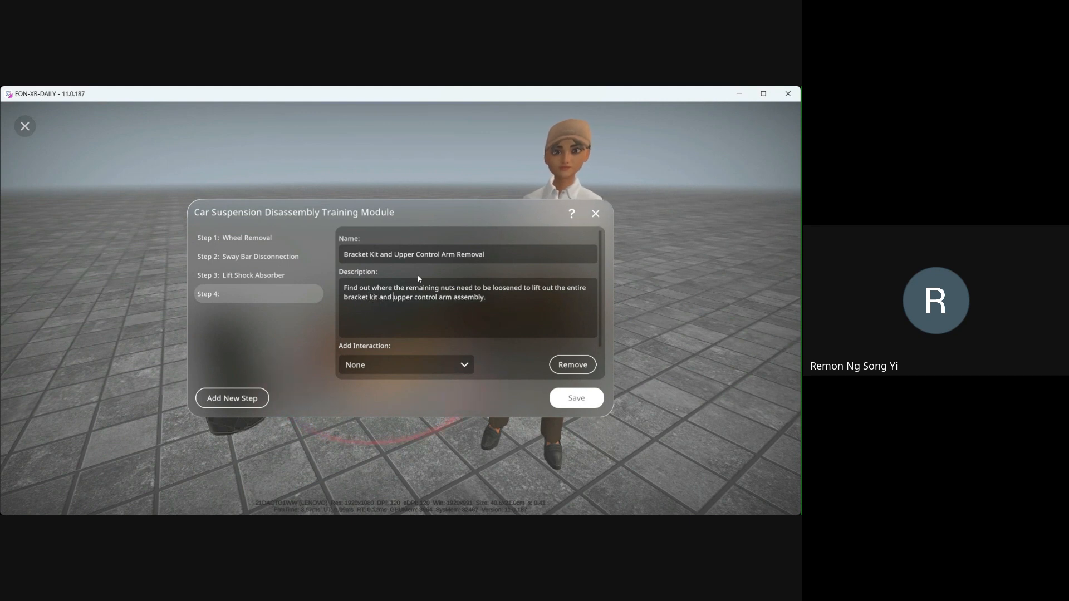
- Link Step 4 to the Surface Area Lift Bracket Kit interaction
{"action": "left_click", "coordinate": [443, 367]}
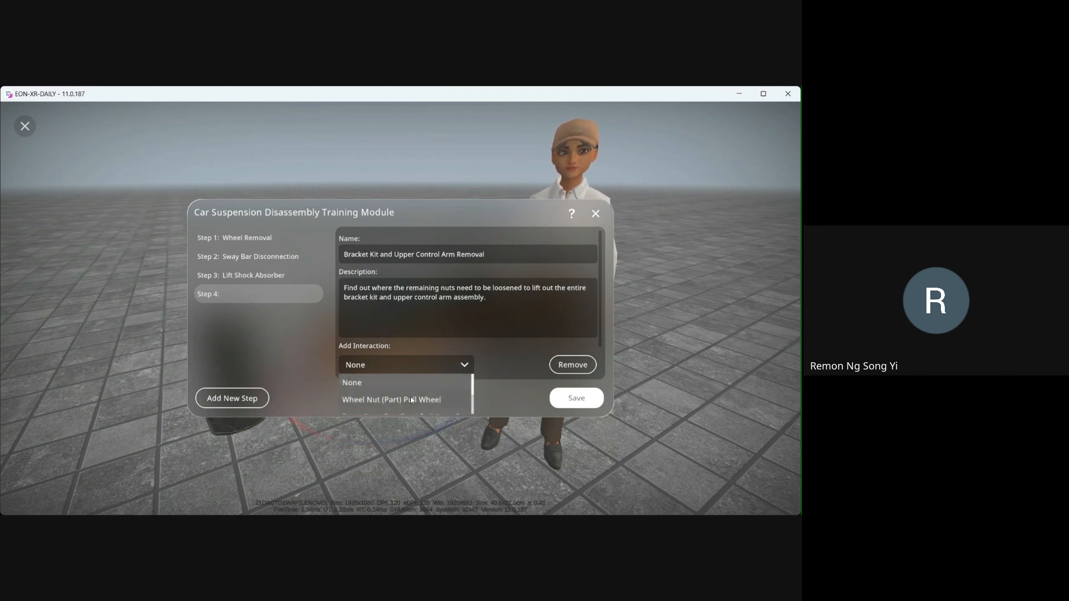
{"action": "scroll", "coordinate": [400, 396], "scroll_direction": "down", "scroll_amount": 3}
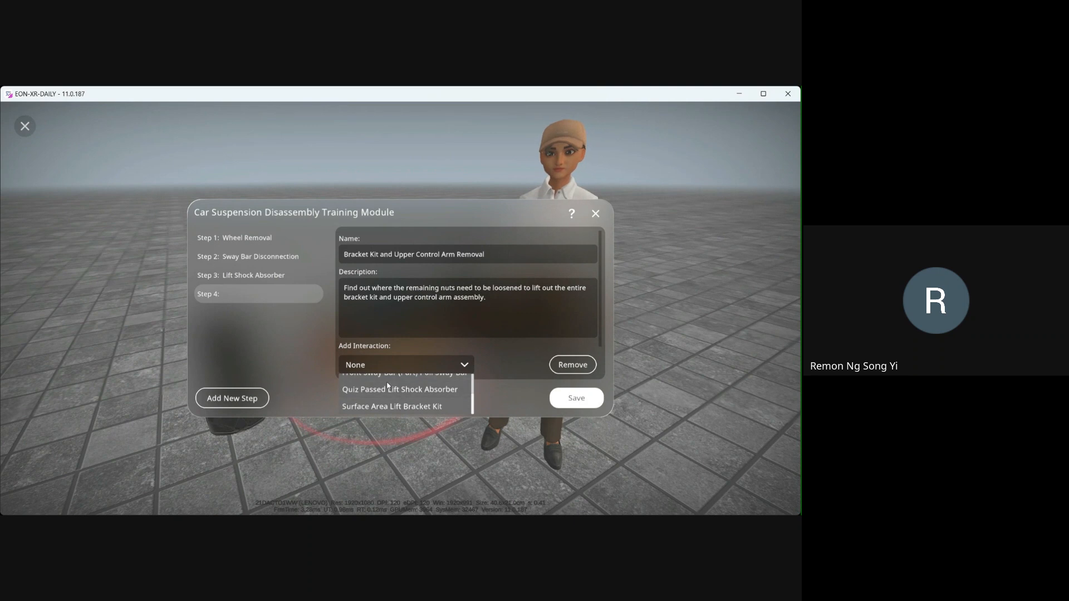
{"action": "left_click", "coordinate": [440, 408]}
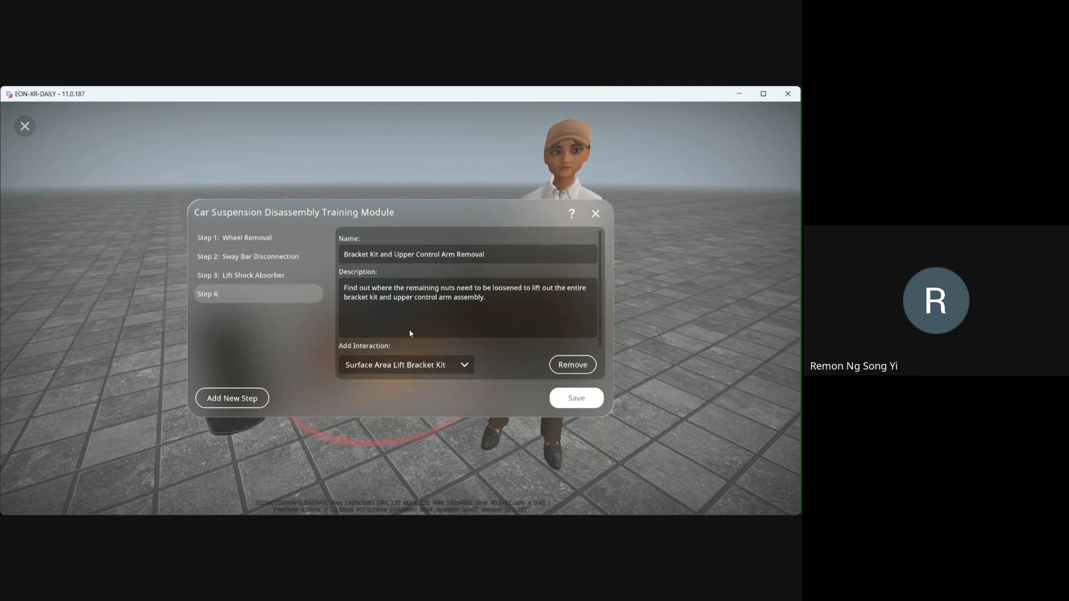
- Review each of the four procedure steps' names, descriptions and linked interactions
{"action": "left_click", "coordinate": [244, 275]}
{"action": "left_click", "coordinate": [248, 293]}
{"action": "left_click", "coordinate": [252, 276]}
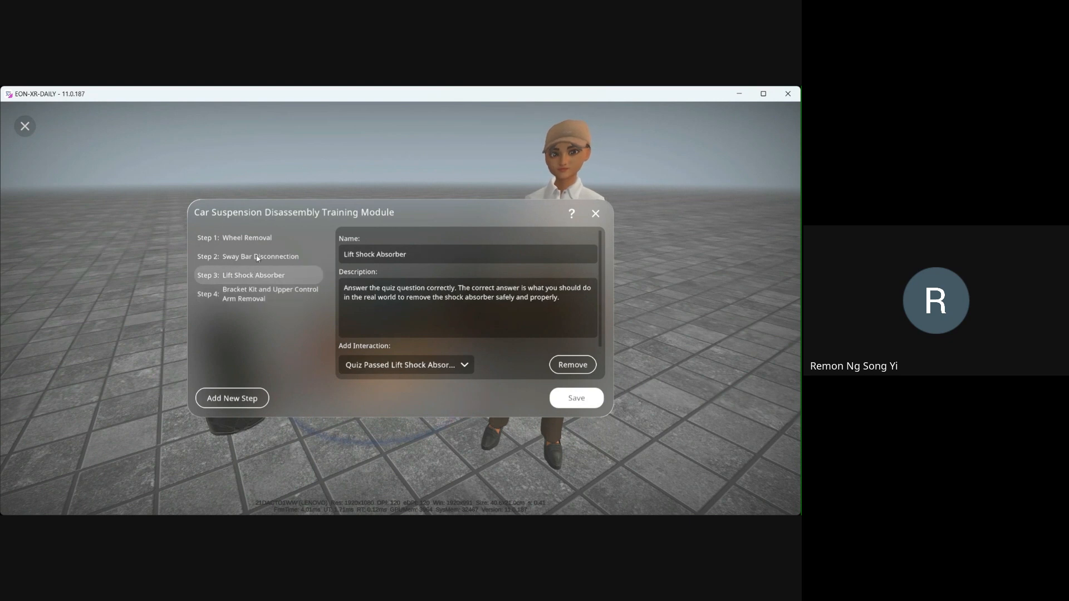
{"action": "left_click", "coordinate": [256, 257]}
{"action": "left_click", "coordinate": [260, 239]}
{"action": "left_click", "coordinate": [265, 257]}
{"action": "left_click", "coordinate": [266, 275]}
{"action": "left_click", "coordinate": [267, 295]}
{"action": "left_click", "coordinate": [268, 277]}
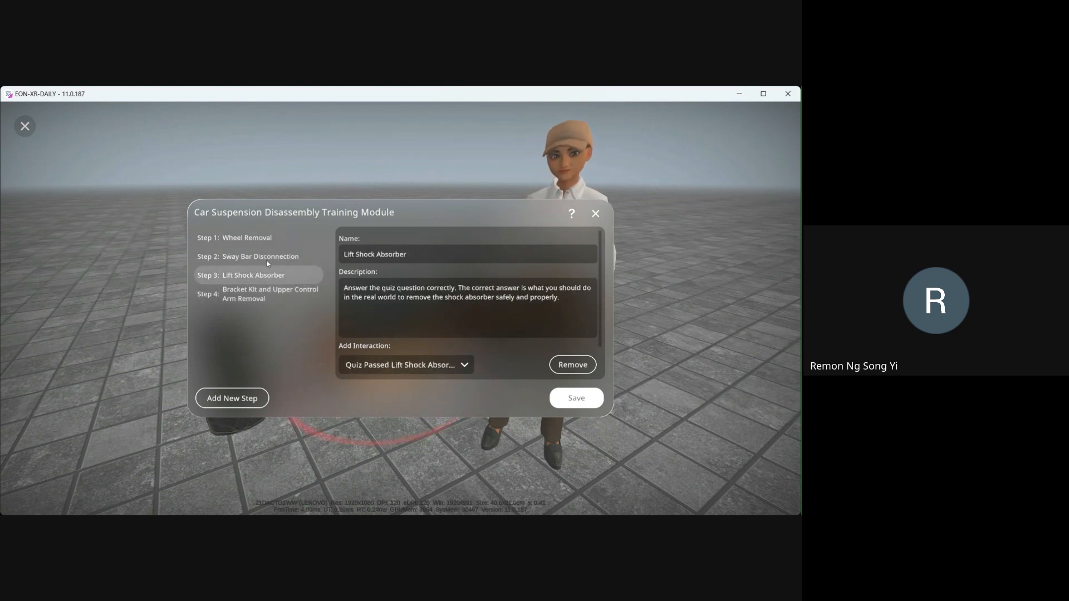
{"action": "left_click", "coordinate": [264, 258]}
{"action": "left_click", "coordinate": [262, 240]}
{"action": "left_click", "coordinate": [260, 275]}
{"action": "left_click", "coordinate": [258, 291]}
{"action": "left_click", "coordinate": [254, 254]}
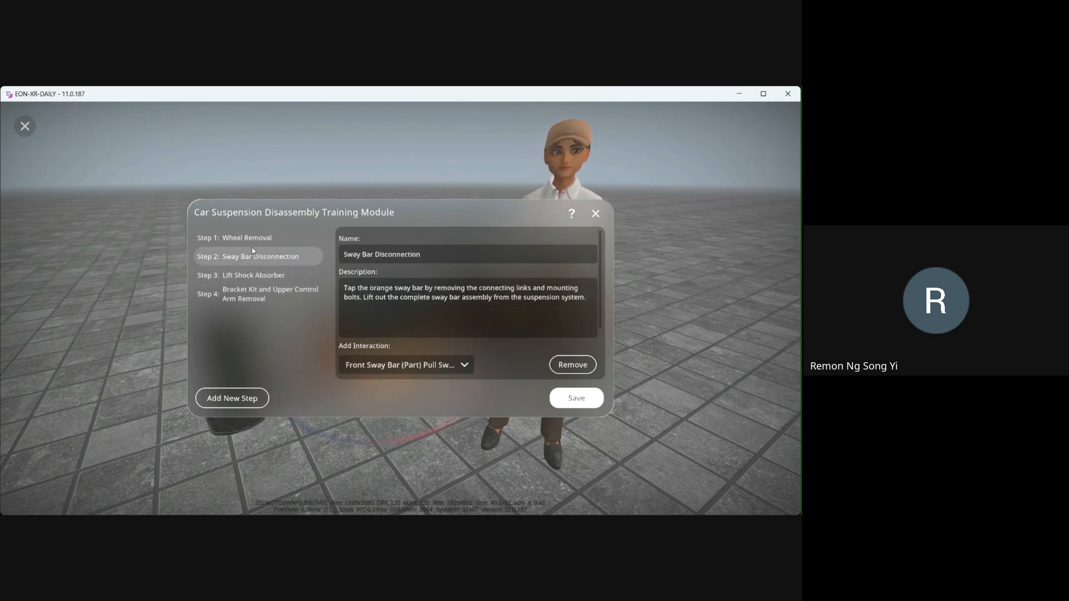
{"action": "left_click", "coordinate": [255, 239]}
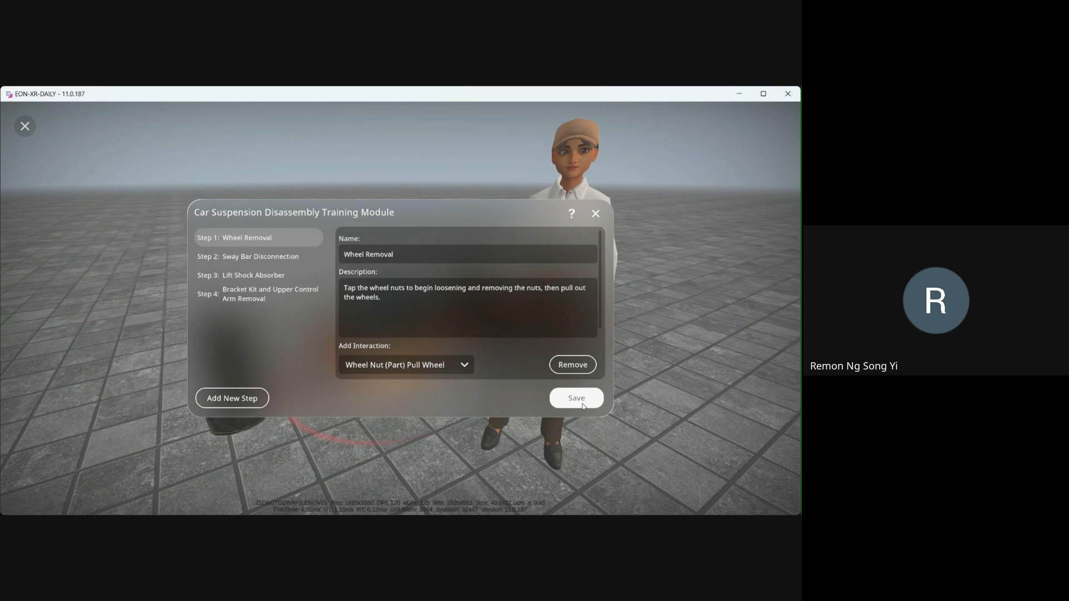
- Save the procedure and select the Car Suspension Disassembly Training Module in the assessment portal
{"action": "left_click", "coordinate": [576, 400]}
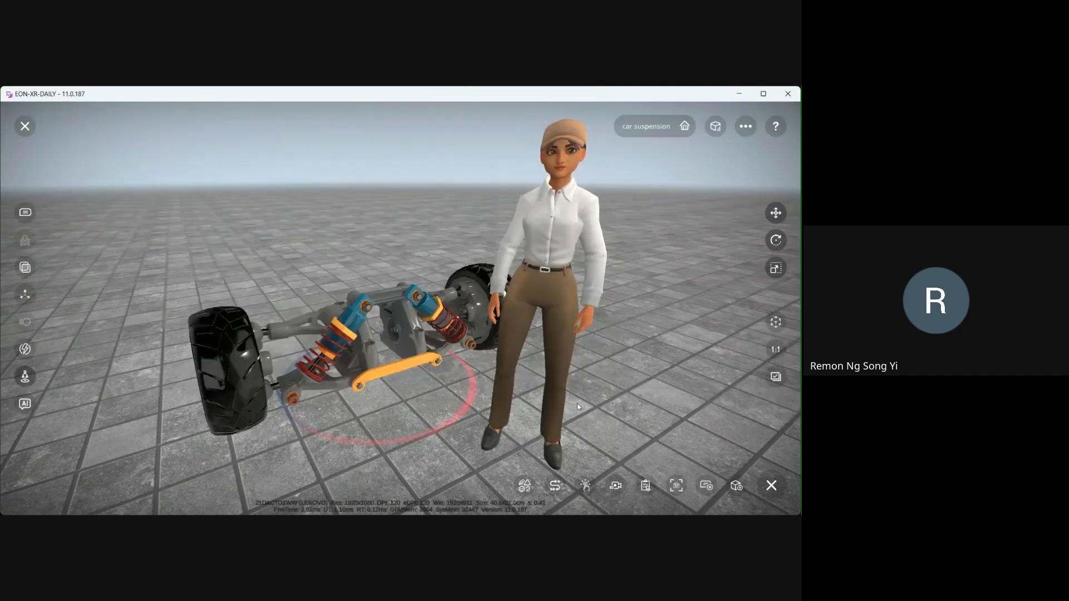
{"action": "left_click", "coordinate": [646, 480]}
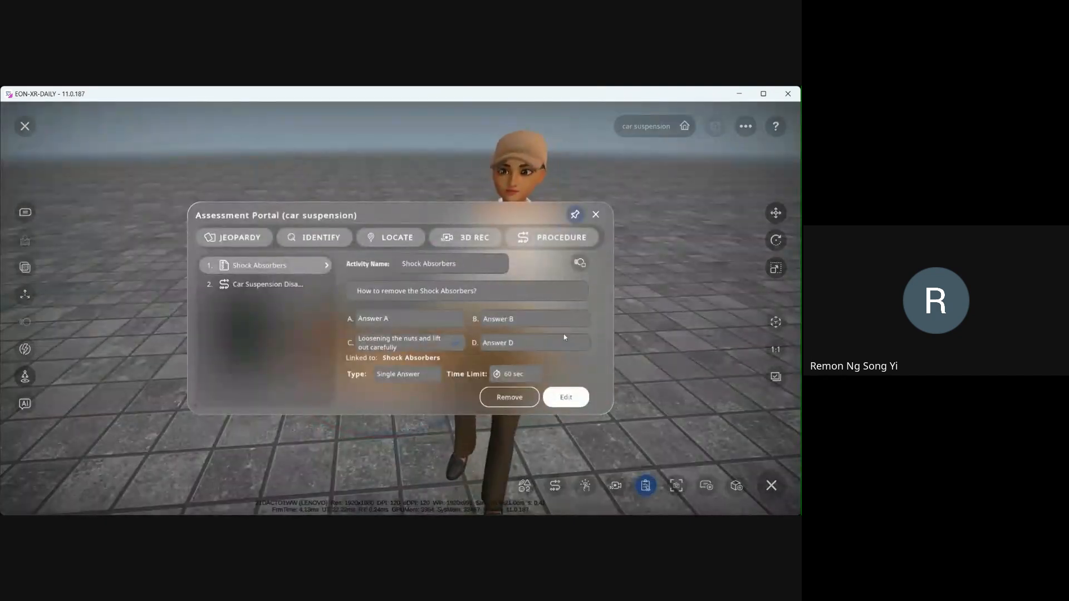
{"action": "left_click", "coordinate": [252, 285]}
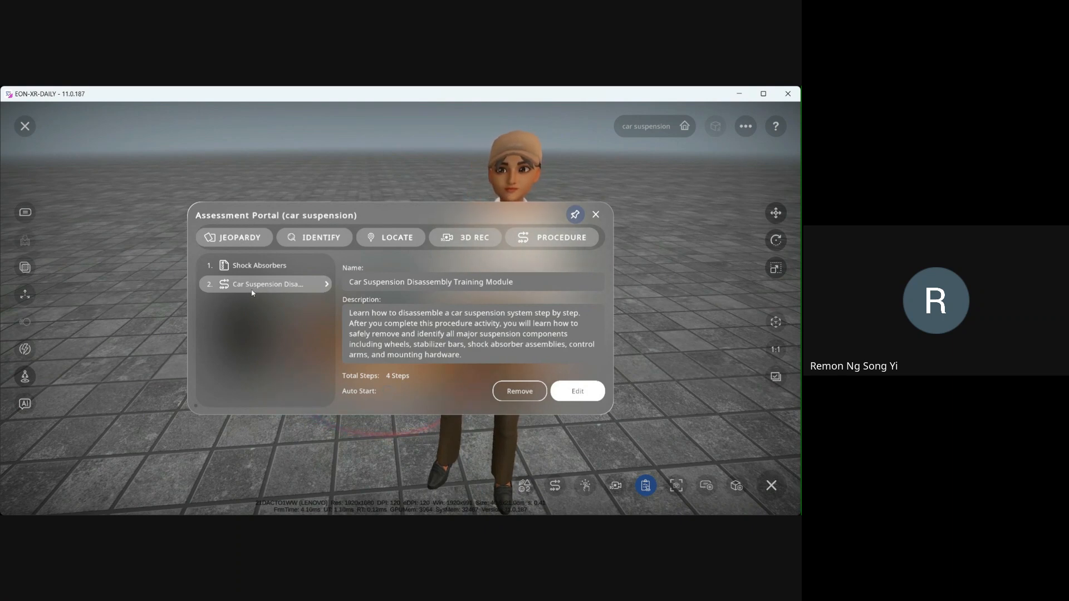
- Reopen the procedure's step list, review Steps 1 and 2, then save and confirm the procedure
{"action": "left_click", "coordinate": [568, 399]}
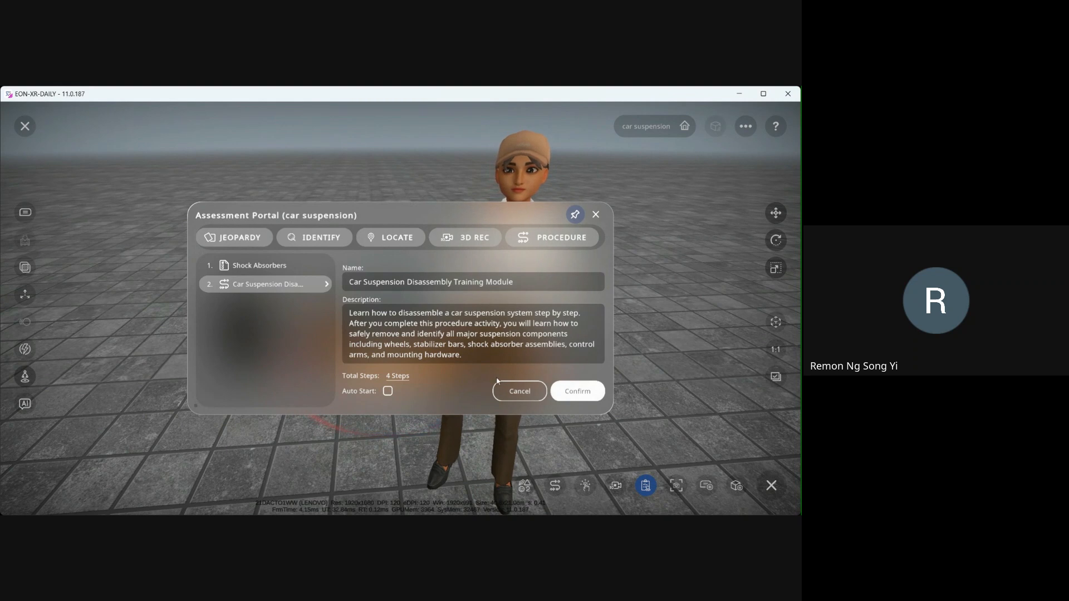
{"action": "left_click", "coordinate": [398, 377]}
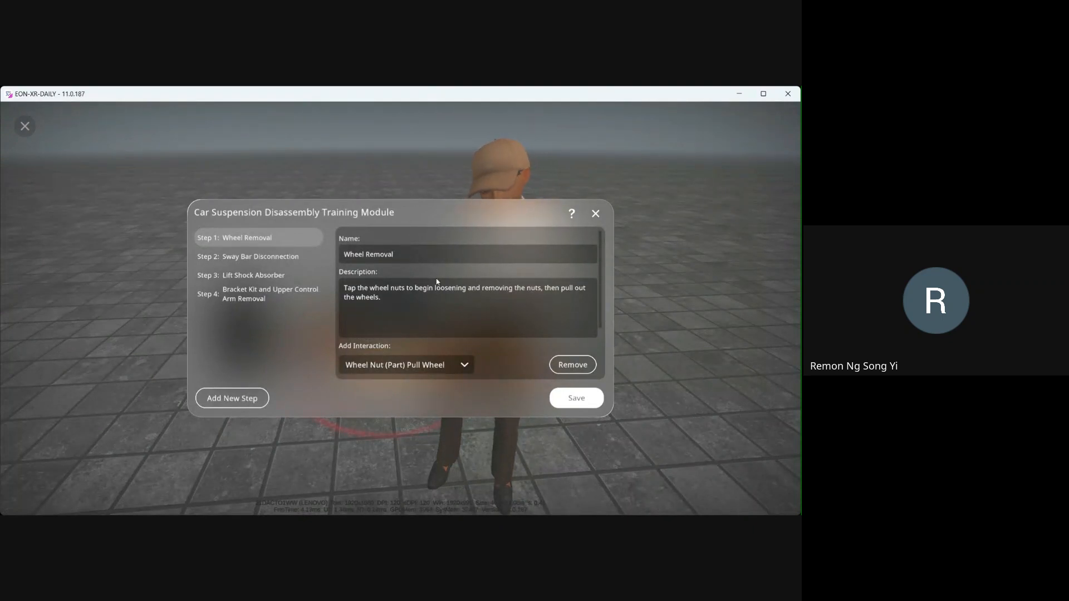
{"action": "left_click", "coordinate": [257, 257]}
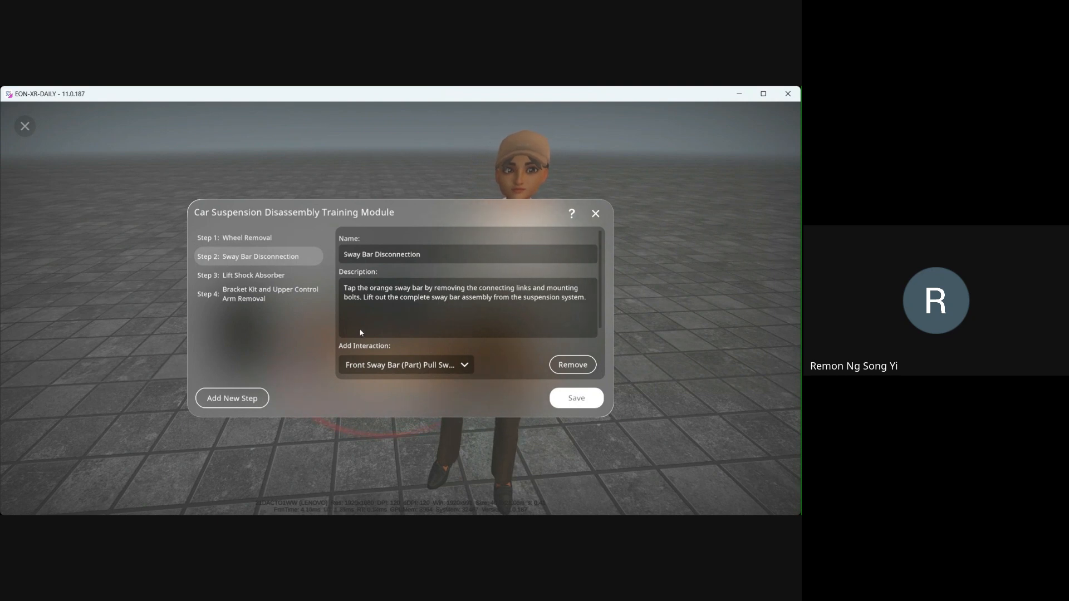
{"action": "left_click", "coordinate": [260, 240]}
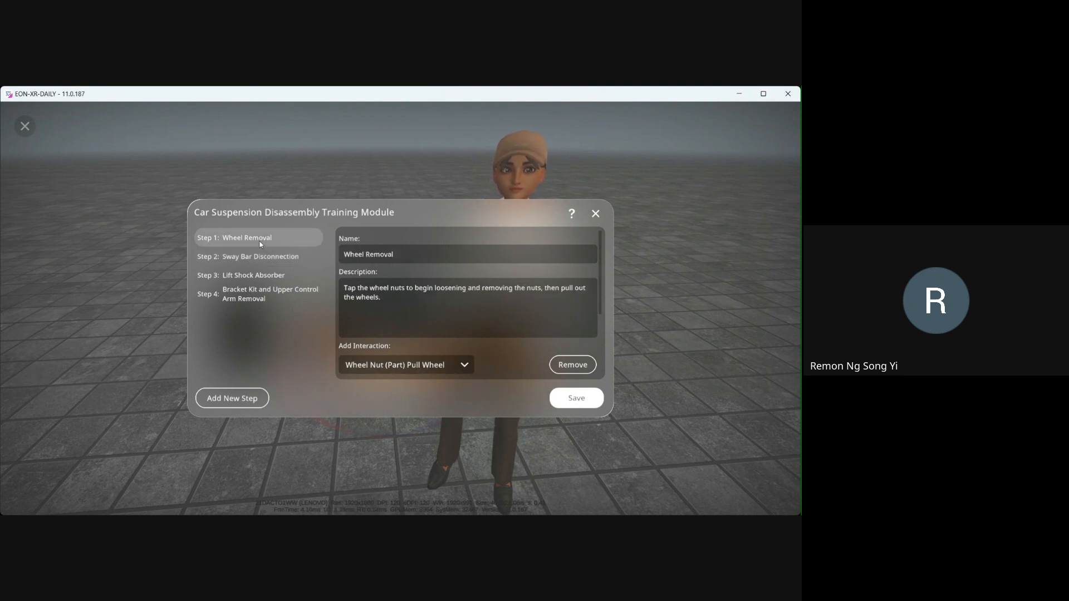
{"action": "left_click", "coordinate": [581, 401]}
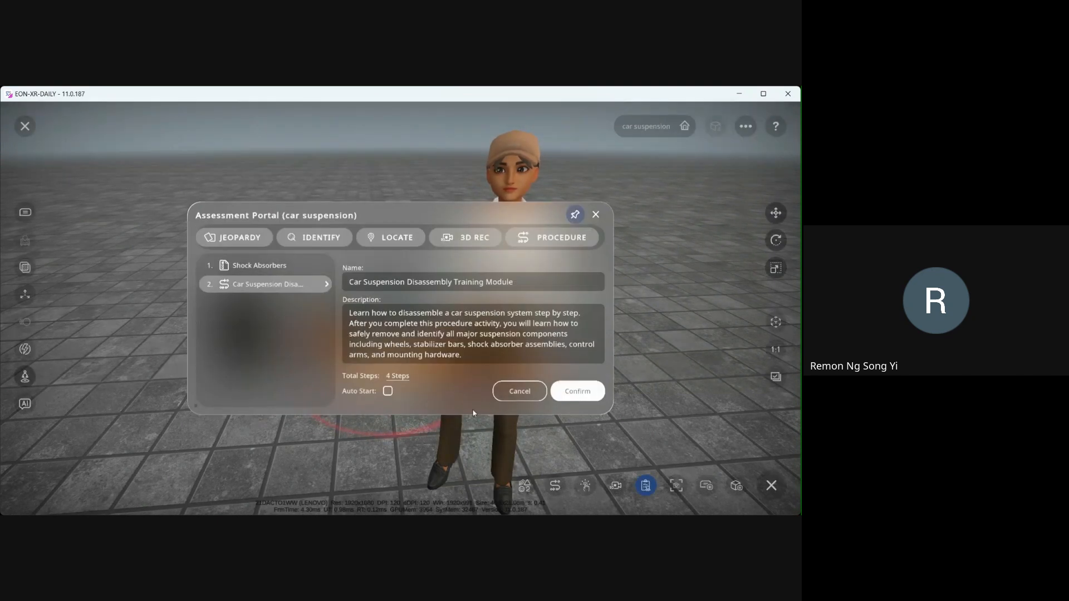
{"action": "left_click", "coordinate": [579, 392]}
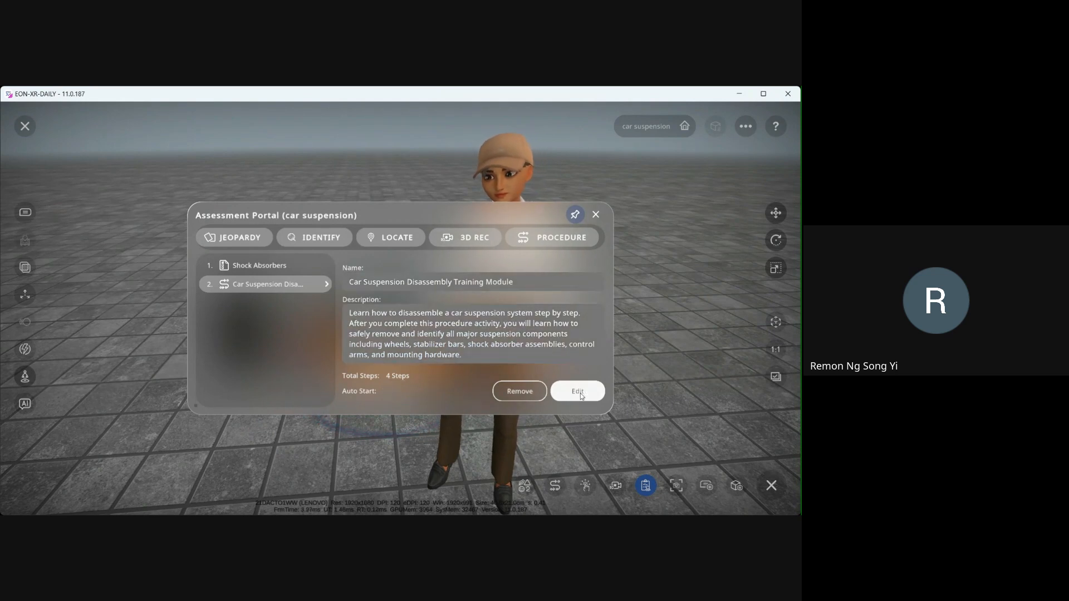
- Close the assessment portal and exit, saving the lesson 'Interact Procedure Demo Guide' as Private
{"action": "left_click", "coordinate": [596, 215]}
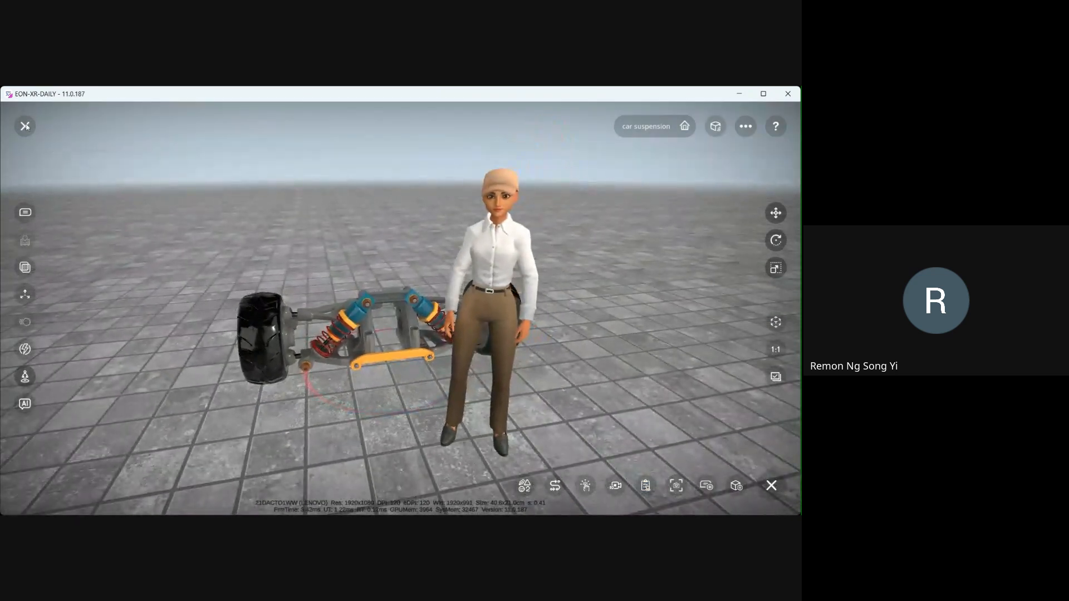
{"action": "left_click", "coordinate": [25, 126]}
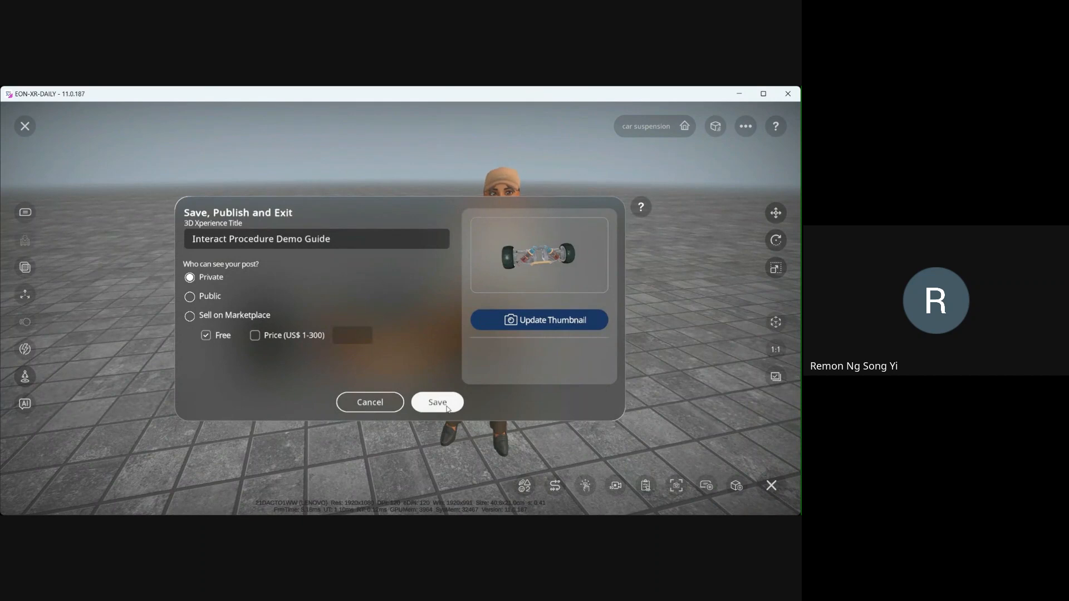
{"action": "left_click", "coordinate": [446, 406]}
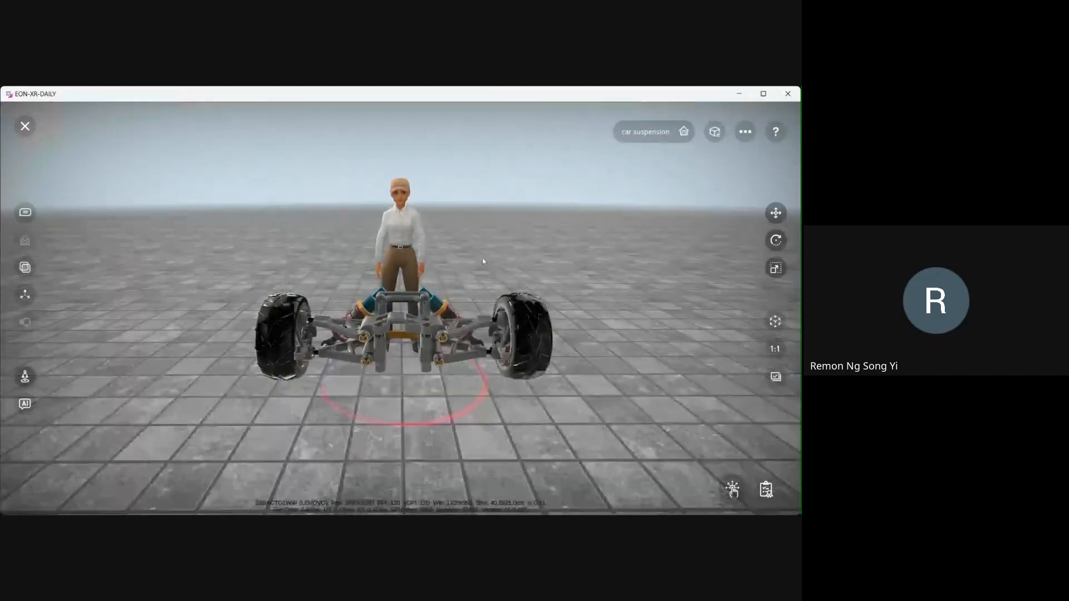
- Open the lesson's assessments and start the Car Suspension Disassembly Training Module
{"action": "left_click_drag", "start_coordinate": [501, 253], "coordinate": [511, 241]}
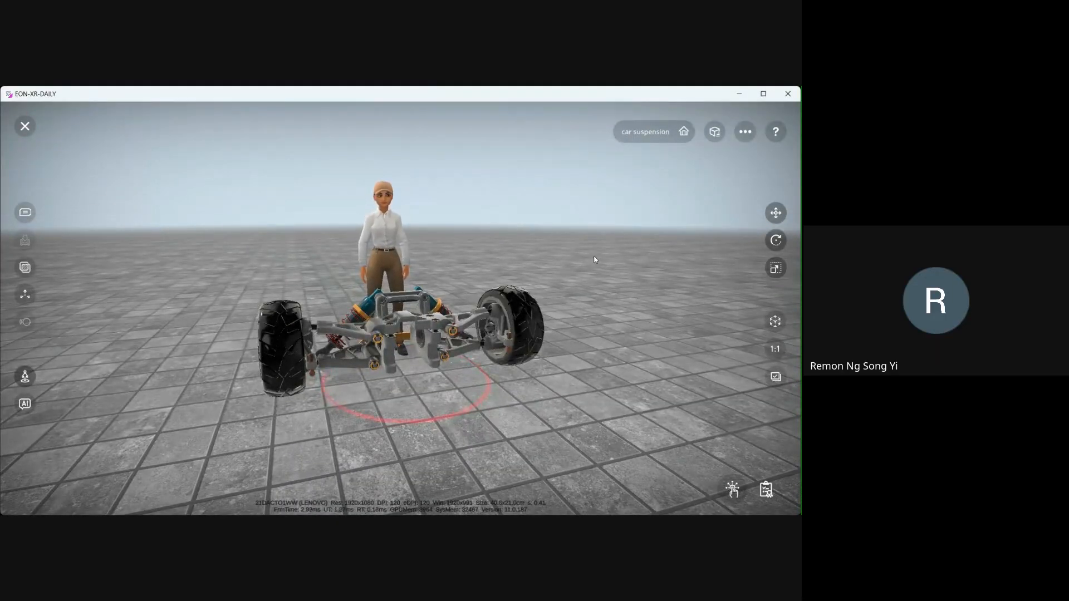
{"action": "mouse_move", "coordinate": [623, 278]}
{"action": "left_mouse_down"}
{"action": "mouse_move", "coordinate": [629, 286]}
{"action": "mouse_move", "coordinate": [610, 296]}
{"action": "mouse_move", "coordinate": [618, 283]}
{"action": "left_mouse_up"}
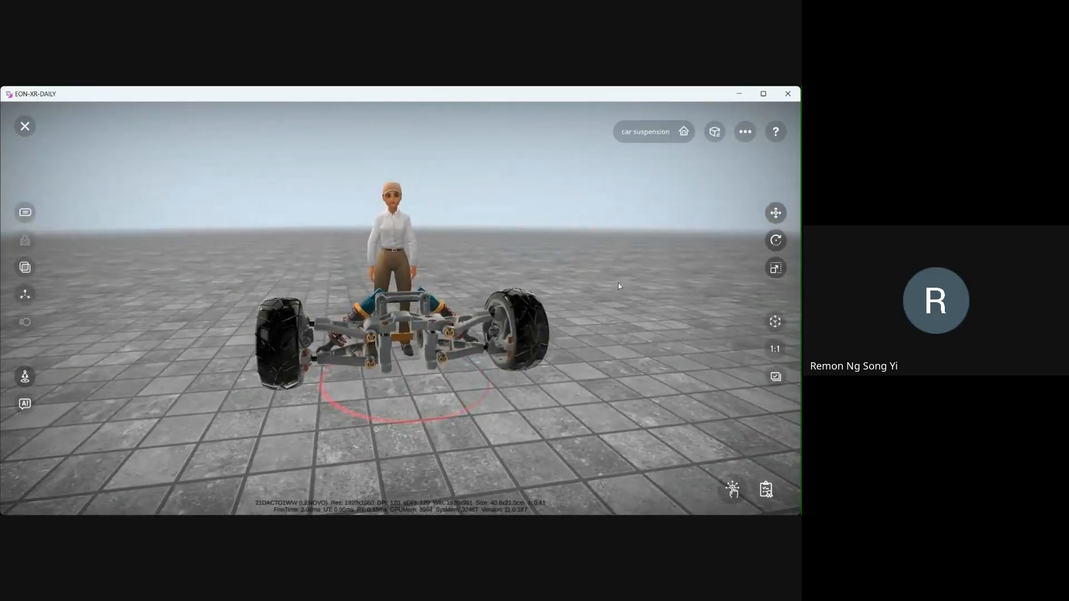
{"action": "left_click", "coordinate": [767, 490]}
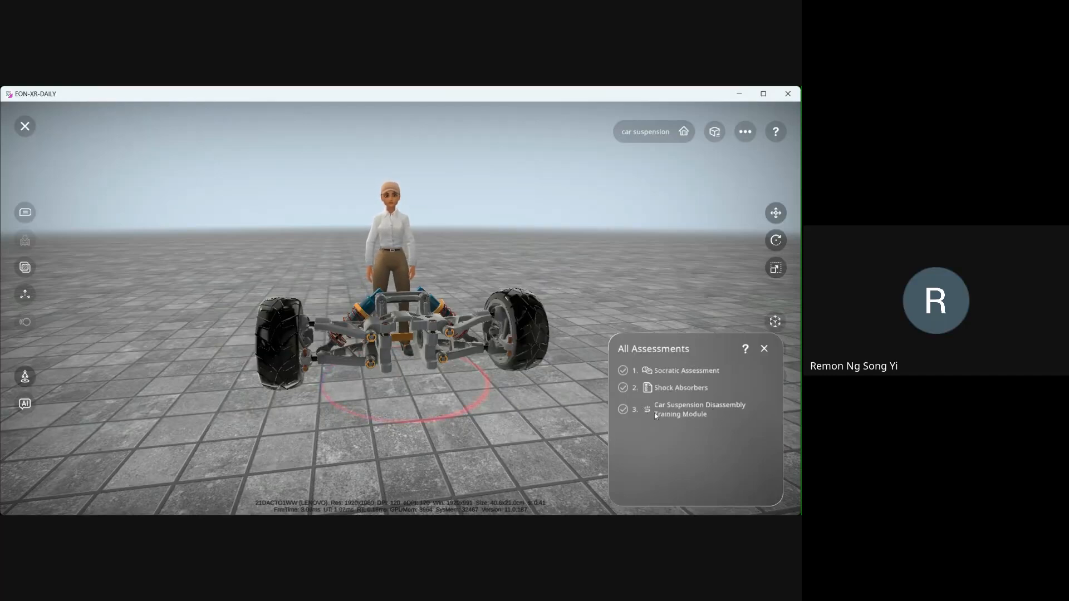
{"action": "left_click", "coordinate": [678, 413]}
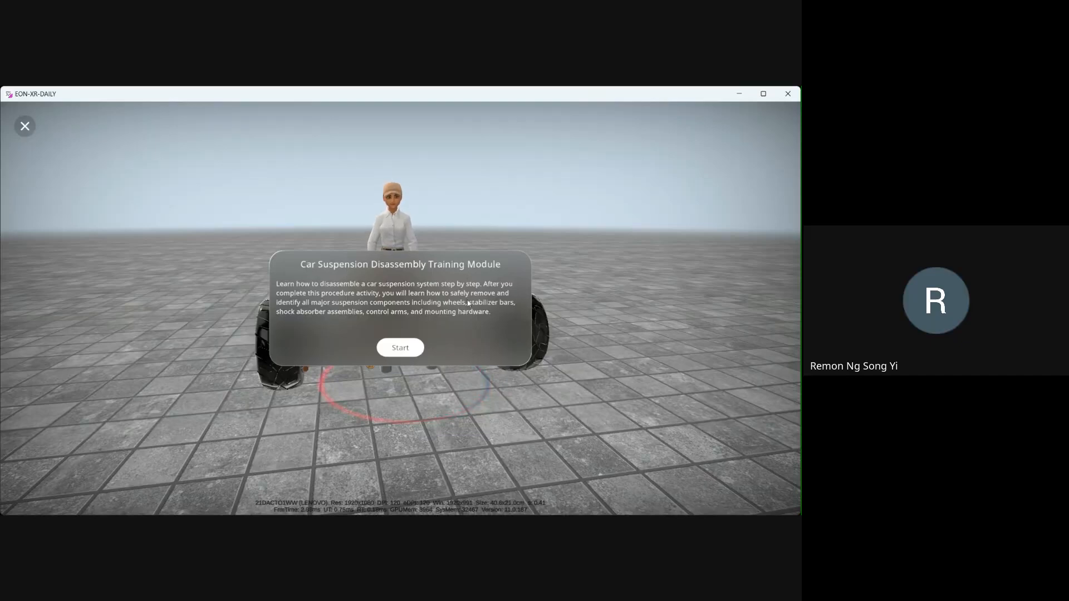
{"action": "left_click", "coordinate": [401, 350]}
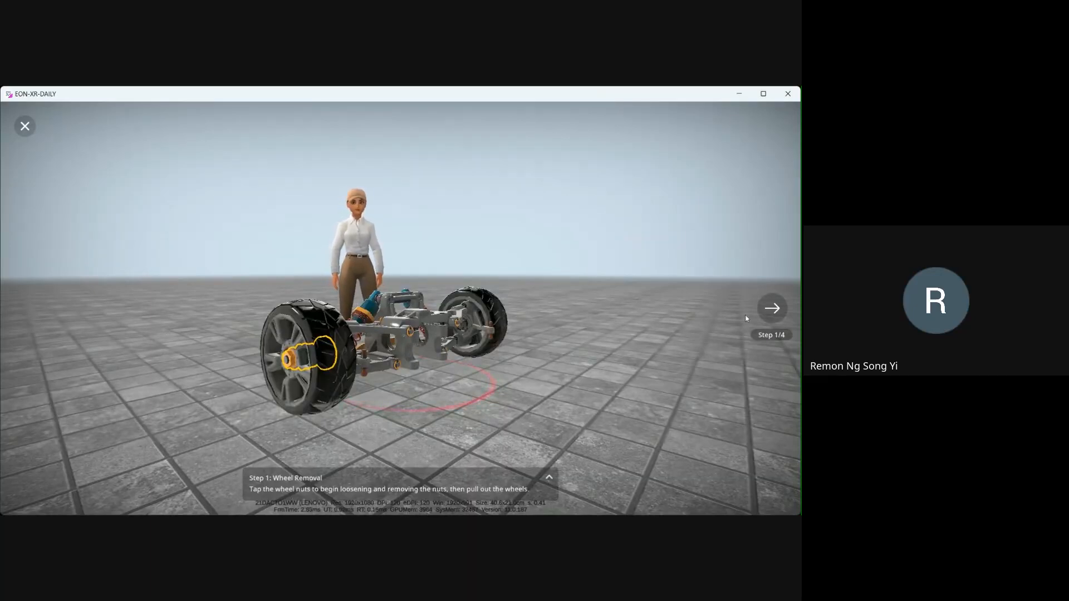
- Complete Step 1 of the procedure by tapping the wheel nut to remove the wheel
{"action": "left_click", "coordinate": [774, 311]}
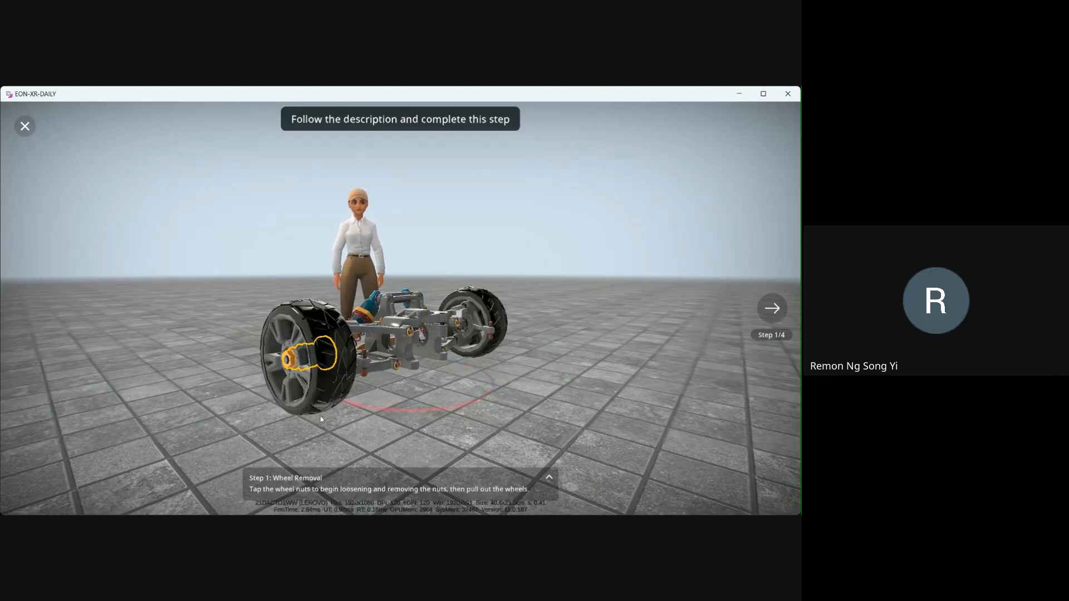
{"action": "left_click_drag", "start_coordinate": [321, 419], "coordinate": [260, 358]}
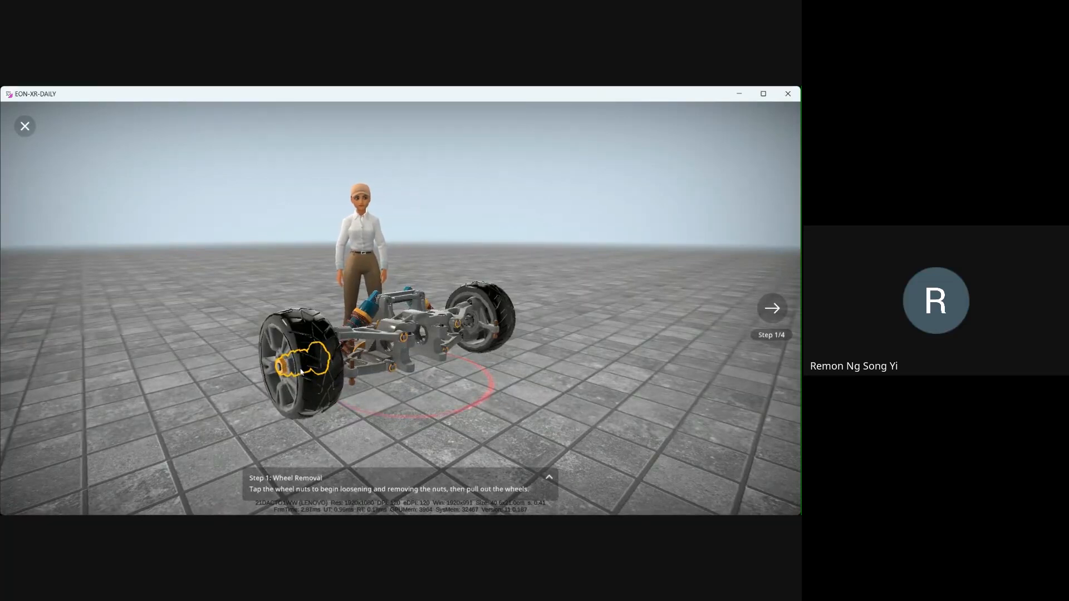
{"action": "left_click_drag", "start_coordinate": [382, 386], "coordinate": [423, 348]}
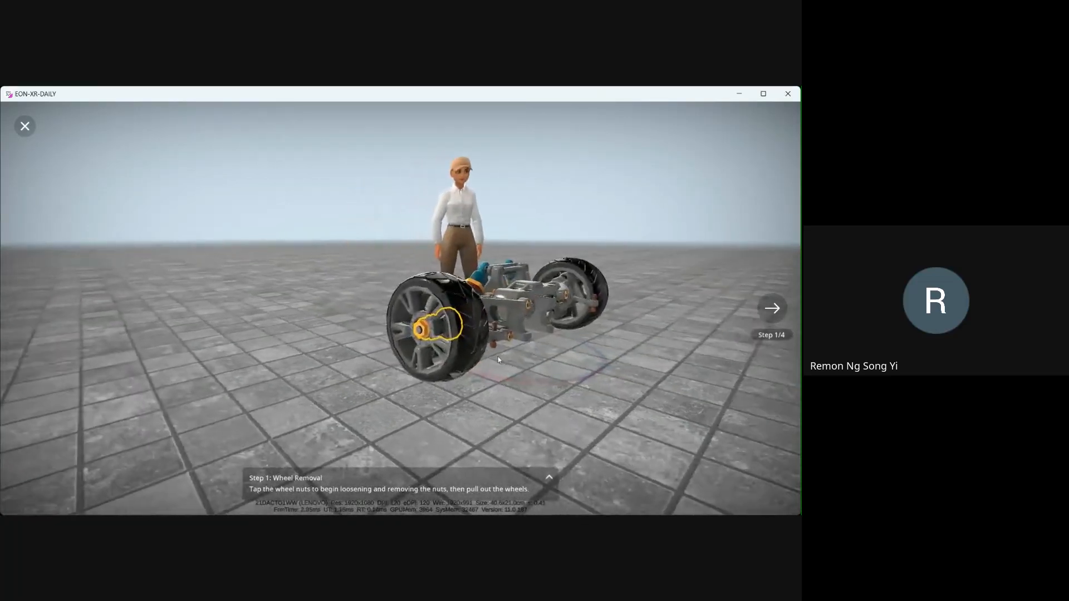
{"action": "left_click", "coordinate": [423, 332]}
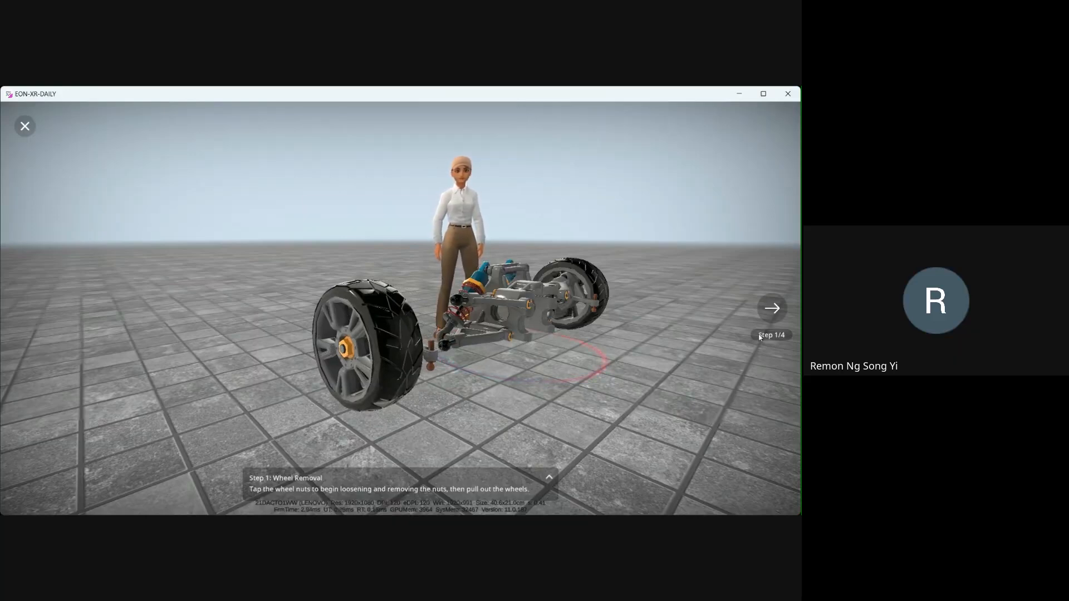
- Advance to Step 2 and tap the orange sway bar to disconnect and lift it out
{"action": "left_click", "coordinate": [773, 309]}
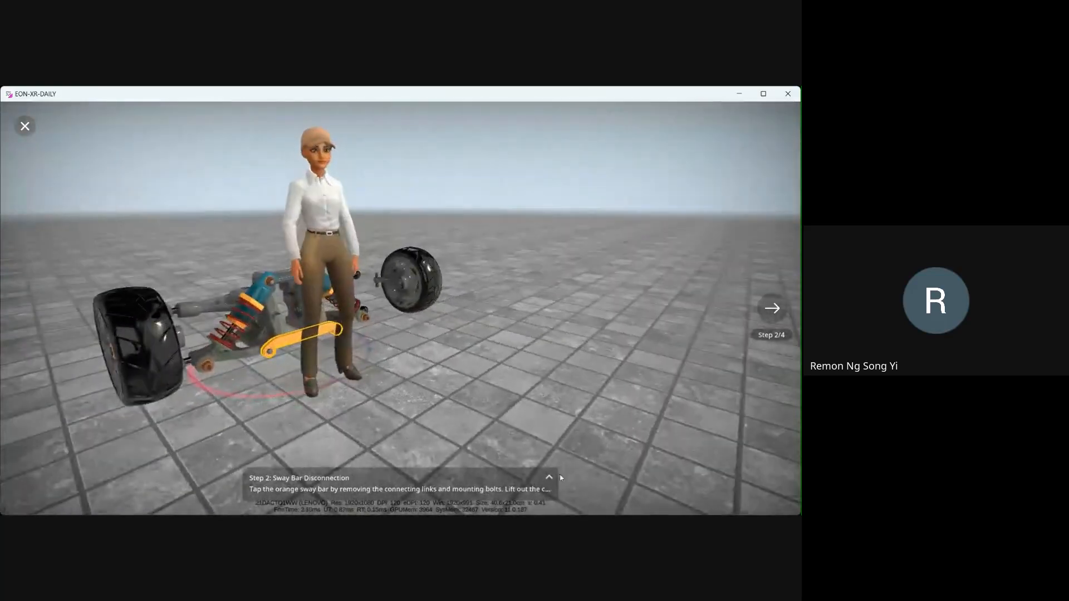
{"action": "left_click", "coordinate": [550, 477]}
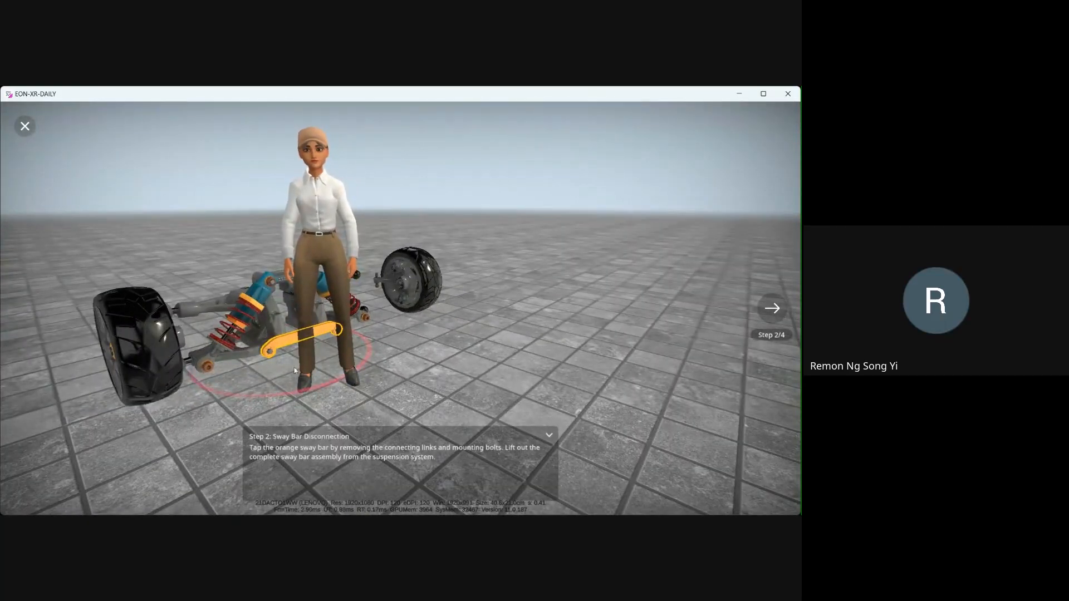
{"action": "left_click_drag", "start_coordinate": [323, 399], "coordinate": [359, 385]}
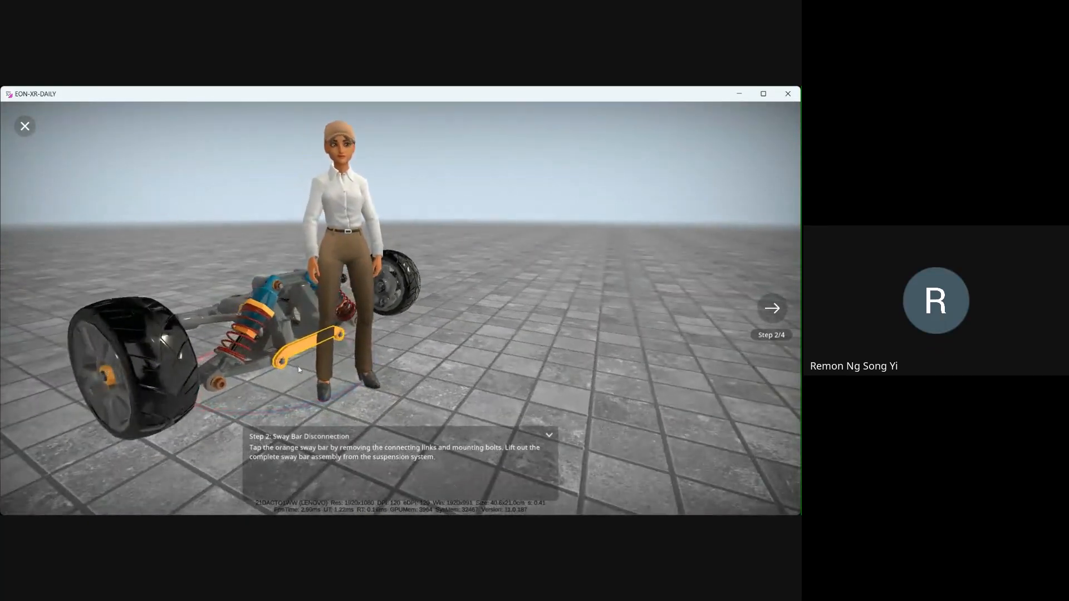
{"action": "mouse_move", "coordinate": [300, 356]}
{"action": "left_mouse_down"}
{"action": "mouse_move", "coordinate": [318, 351]}
{"action": "mouse_move", "coordinate": [299, 370]}
{"action": "left_mouse_up"}
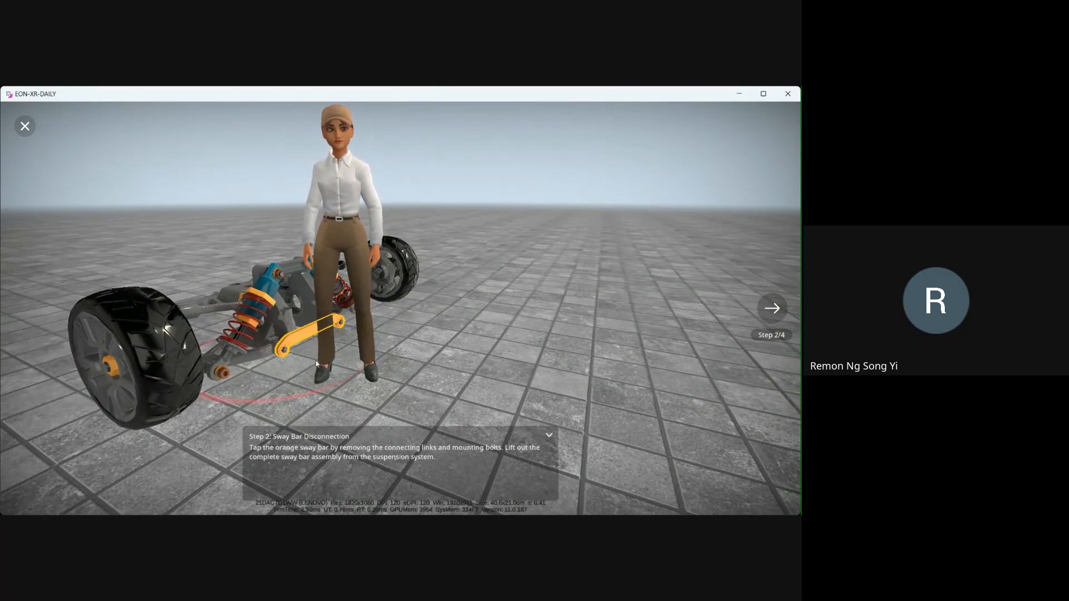
{"action": "scroll", "coordinate": [354, 351], "scroll_direction": "up", "scroll_amount": 5}
{"action": "left_click_drag", "start_coordinate": [272, 389], "coordinate": [367, 356]}
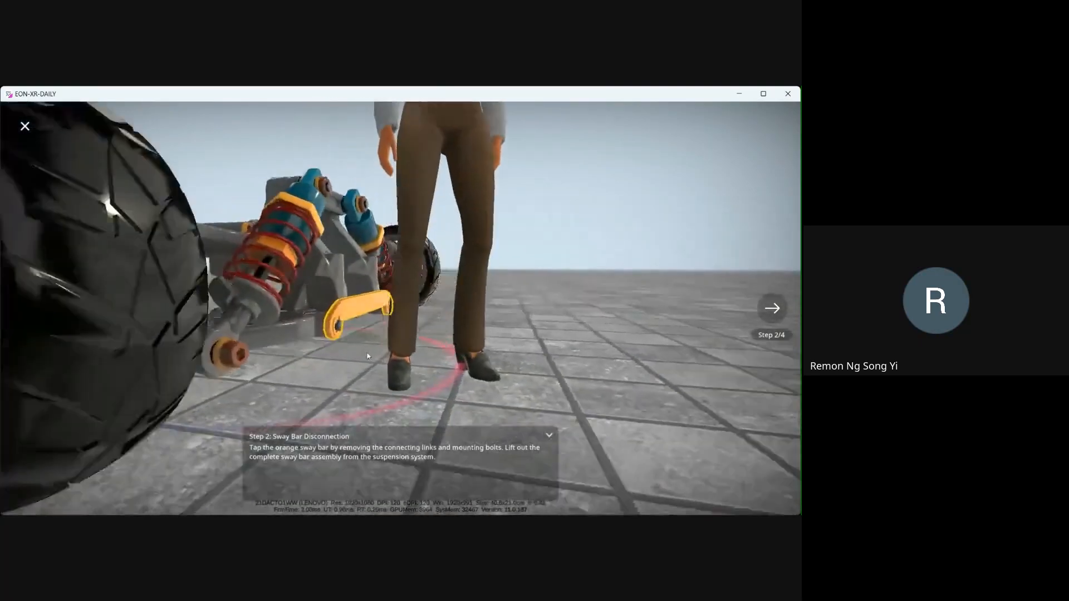
{"action": "scroll", "coordinate": [368, 356], "scroll_direction": "up", "scroll_amount": 5}
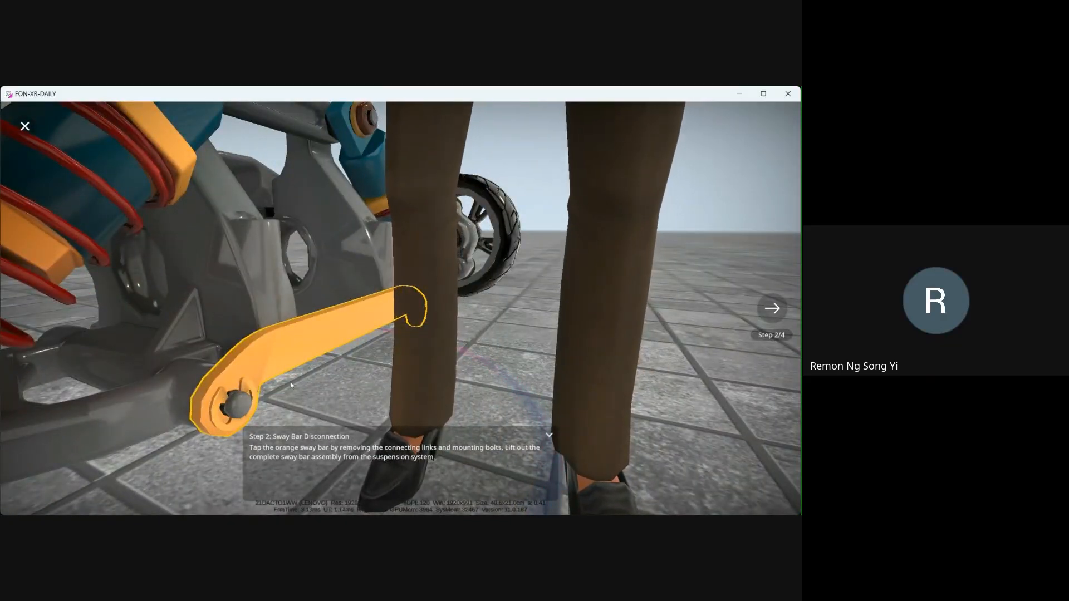
{"action": "scroll", "coordinate": [290, 384], "scroll_direction": "down", "scroll_amount": 5}
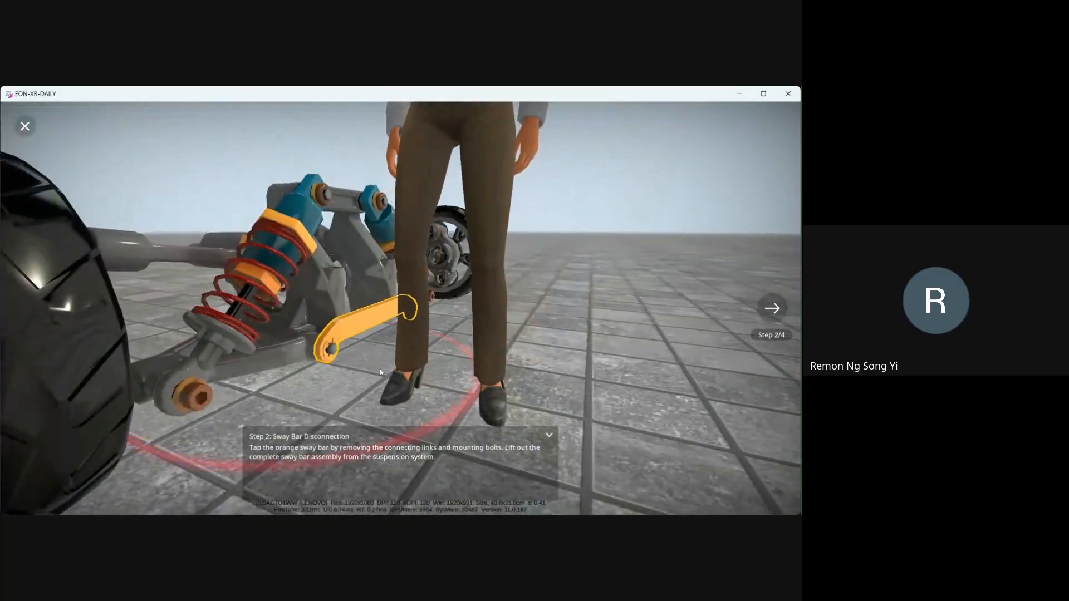
{"action": "left_click_drag", "start_coordinate": [381, 372], "coordinate": [366, 385]}
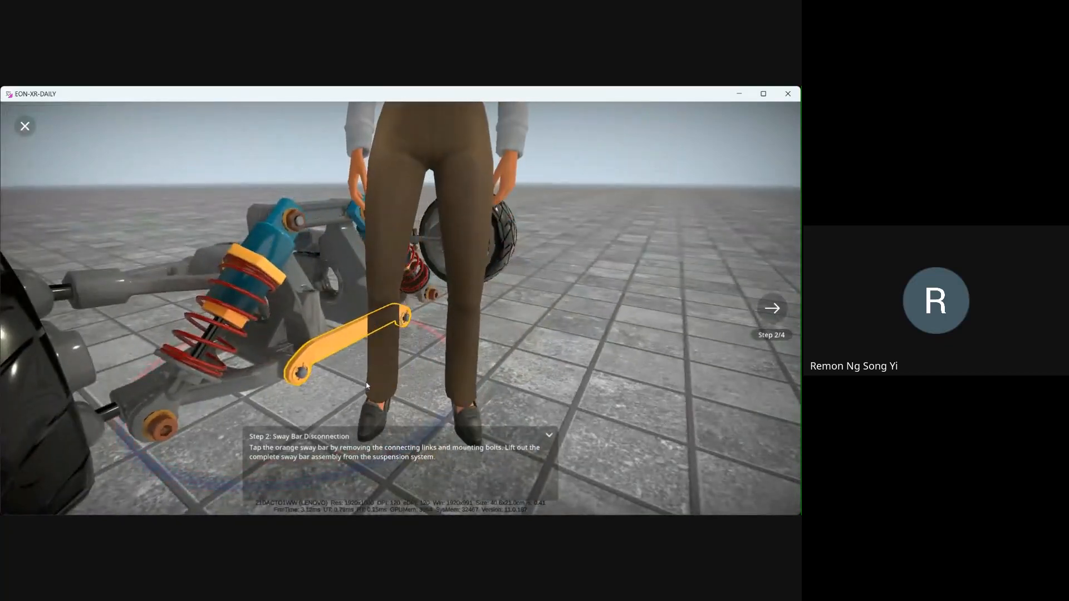
{"action": "scroll", "coordinate": [353, 372], "scroll_direction": "down", "scroll_amount": 3}
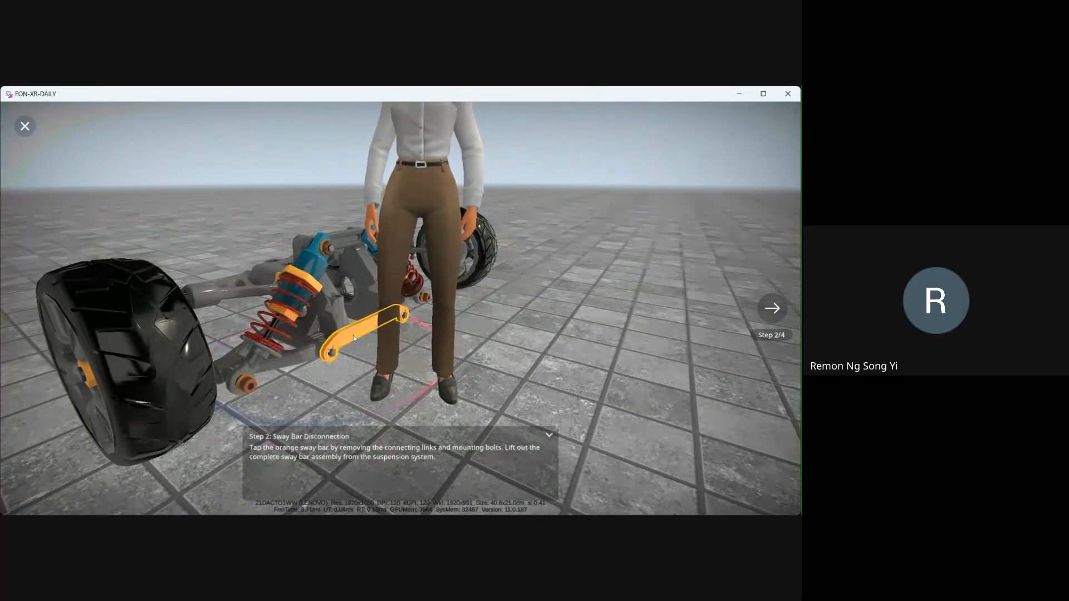
{"action": "left_click", "coordinate": [353, 336]}
{"action": "scroll", "coordinate": [443, 340], "scroll_direction": "down", "scroll_amount": 3}
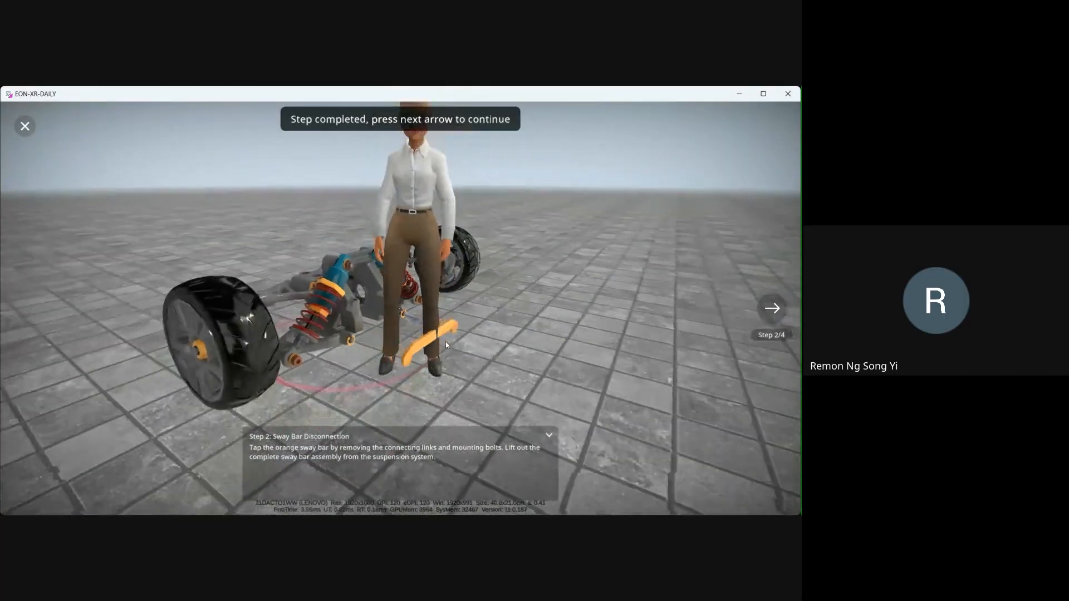
{"action": "scroll", "coordinate": [445, 342], "scroll_direction": "down", "scroll_amount": 3}
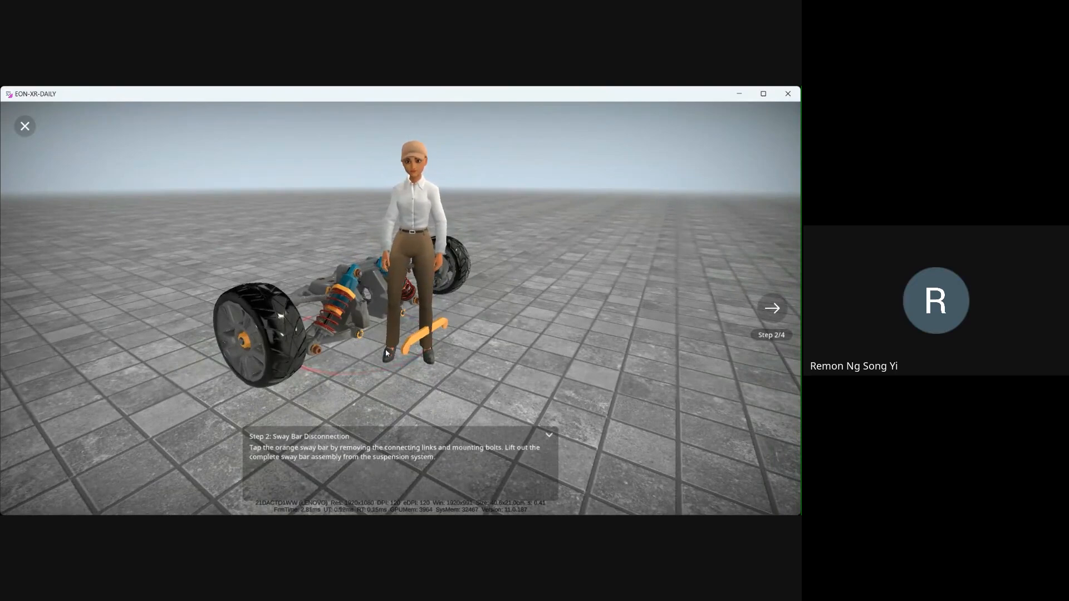
{"action": "left_click", "coordinate": [550, 437]}
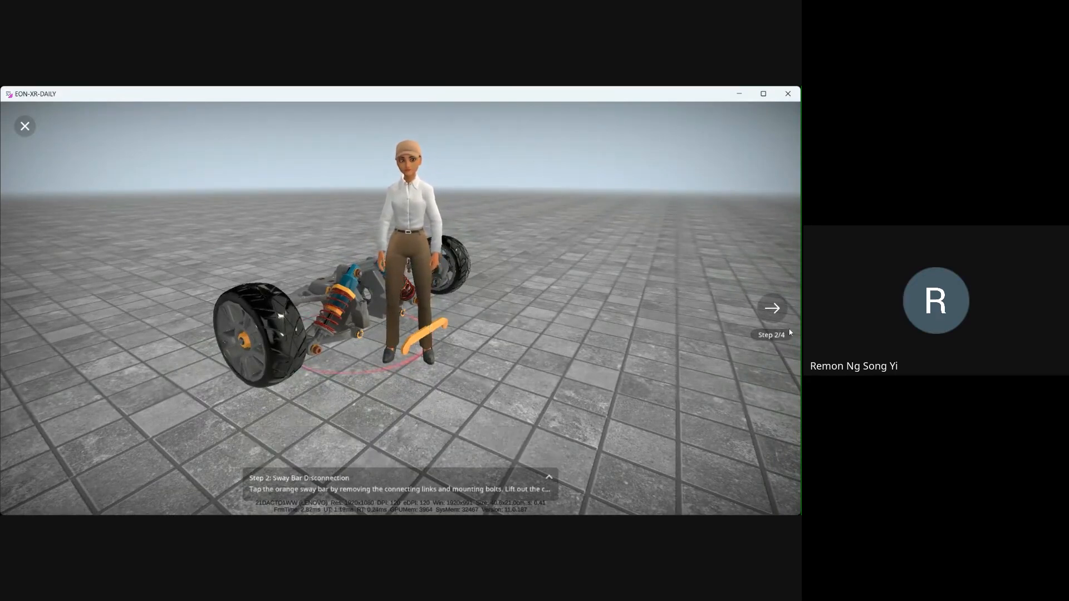
- Advance to Step 3 and start the shock absorber quiz challenge
{"action": "left_click", "coordinate": [775, 313]}
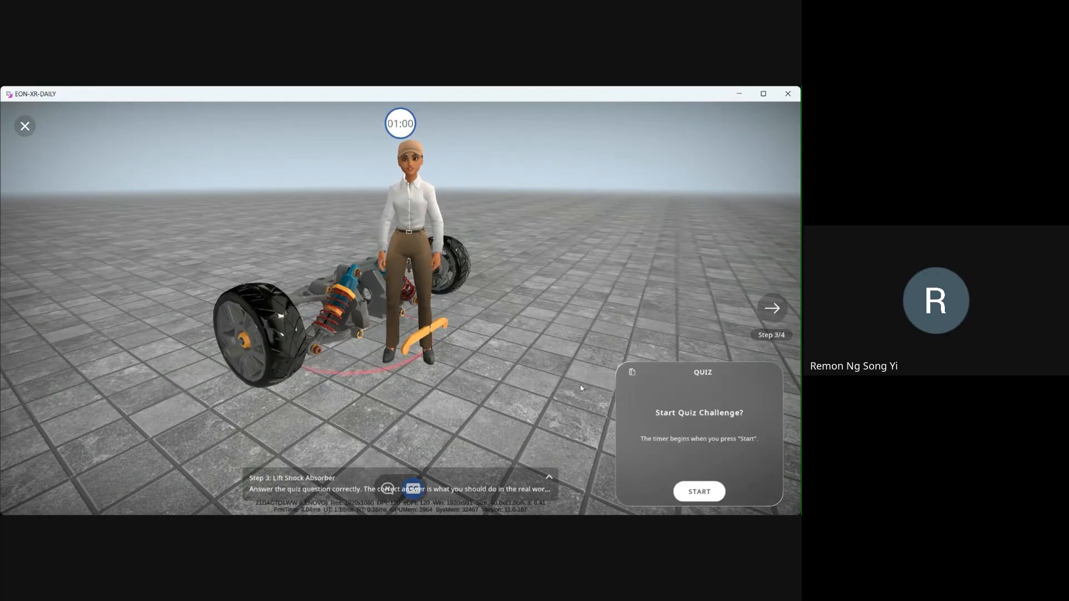
{"action": "left_click", "coordinate": [550, 480]}
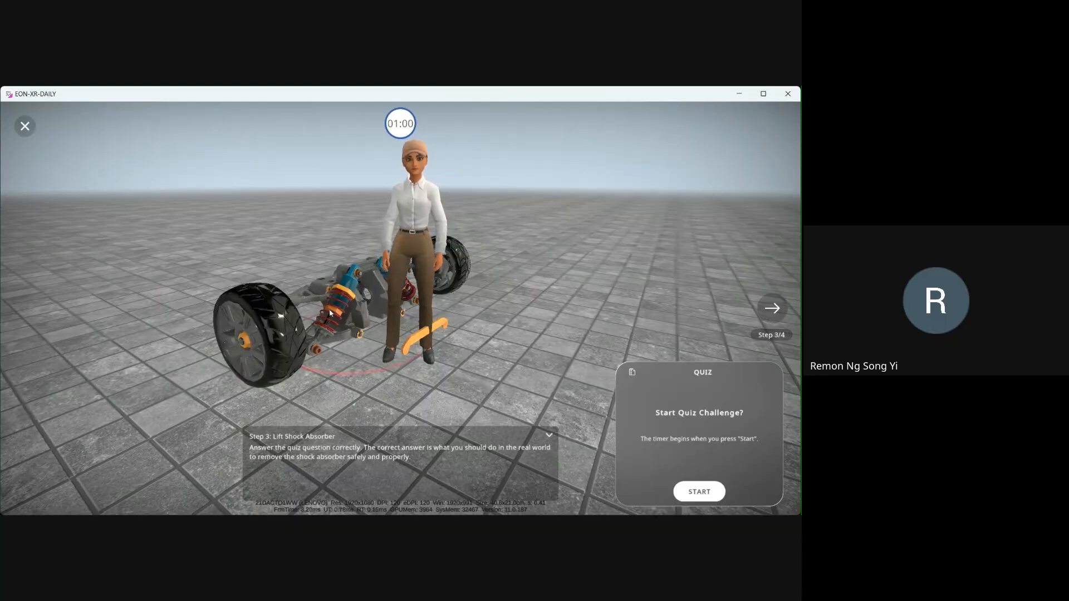
{"action": "left_click_drag", "start_coordinate": [476, 282], "coordinate": [518, 334]}
{"action": "scroll", "coordinate": [568, 295], "scroll_direction": "up", "scroll_amount": 3}
{"action": "scroll", "coordinate": [568, 293], "scroll_direction": "down", "scroll_amount": 3}
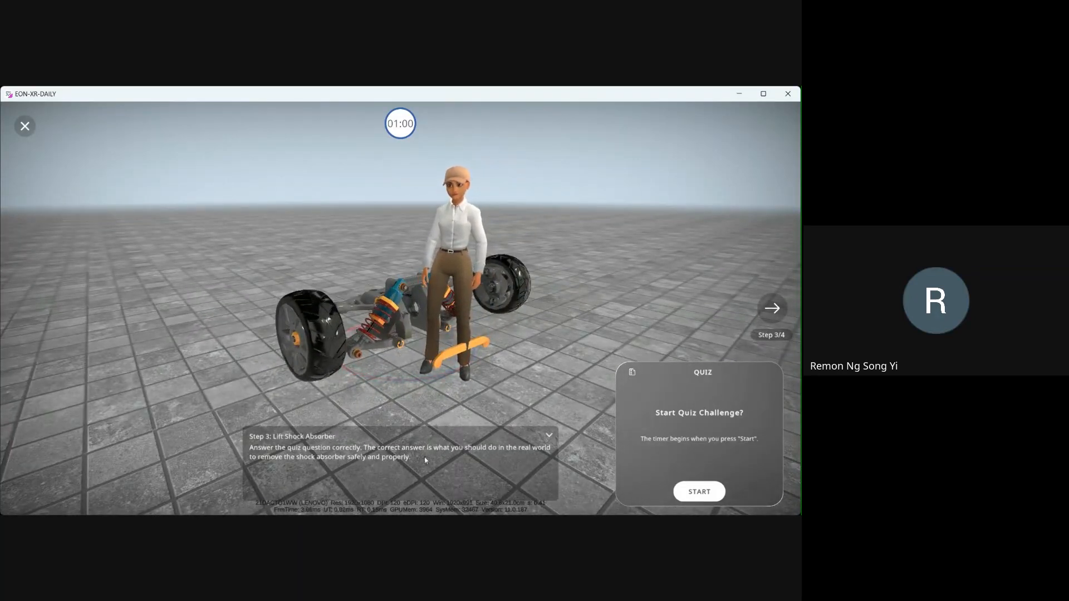
{"action": "left_click", "coordinate": [699, 493]}
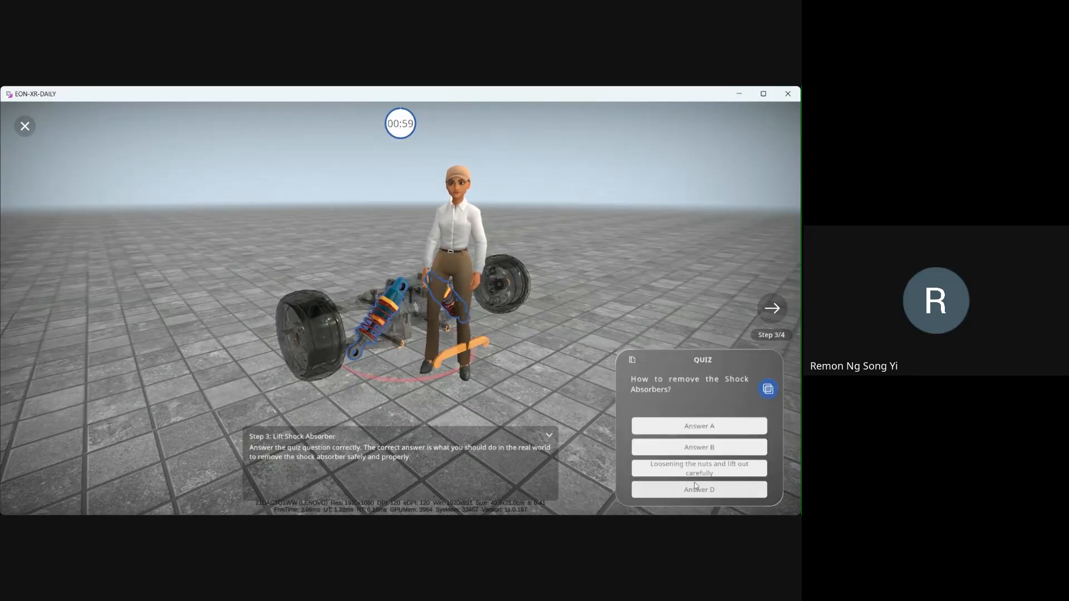
{"action": "left_click_drag", "start_coordinate": [494, 346], "coordinate": [531, 366]}
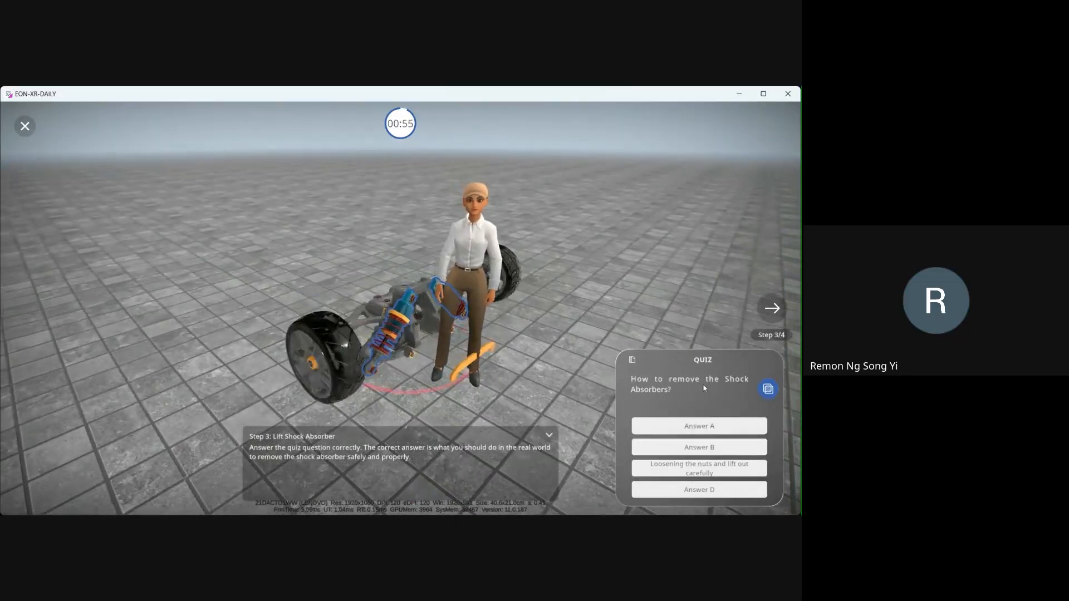
- Answer the shock absorber quiz with "Loosening the nuts and lift out carefully" and return to the scene
{"action": "scroll", "coordinate": [536, 332], "scroll_direction": "up", "scroll_amount": 3}
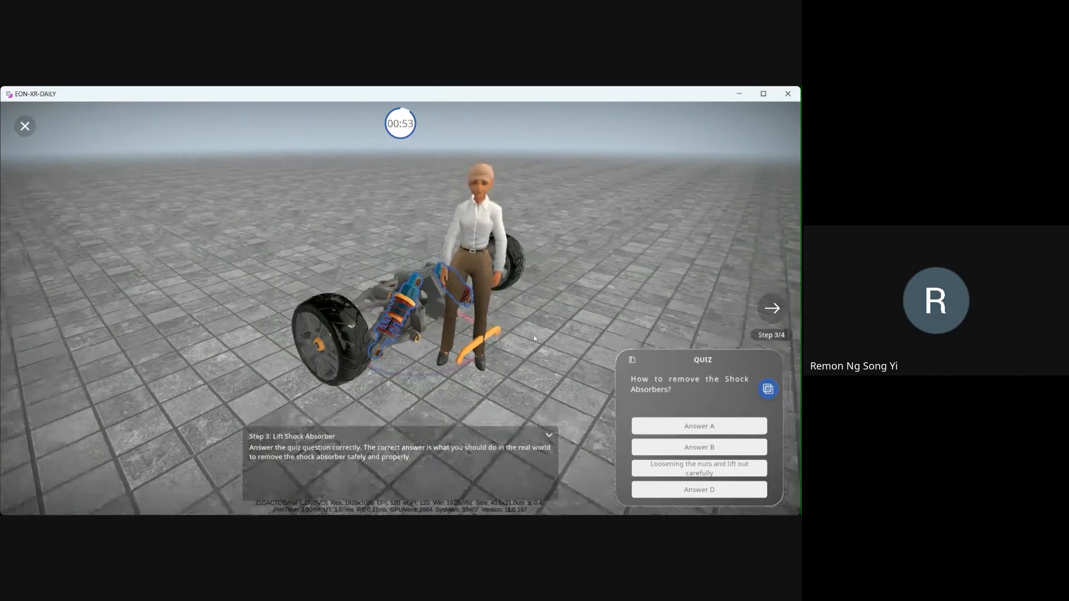
{"action": "scroll", "coordinate": [415, 310], "scroll_direction": "up", "scroll_amount": 2}
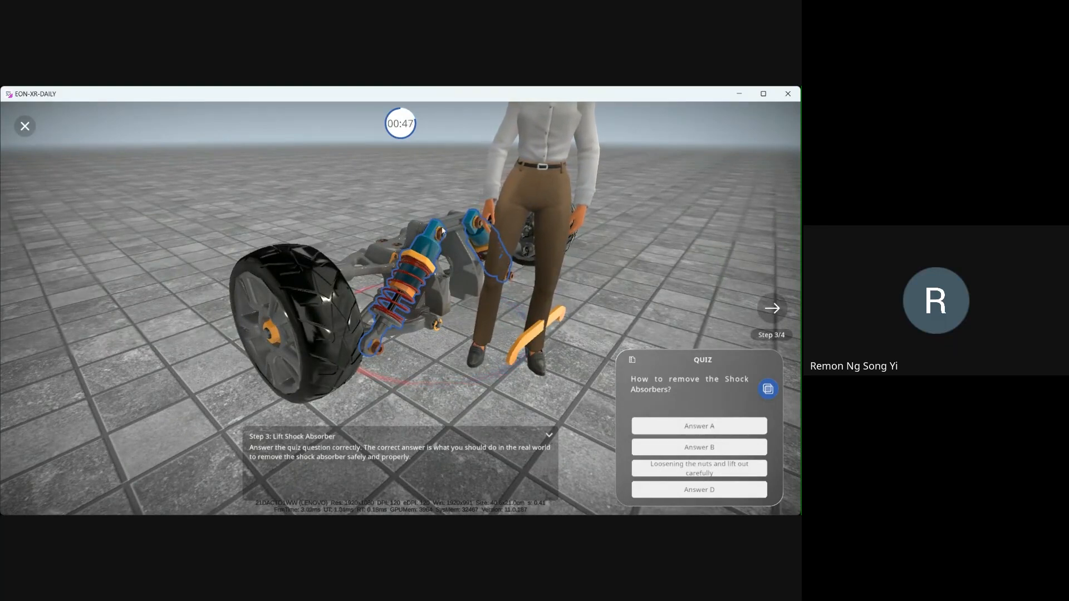
{"action": "left_click", "coordinate": [681, 470]}
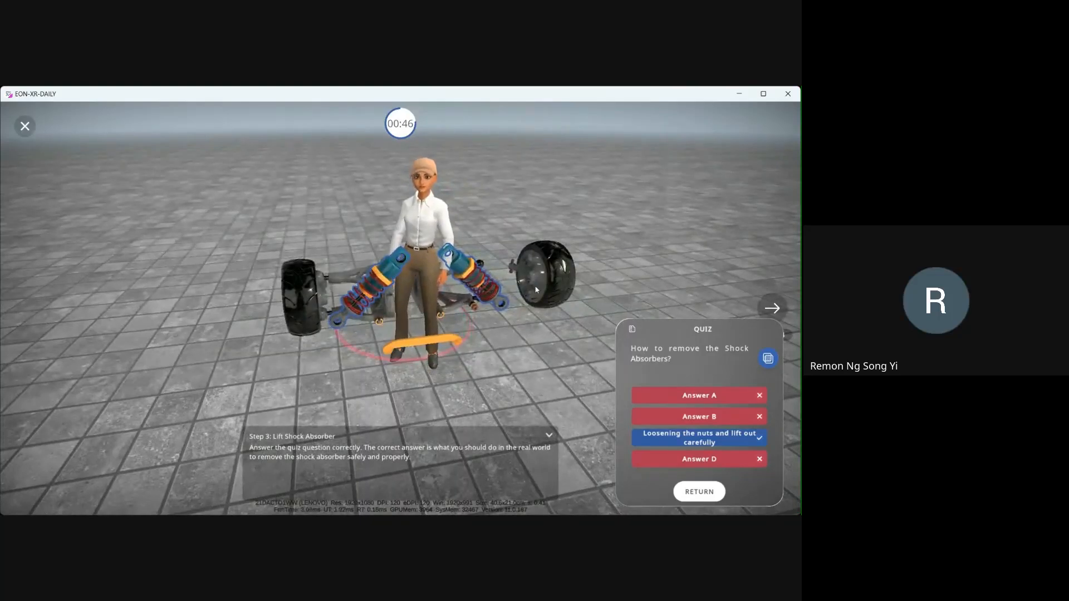
{"action": "left_click", "coordinate": [699, 492]}
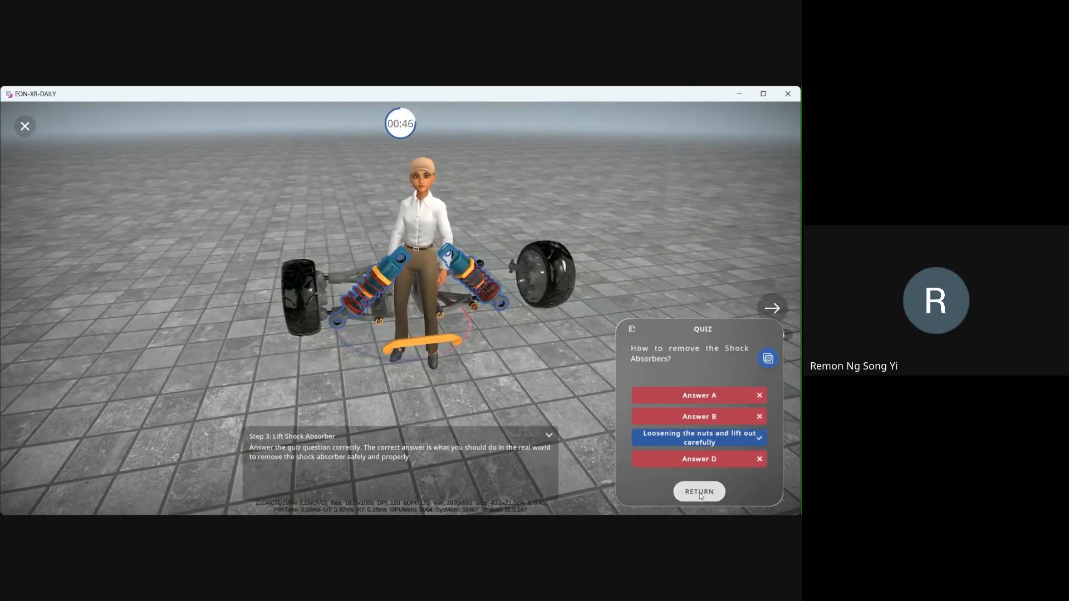
- Advance to Step 4 and tap the bracket kit nuts to lift out the bracket kit and upper control arm
{"action": "left_click", "coordinate": [767, 312]}
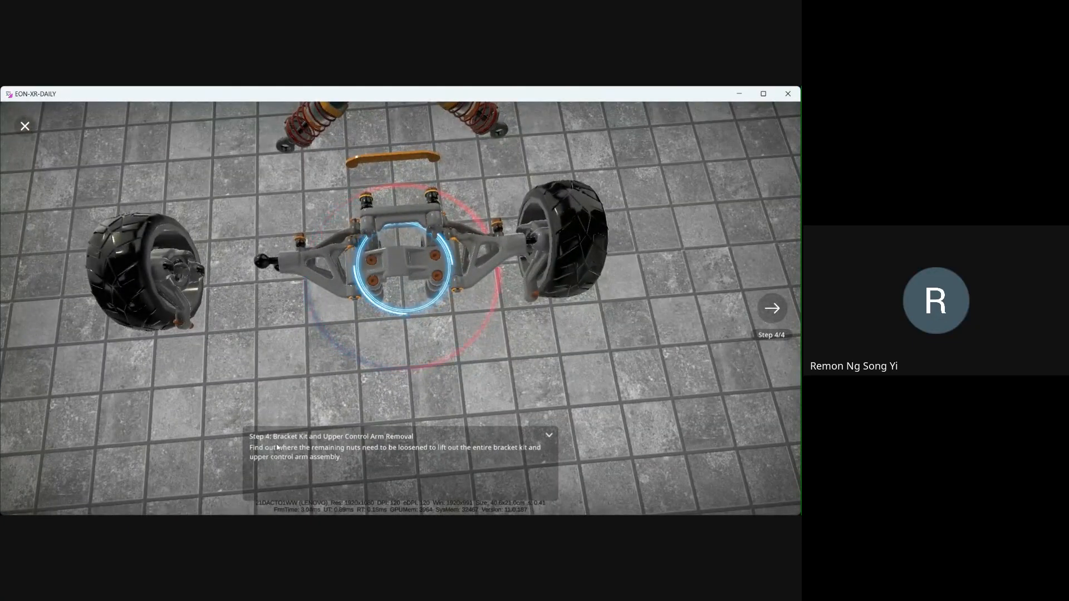
{"action": "left_click", "coordinate": [435, 273]}
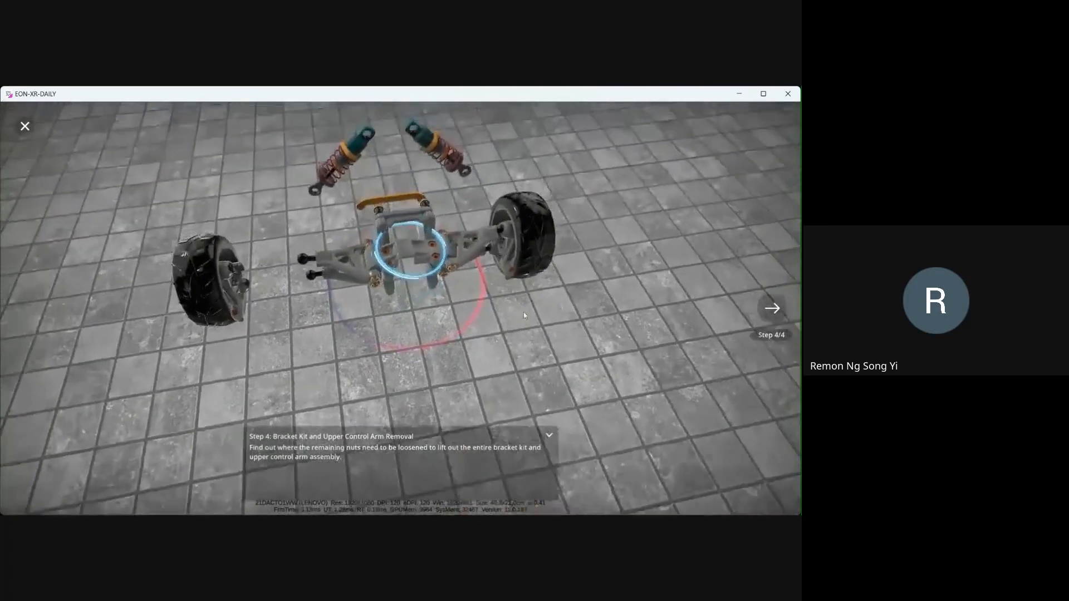
{"action": "left_click", "coordinate": [407, 233]}
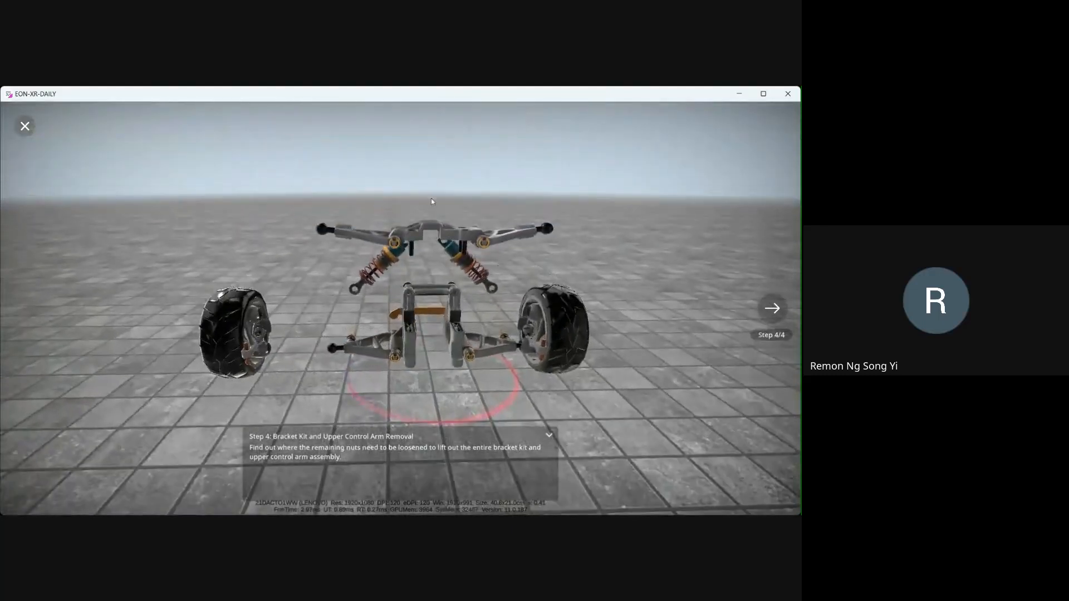
- Finish the disassembly procedure and dismiss the completion message
{"action": "left_click_drag", "start_coordinate": [588, 249], "coordinate": [199, 296]}
{"action": "left_click_drag", "start_coordinate": [467, 266], "coordinate": [333, 229]}
{"action": "left_click", "coordinate": [780, 314]}
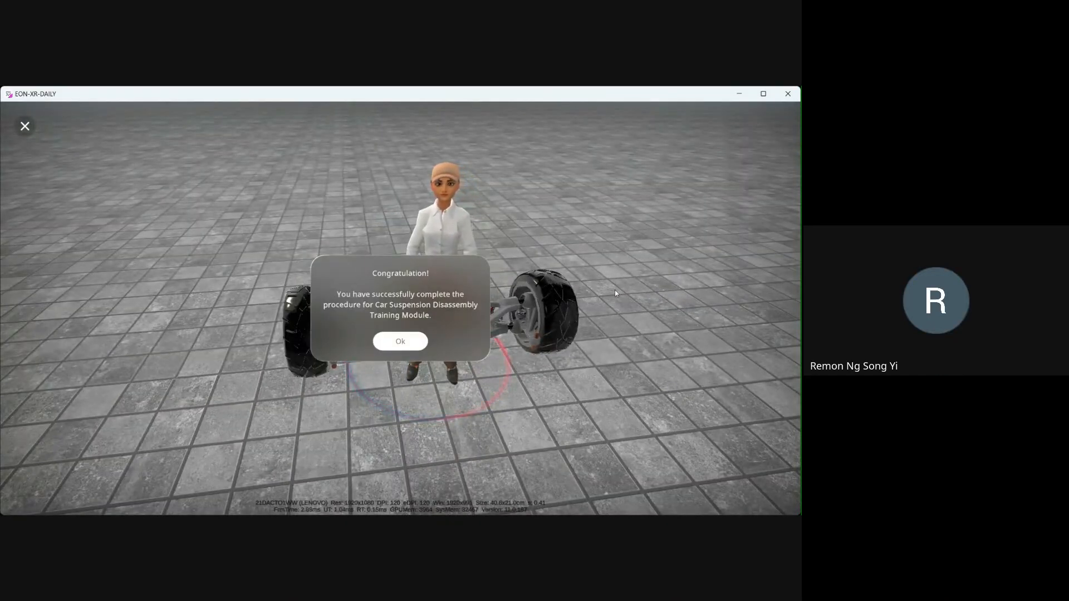
{"action": "left_click", "coordinate": [401, 341]}
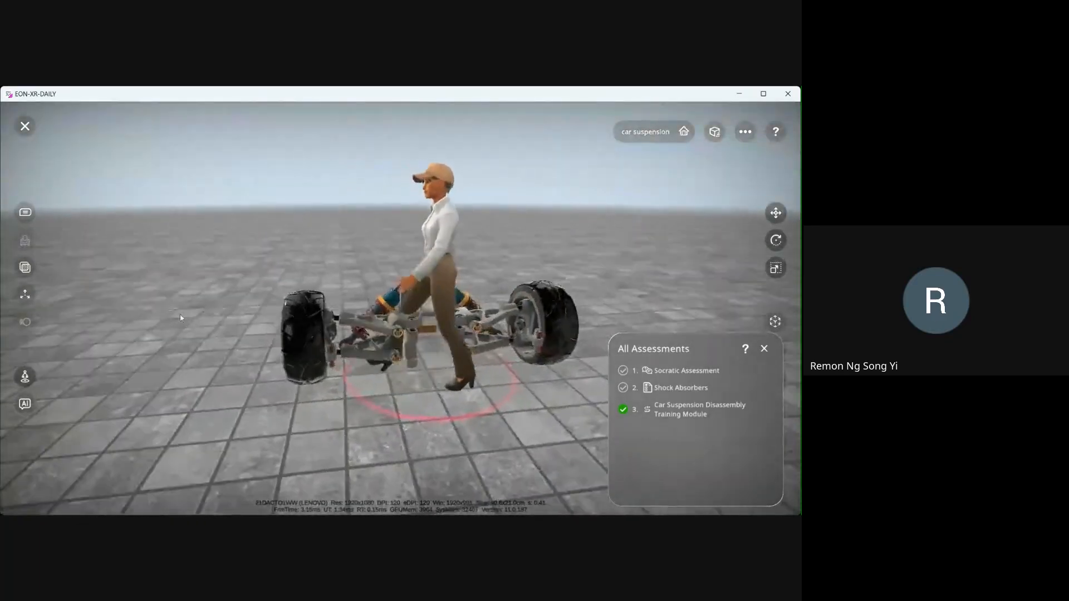
- Inspect the suspension model from several angles, then close the assessments list
{"action": "left_click_drag", "start_coordinate": [292, 323], "coordinate": [413, 391]}
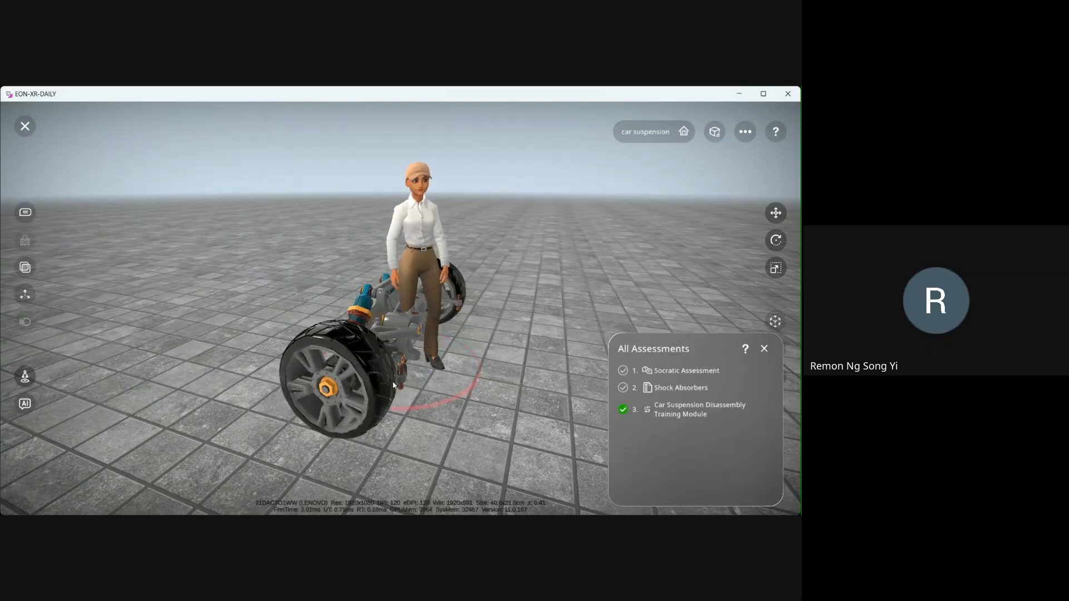
{"action": "mouse_move", "coordinate": [393, 385]}
{"action": "left_mouse_down"}
{"action": "mouse_move", "coordinate": [381, 388]}
{"action": "mouse_move", "coordinate": [392, 377]}
{"action": "left_mouse_up"}
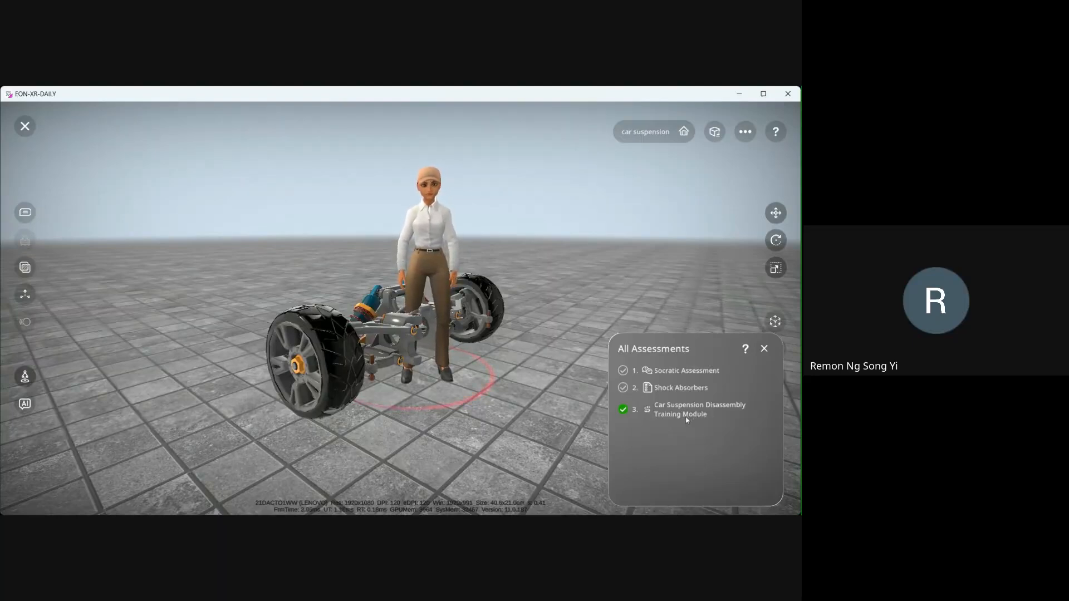
{"action": "left_click_drag", "start_coordinate": [499, 400], "coordinate": [335, 381]}
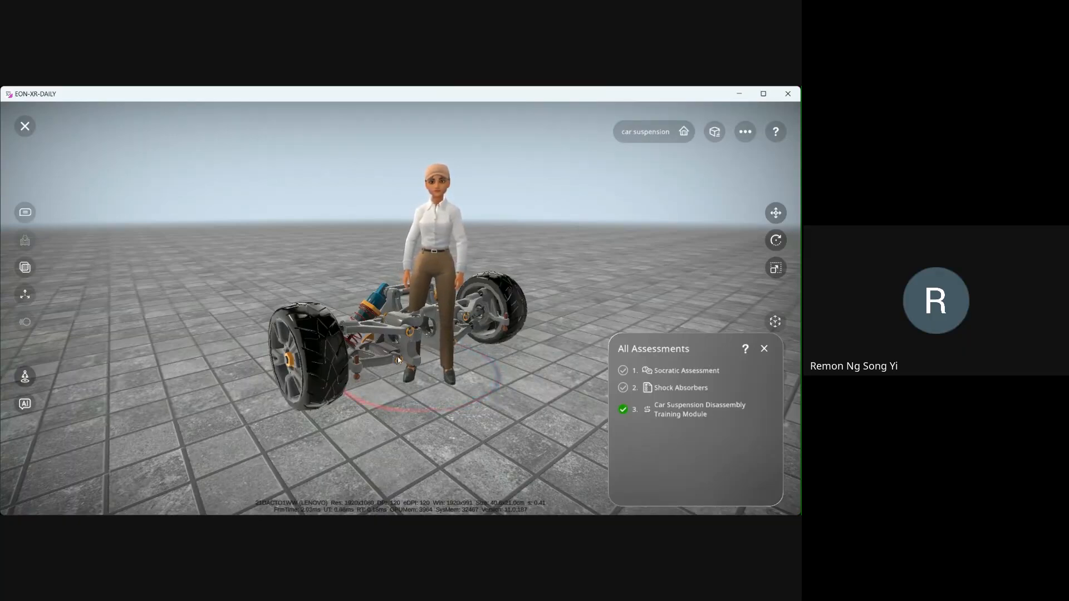
{"action": "left_click_drag", "start_coordinate": [389, 370], "coordinate": [406, 401]}
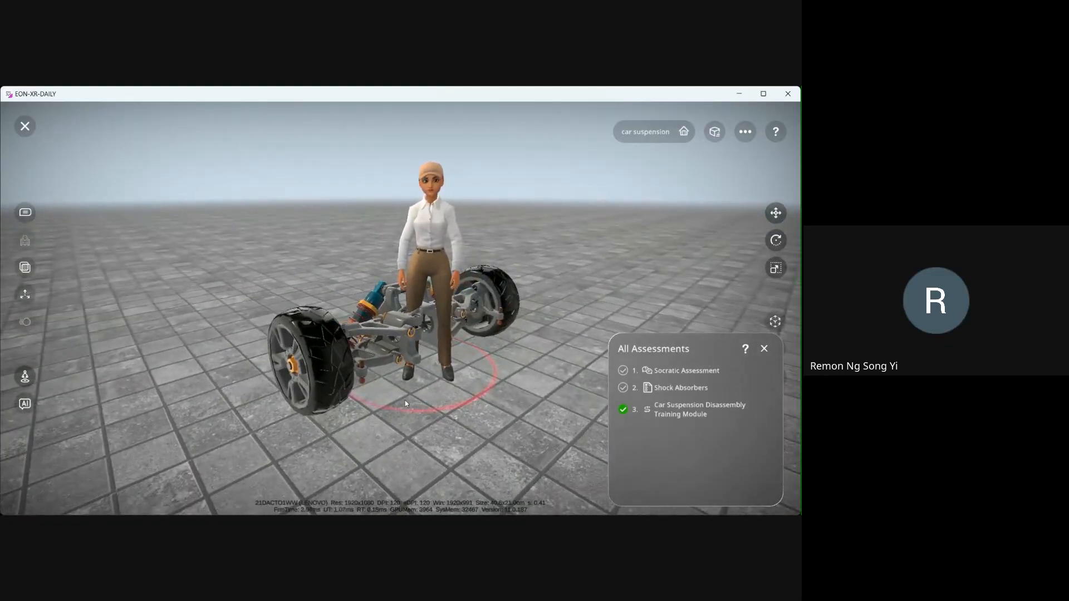
{"action": "left_click_drag", "start_coordinate": [405, 400], "coordinate": [390, 405]}
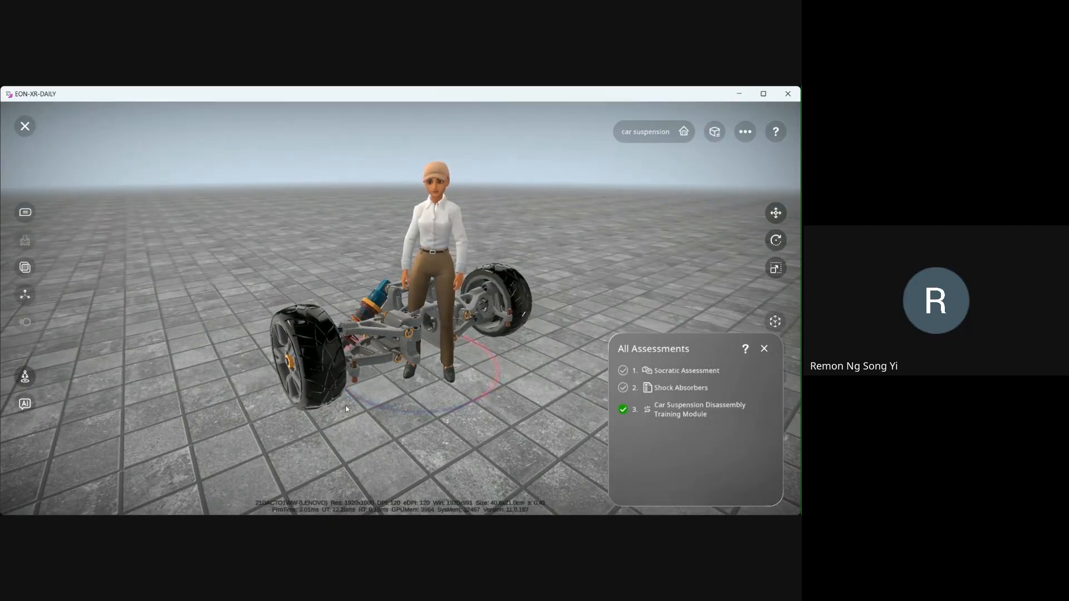
{"action": "left_click_drag", "start_coordinate": [379, 389], "coordinate": [477, 394]}
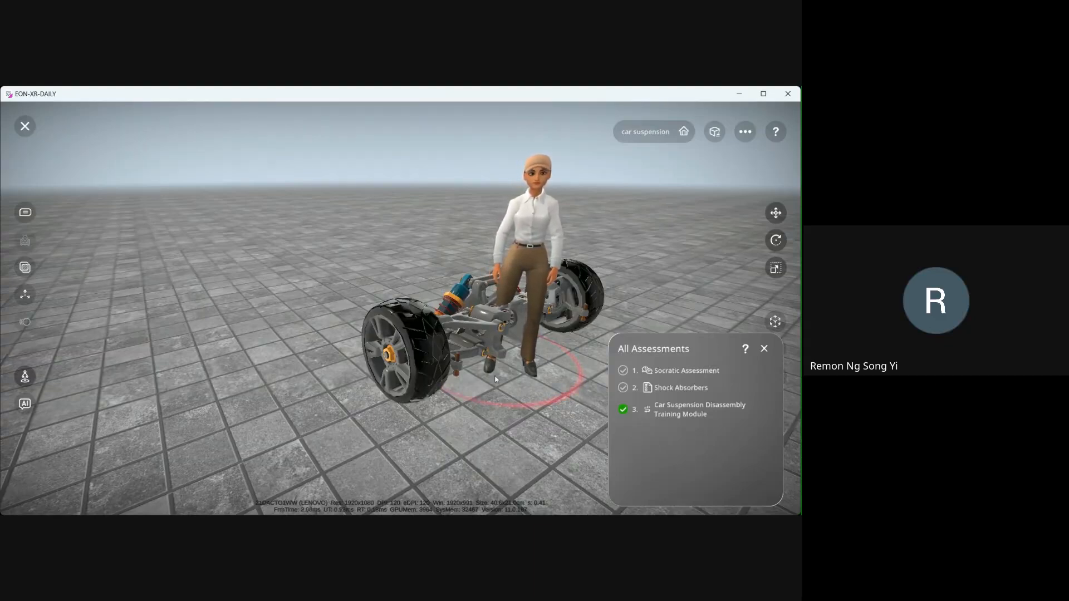
{"action": "scroll", "coordinate": [436, 381], "scroll_direction": "down", "scroll_amount": 3}
{"action": "scroll", "coordinate": [436, 380], "scroll_direction": "up", "scroll_amount": 3}
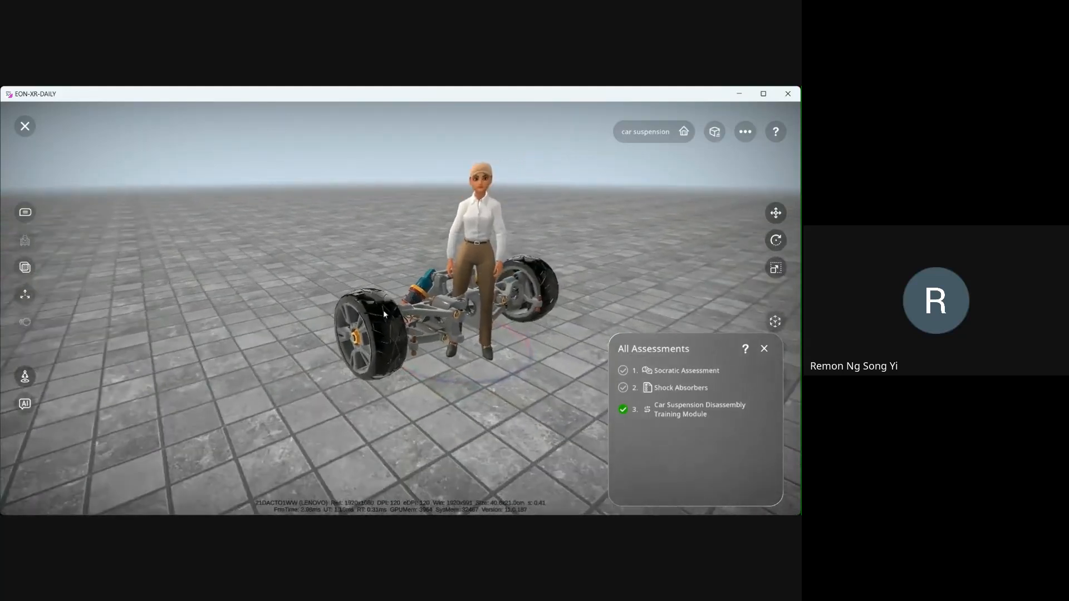
{"action": "left_click", "coordinate": [765, 349]}
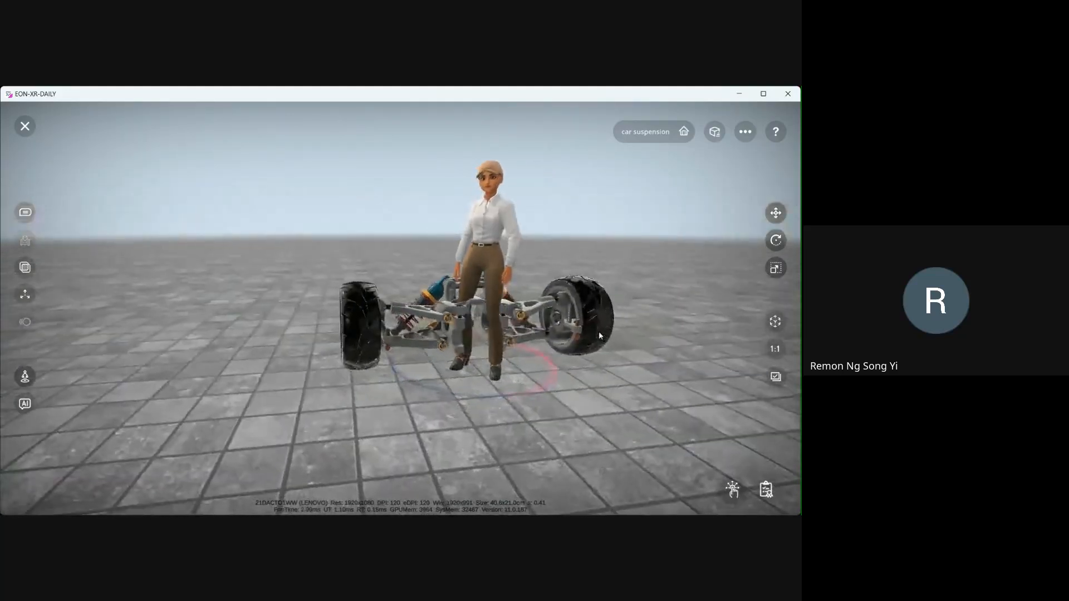